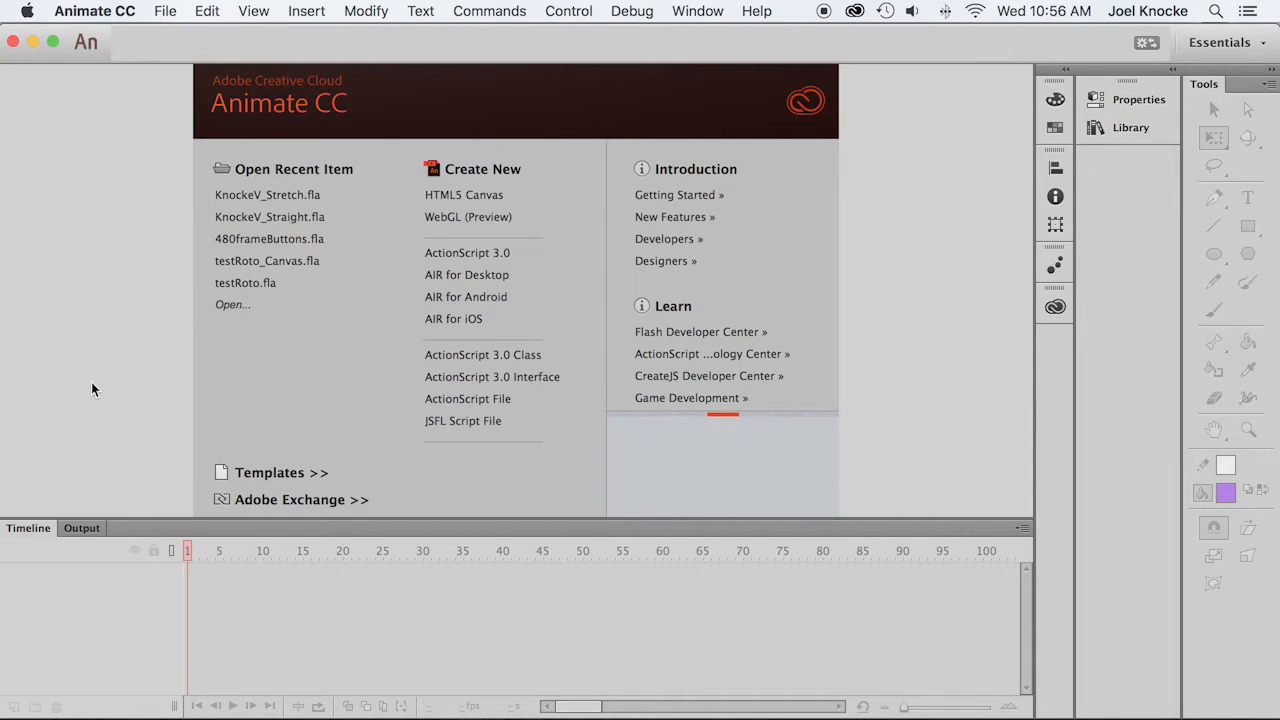
Create a new ActionScript 3.0 document and set its frame rate to 12 fps.
{"action": "left_click", "coordinate": [490, 258]}
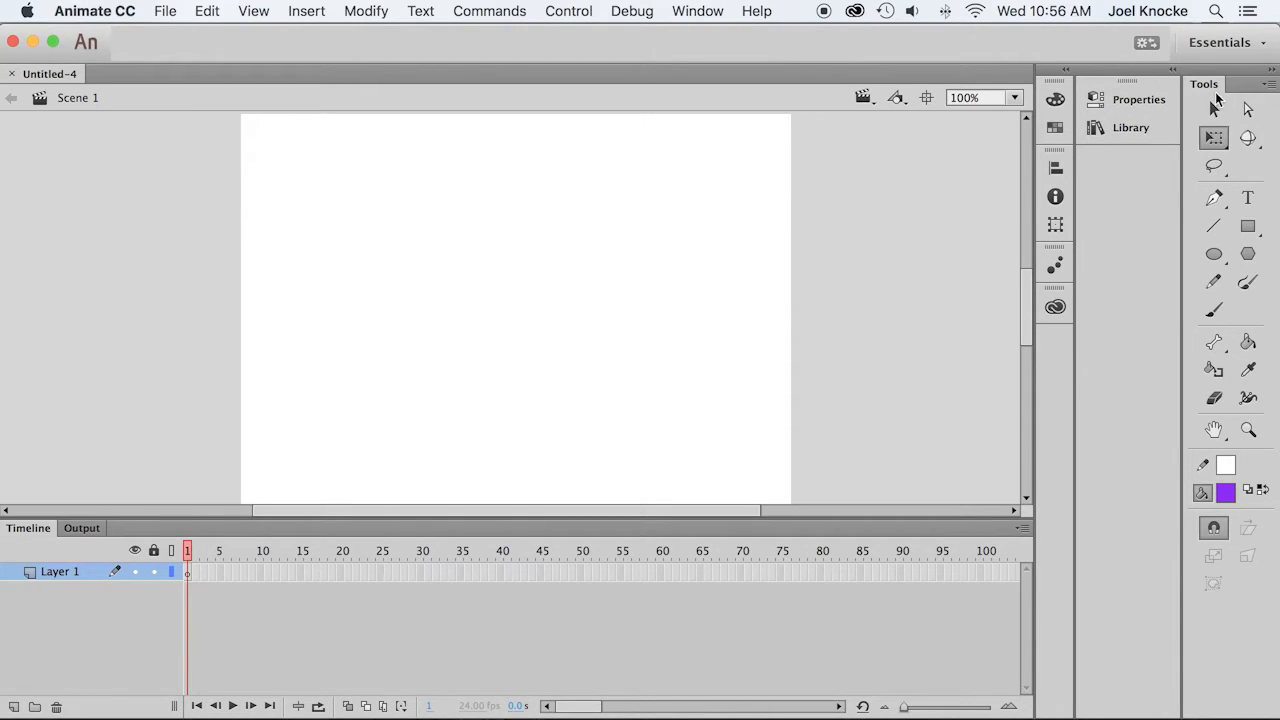
{"action": "left_click", "coordinate": [1159, 101]}
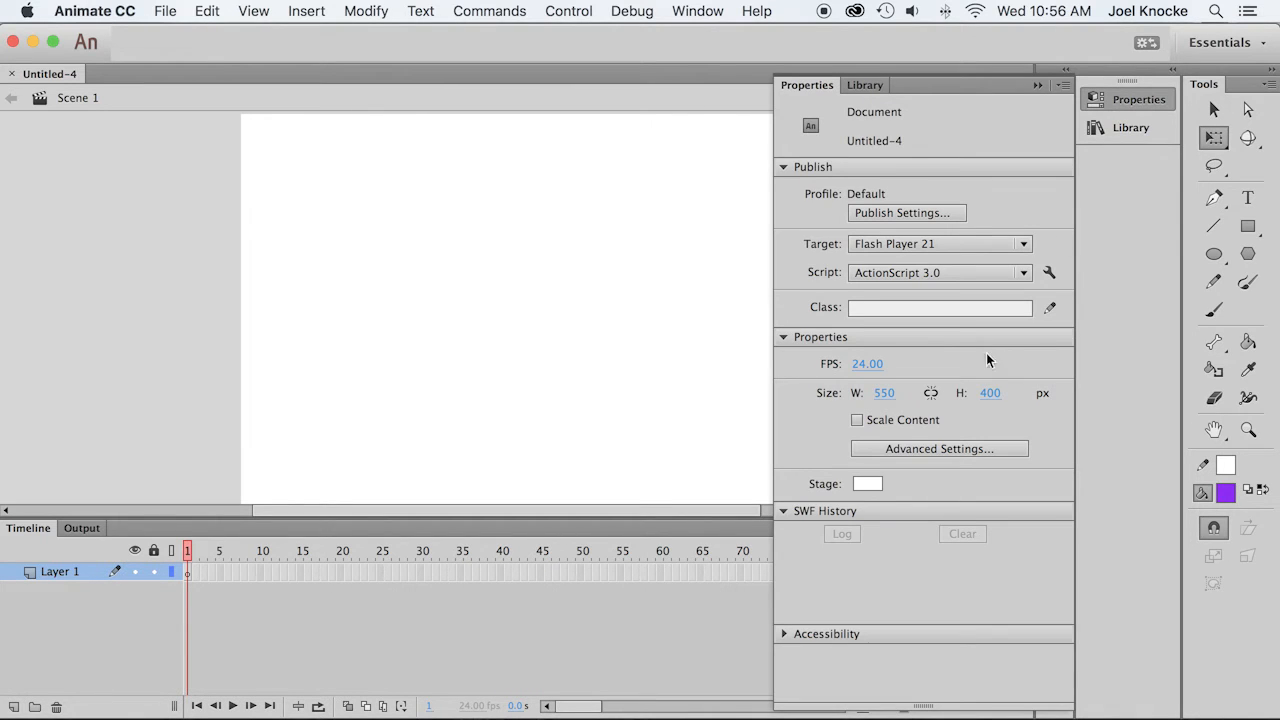
{"action": "left_click", "coordinate": [867, 364]}
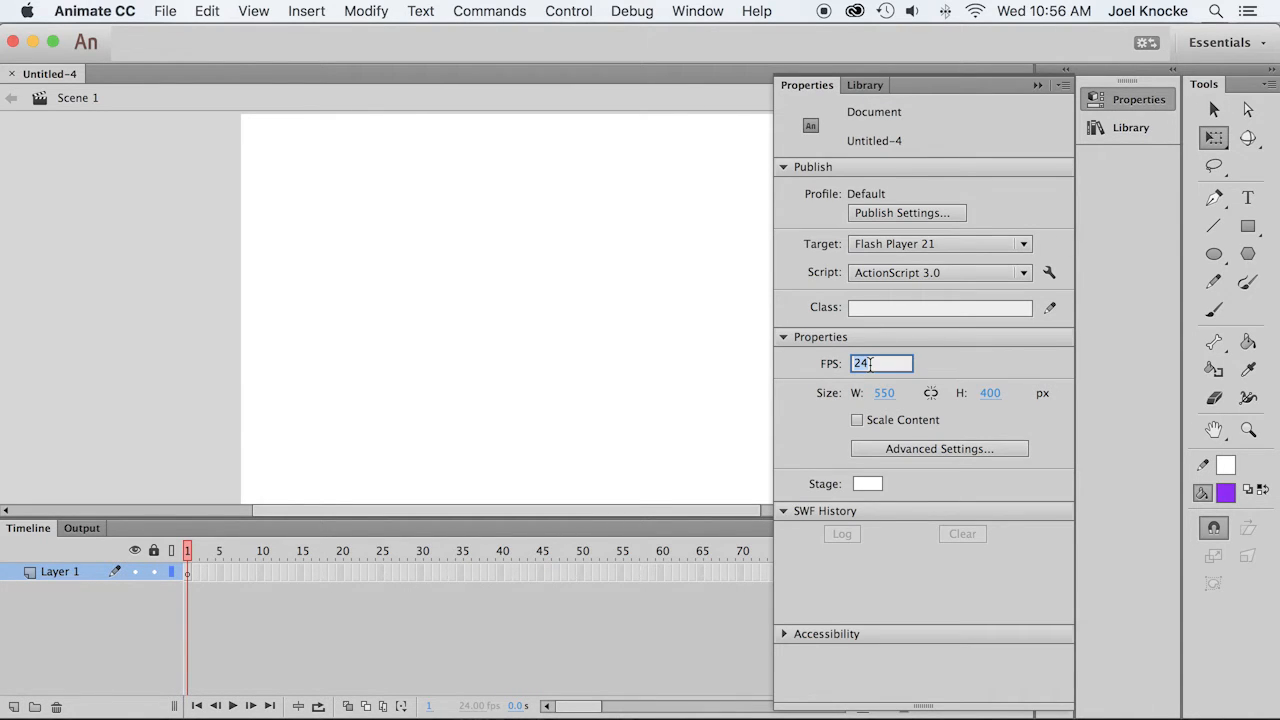
{"action": "type", "text": "12"}
{"action": "key", "text": "Return"}
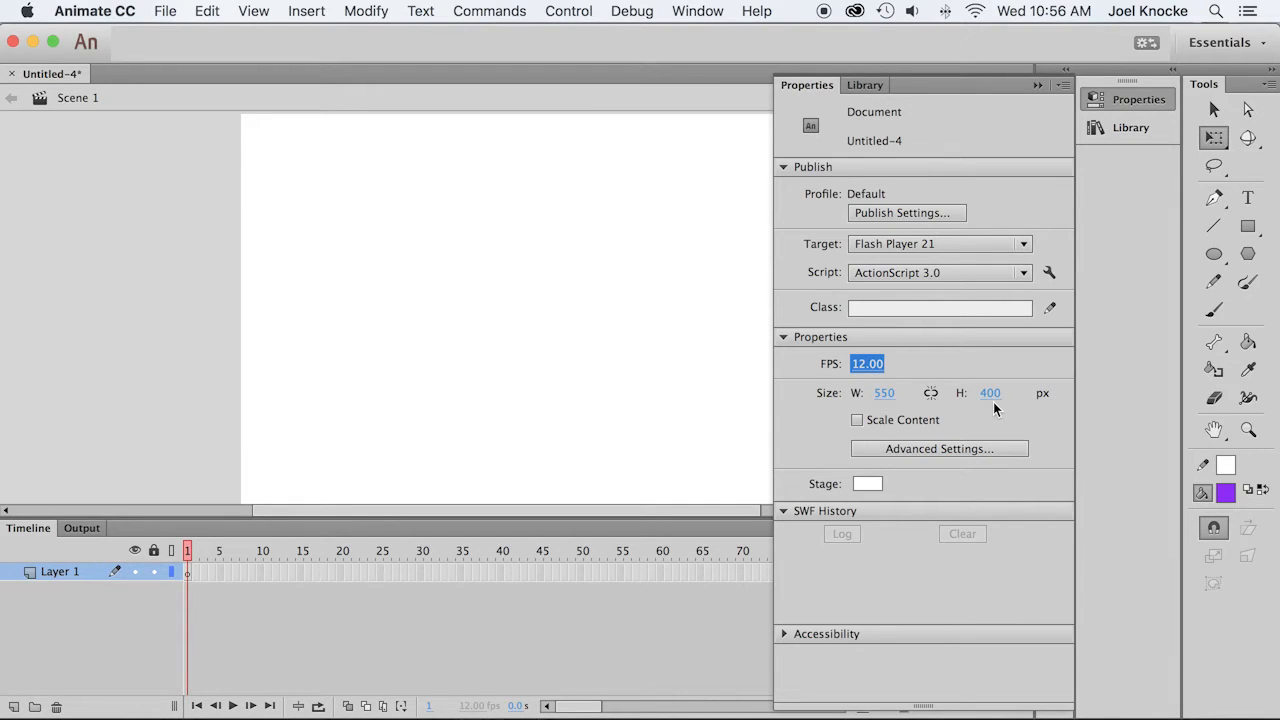
{"action": "left_click", "coordinate": [560, 344]}
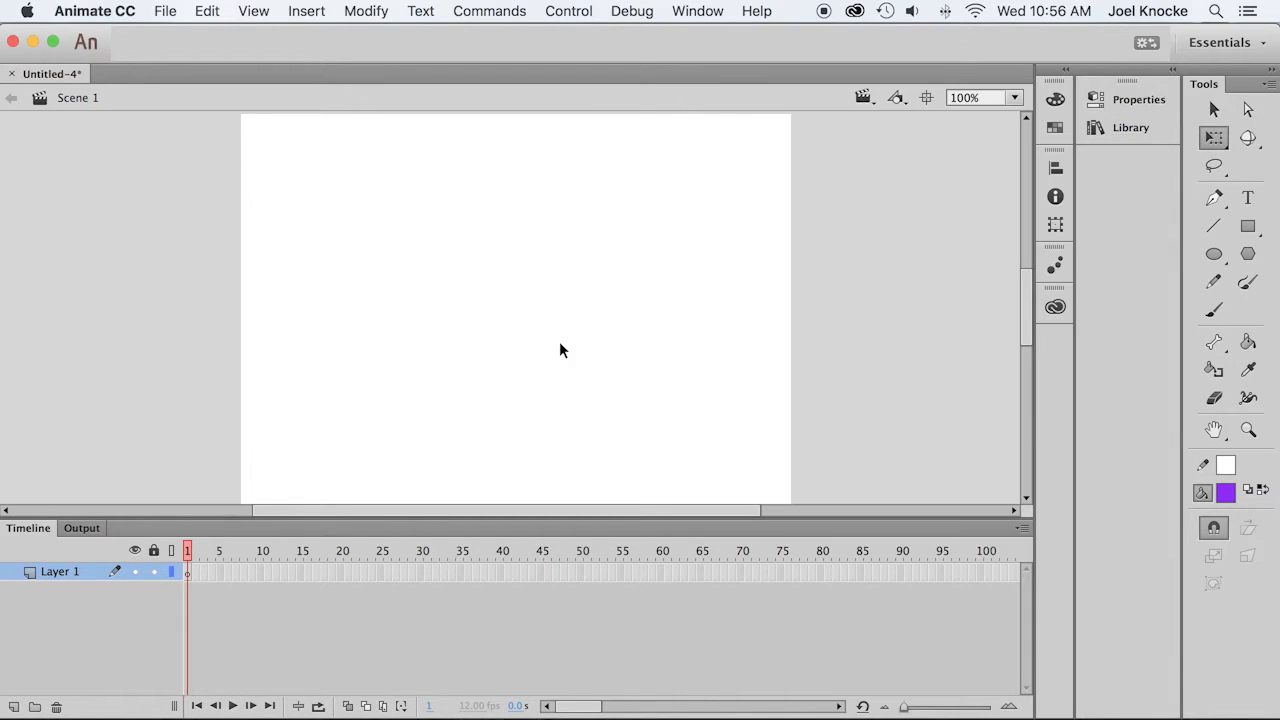
Save the document on the Desktop as an Animate Document (*.fla), named with the surname and initial followed by _Stretch.
{"action": "left_click", "coordinate": [1014, 97]}
{"action": "left_click", "coordinate": [985, 114]}
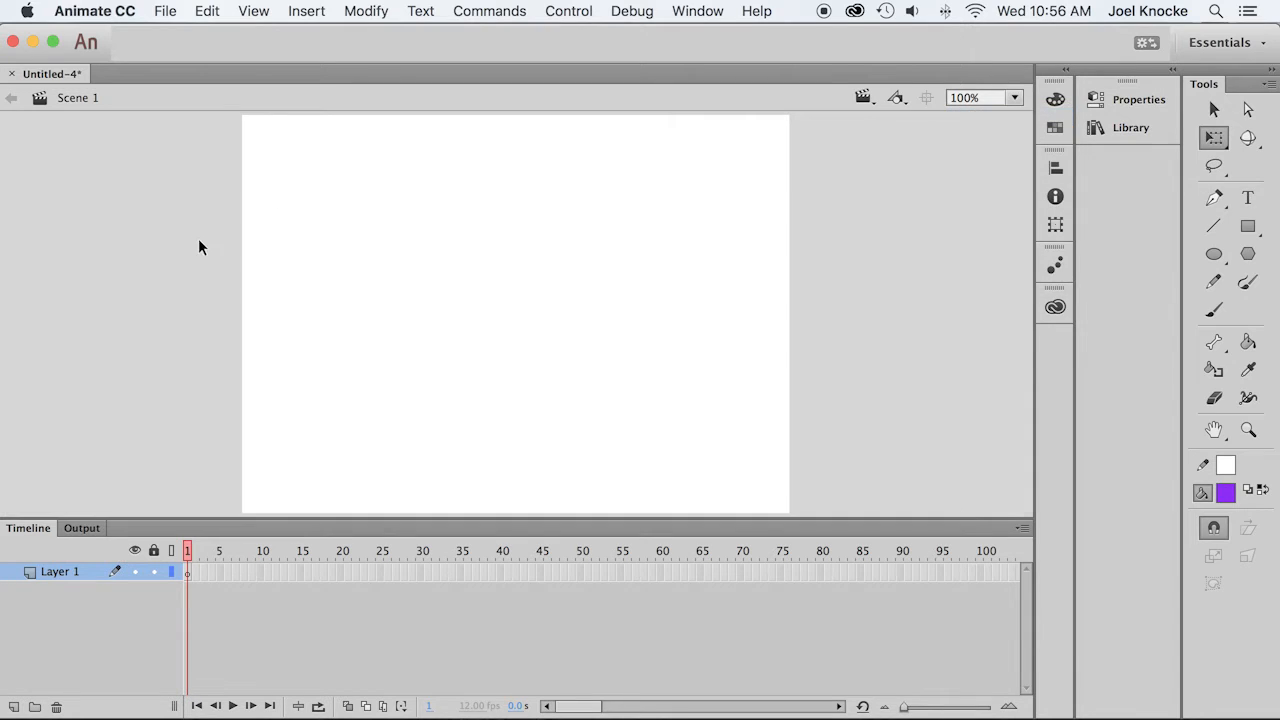
{"action": "left_click", "coordinate": [165, 11]}
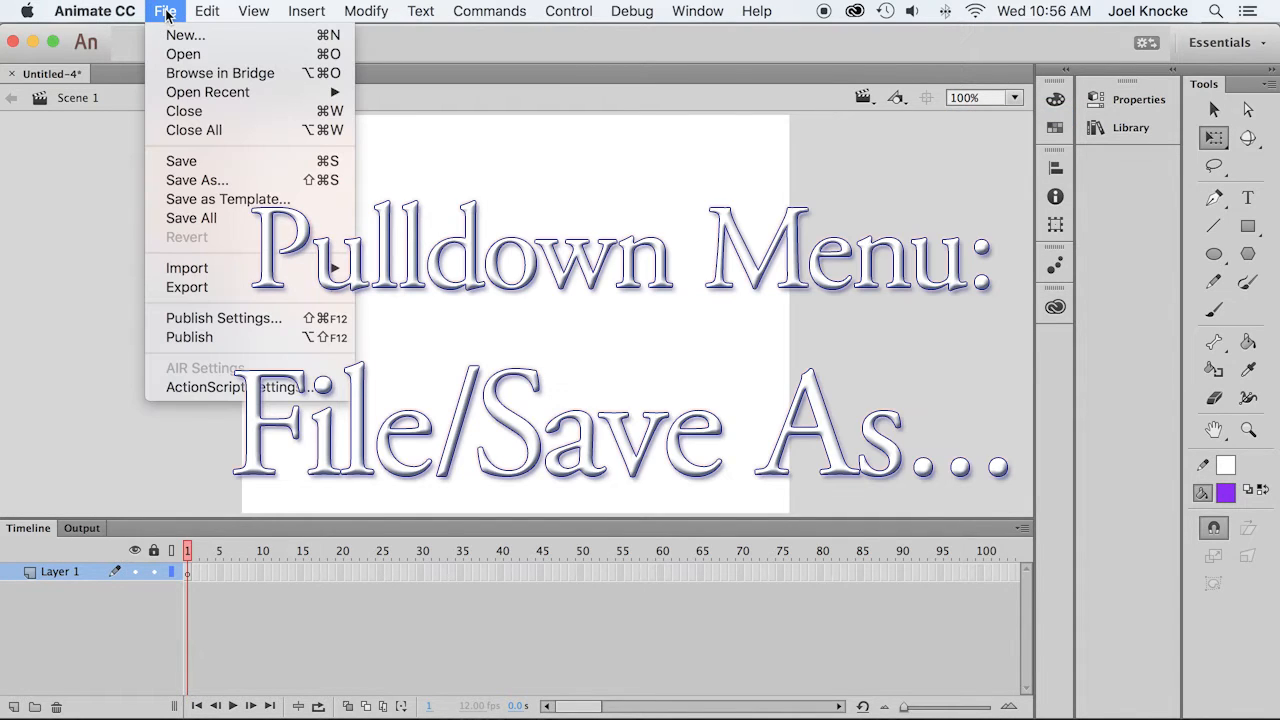
{"action": "left_click", "coordinate": [212, 180]}
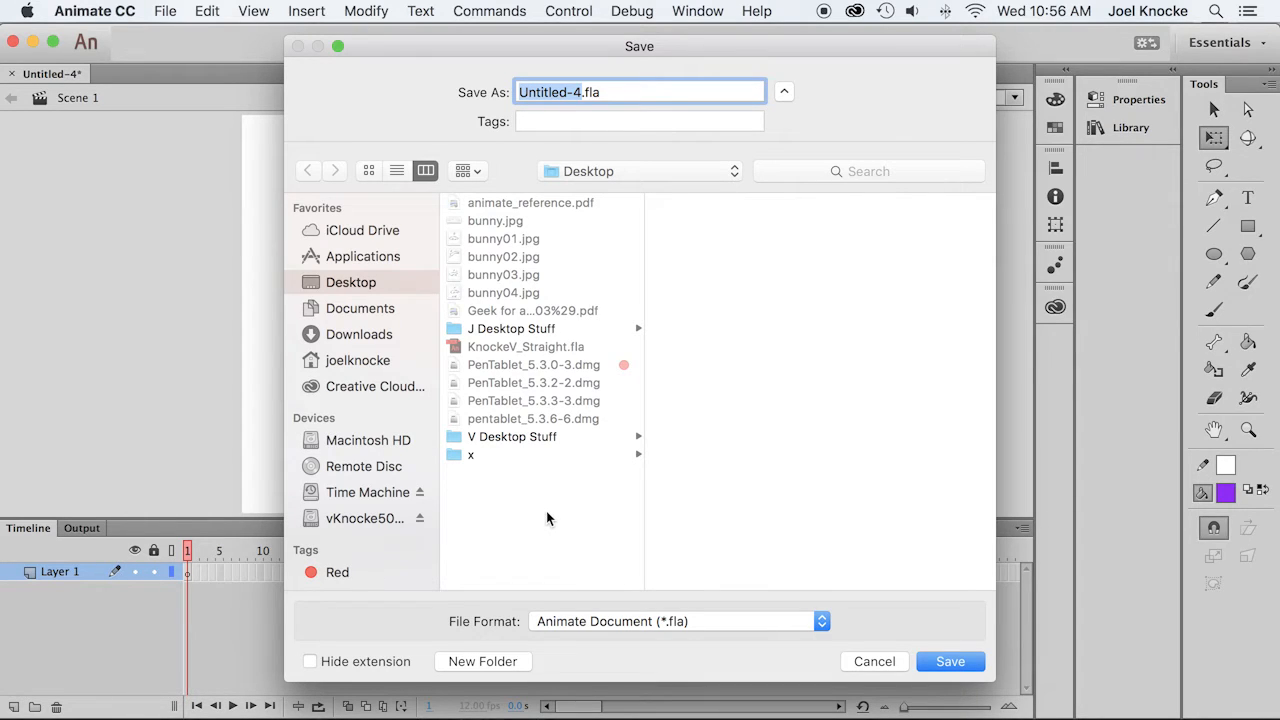
{"action": "type", "text": "Knocke"}
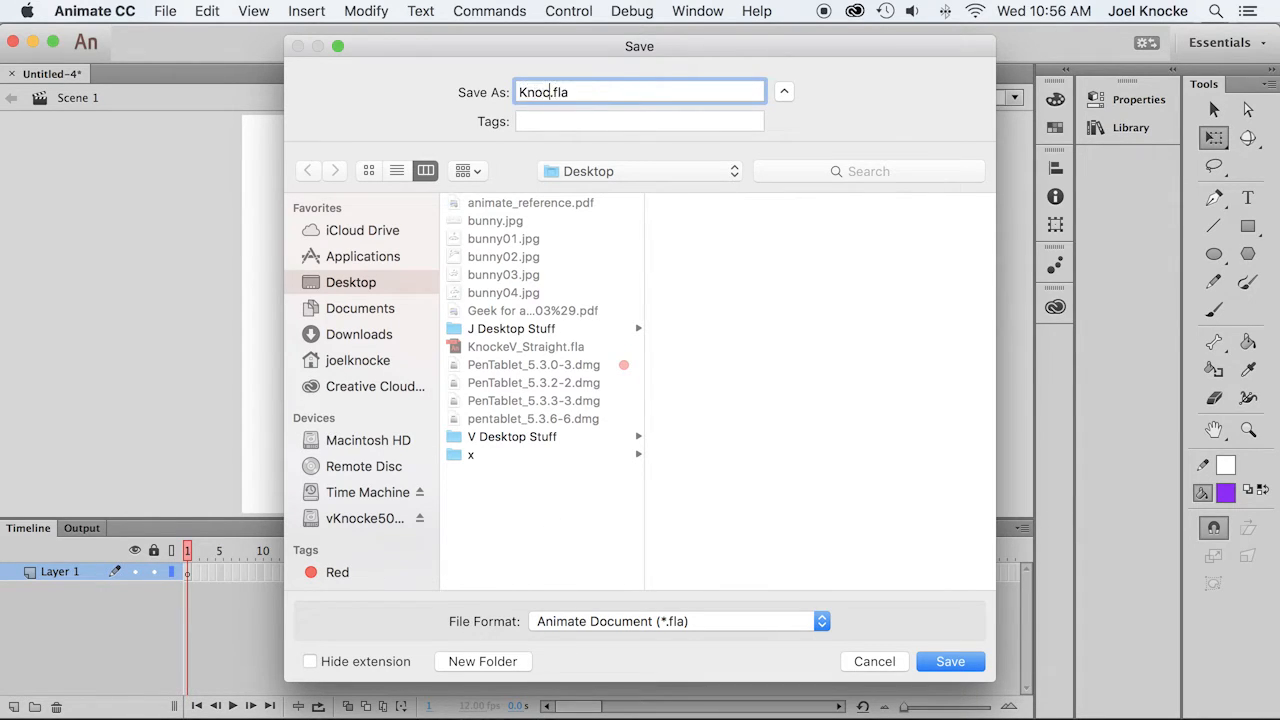
{"action": "type", "text": "V_Stretch"}
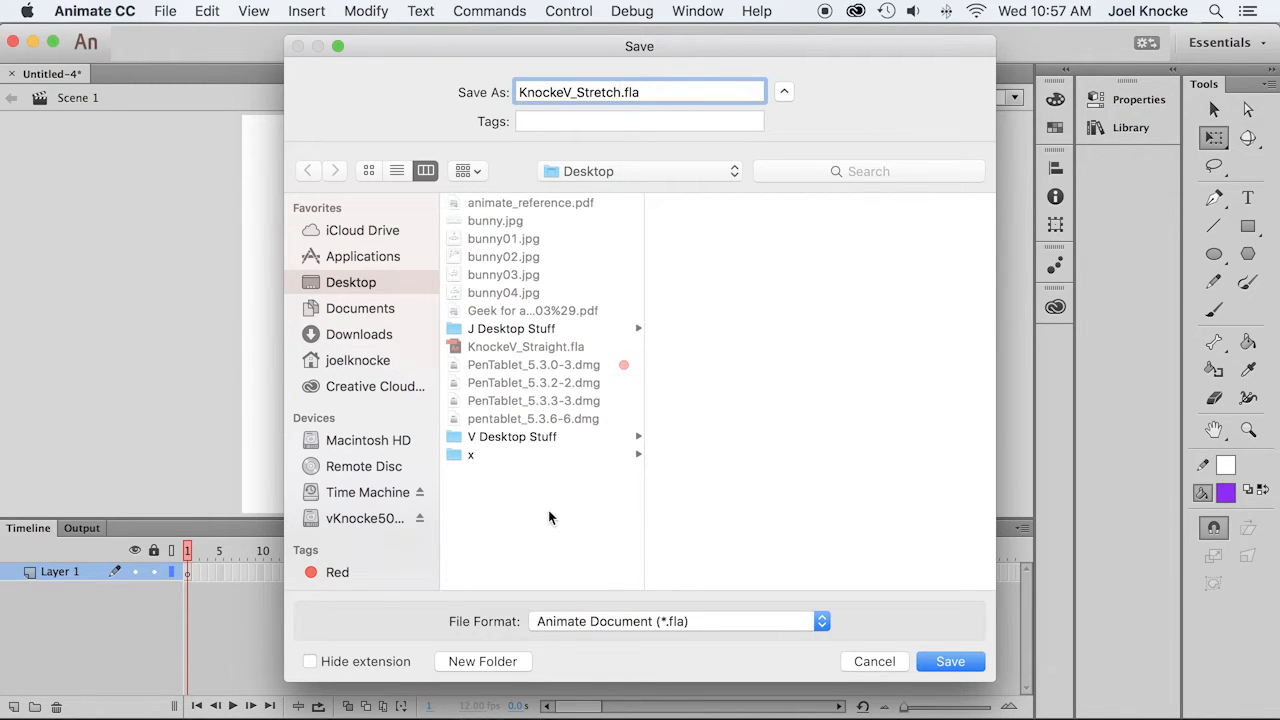
{"action": "left_click", "coordinate": [950, 661]}
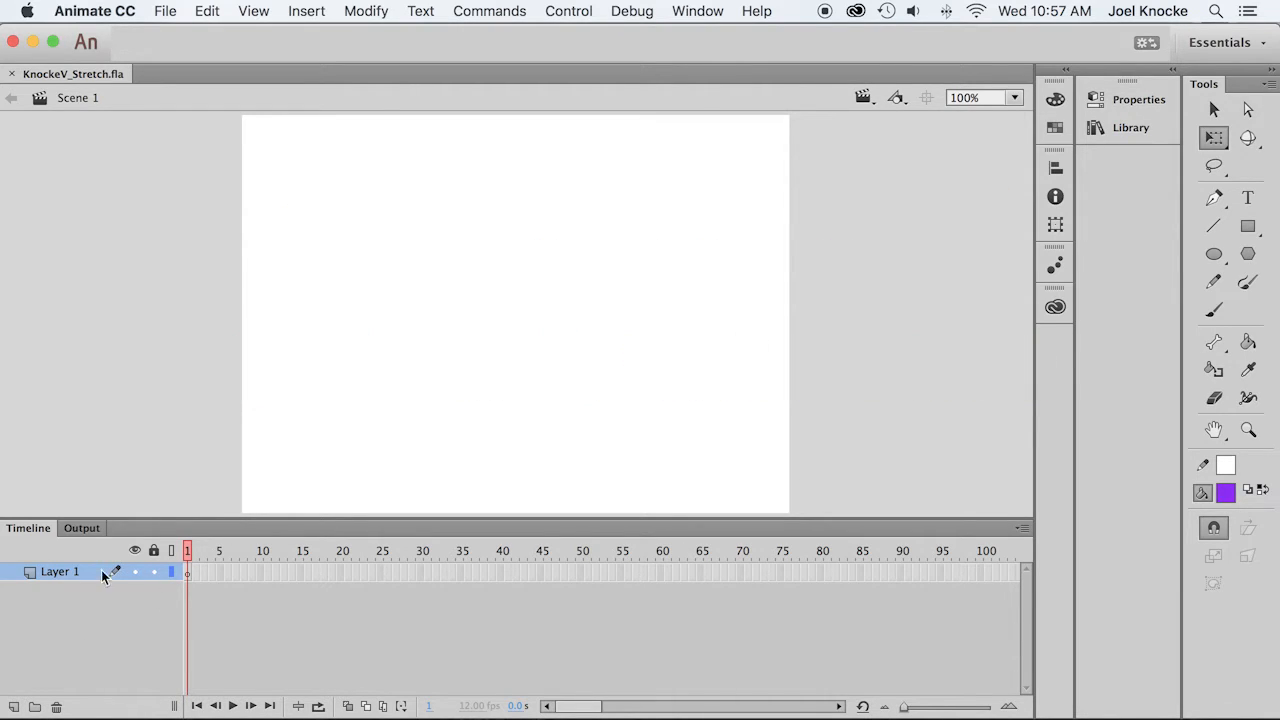
Rename Layer 1 as Bounce.
{"action": "double_click", "coordinate": [58, 572]}
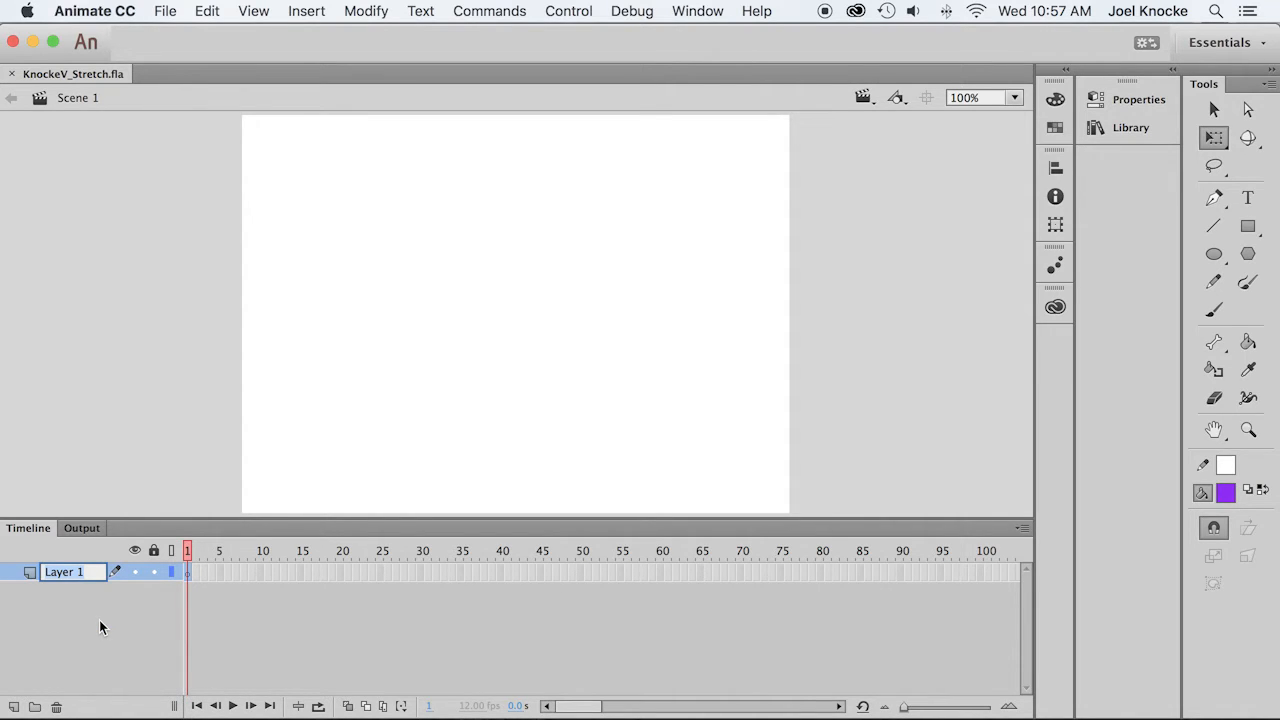
{"action": "type", "text": "Bou"}
{"action": "type", "text": "nd"}
{"action": "key", "text": "BackSpace"}
{"action": "key", "text": "BackSpace"}
{"action": "type", "text": "nce"}
{"action": "scroll", "coordinate": [600, 620], "scroll_direction": "right", "scroll_amount": 10}
{"action": "key", "text": "Return"}
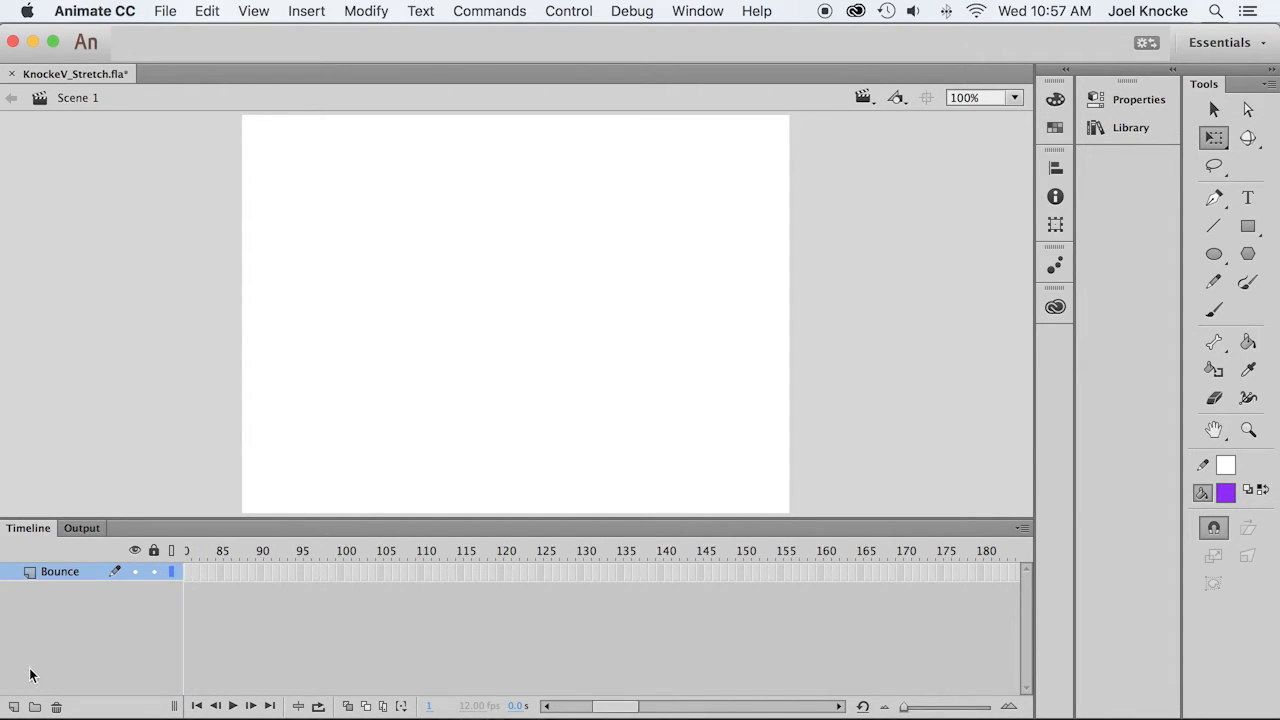
Add a locked layer named Anticipate above Bounce and make Bounce the active layer.
{"action": "left_click", "coordinate": [14, 707]}
{"action": "double_click", "coordinate": [62, 571]}
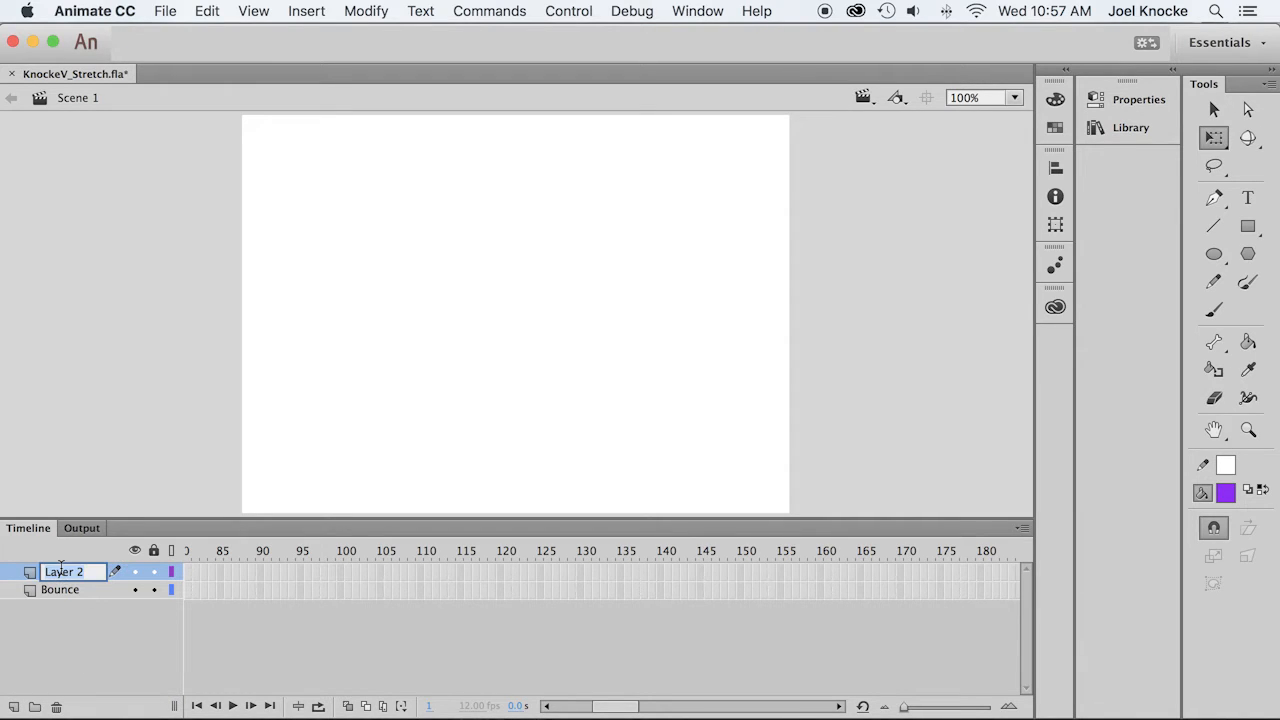
{"action": "type", "text": "Anticipate"}
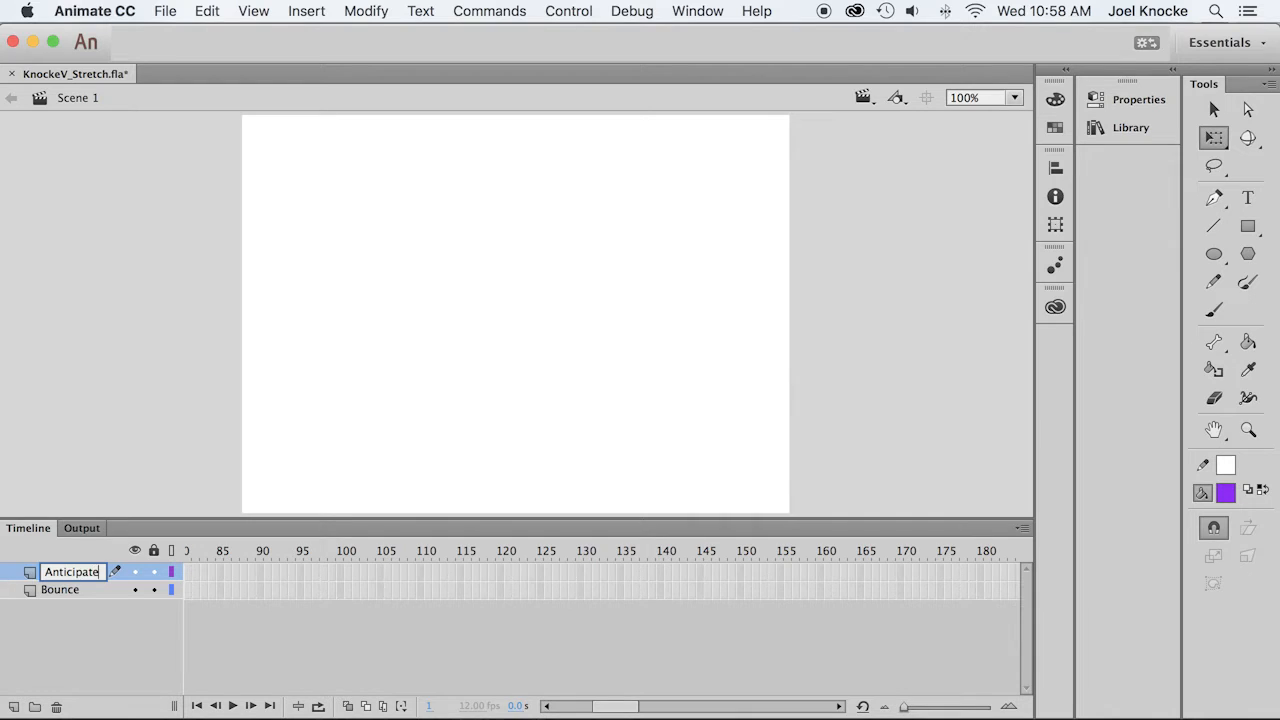
{"action": "key", "text": "Return"}
{"action": "left_click", "coordinate": [155, 572]}
{"action": "left_click", "coordinate": [106, 593]}
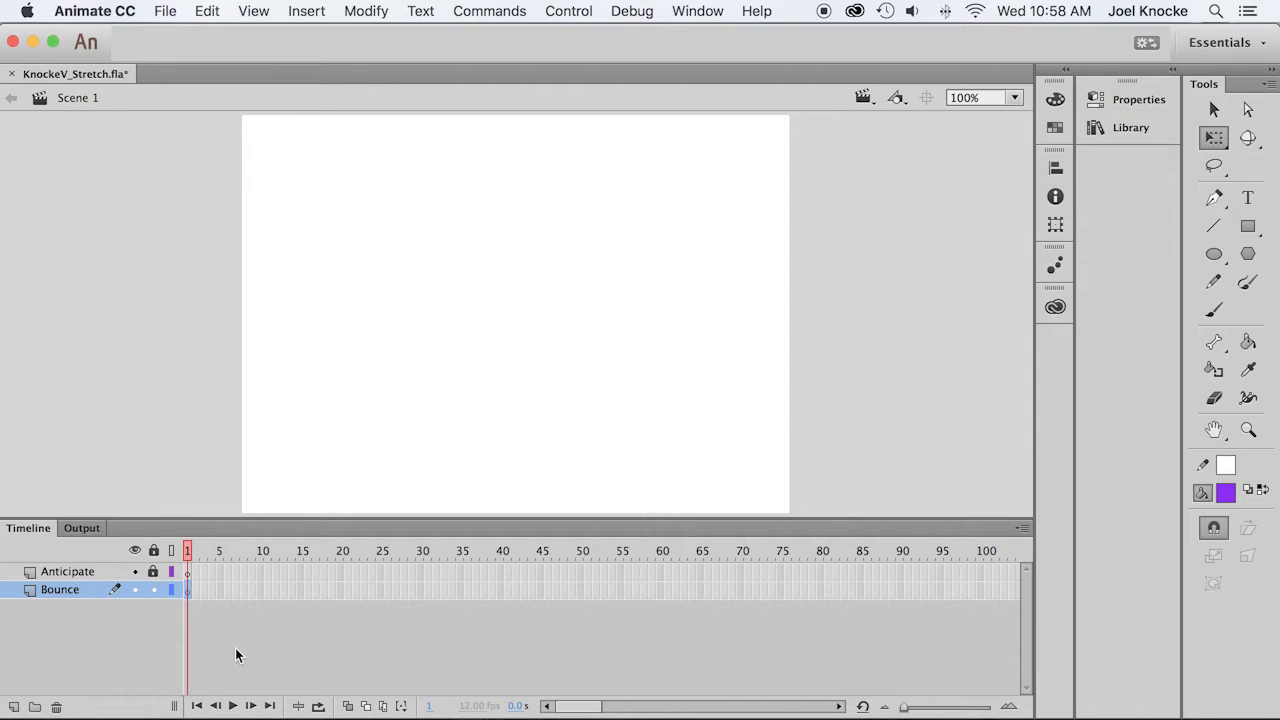
Open the minimized reference sketch and examine the ball poses numbered for the bounce keyframes.
{"action": "mouse_move", "coordinate": [1022, 716]}
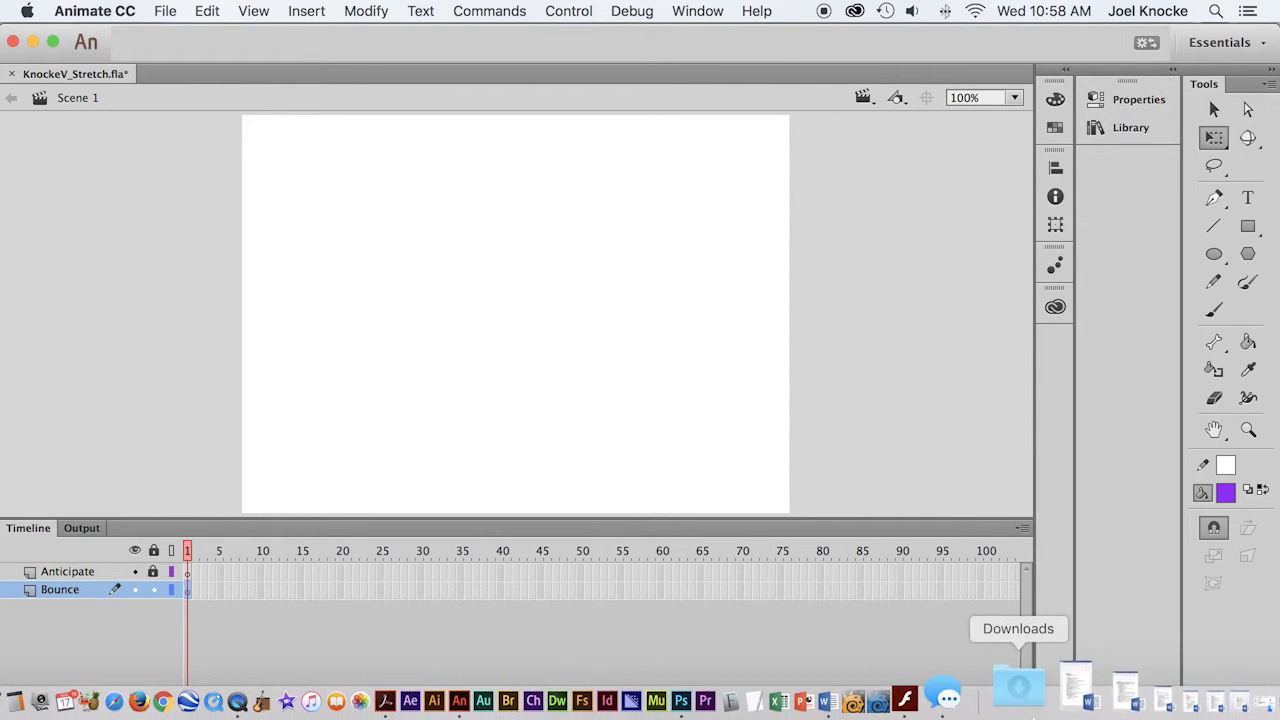
{"action": "left_click", "coordinate": [1225, 690]}
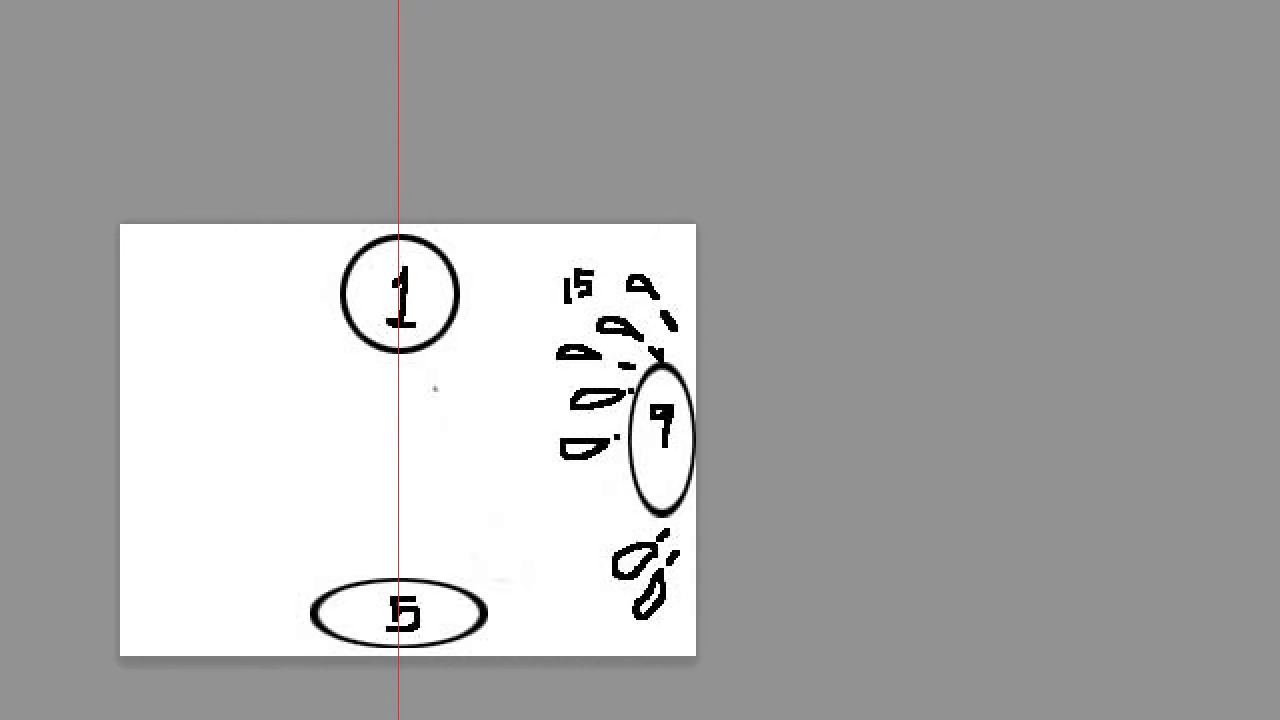
{"action": "key", "text": "ctrl+z"}
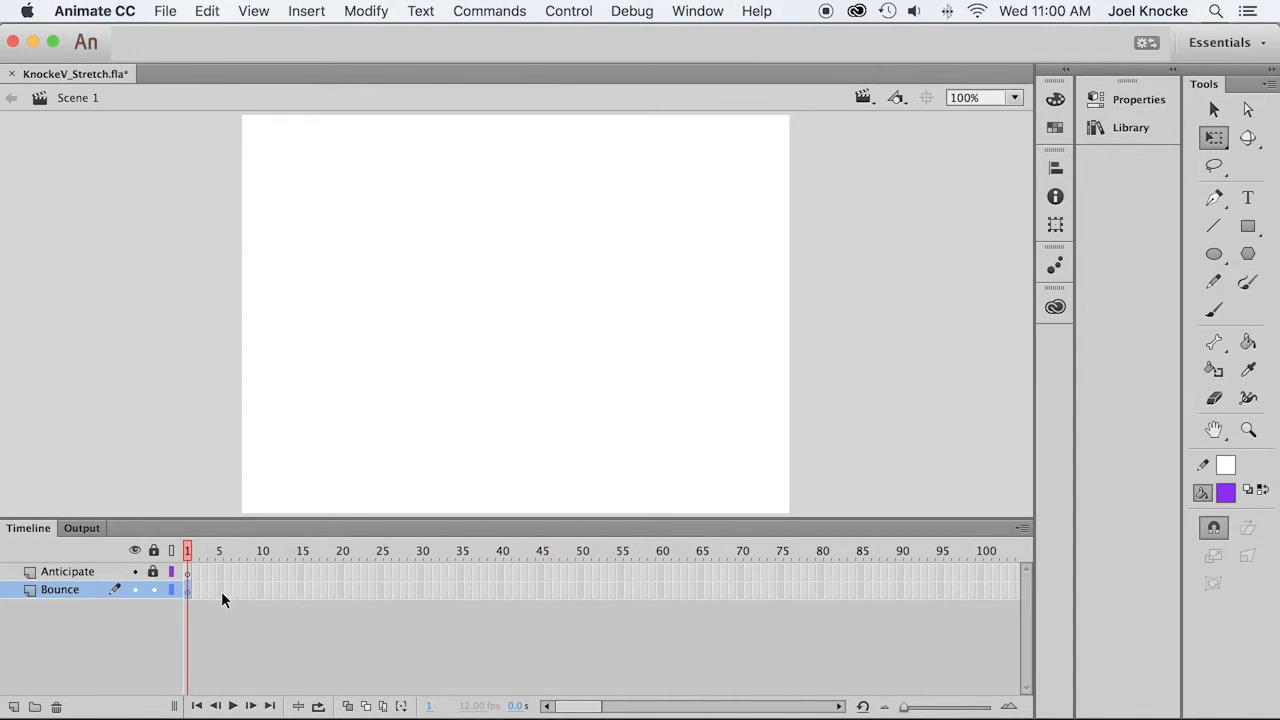
Insert keyframes at frames 5 and 9 on the Bounce layer and extend the layer to frame 15.
{"action": "left_click", "coordinate": [217, 591]}
{"action": "key", "text": "F6"}
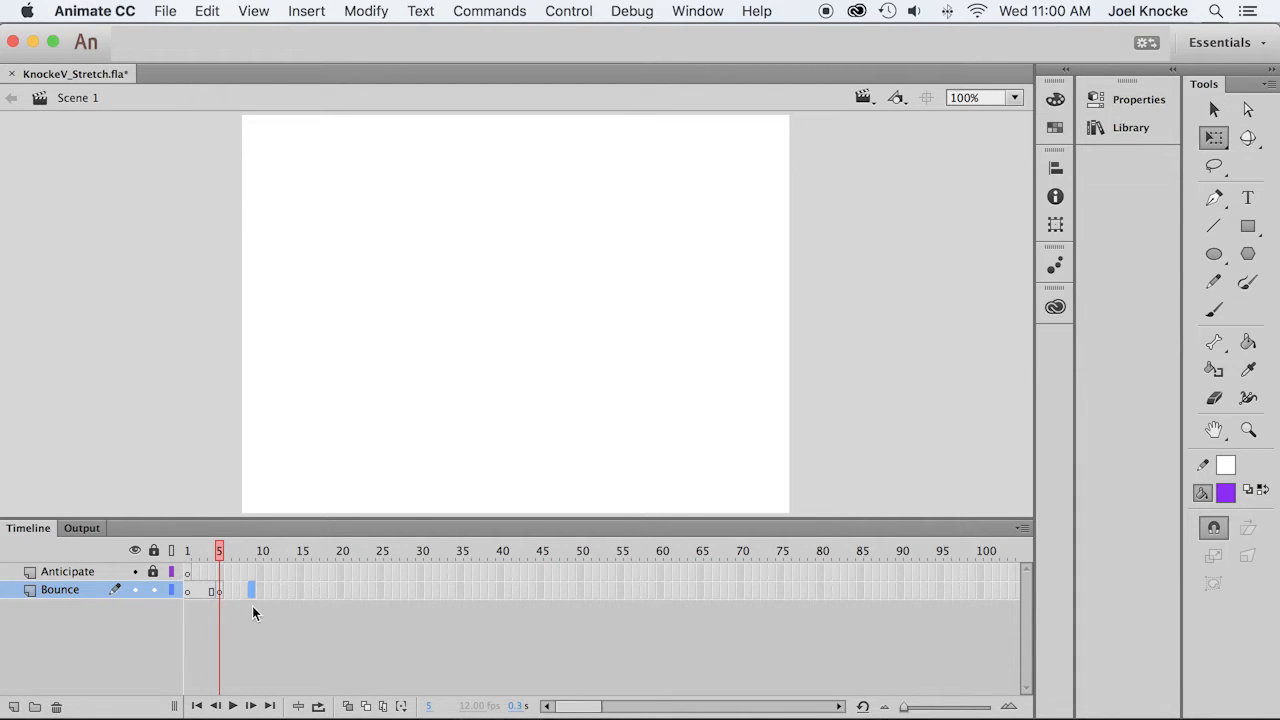
{"action": "key", "text": "F6"}
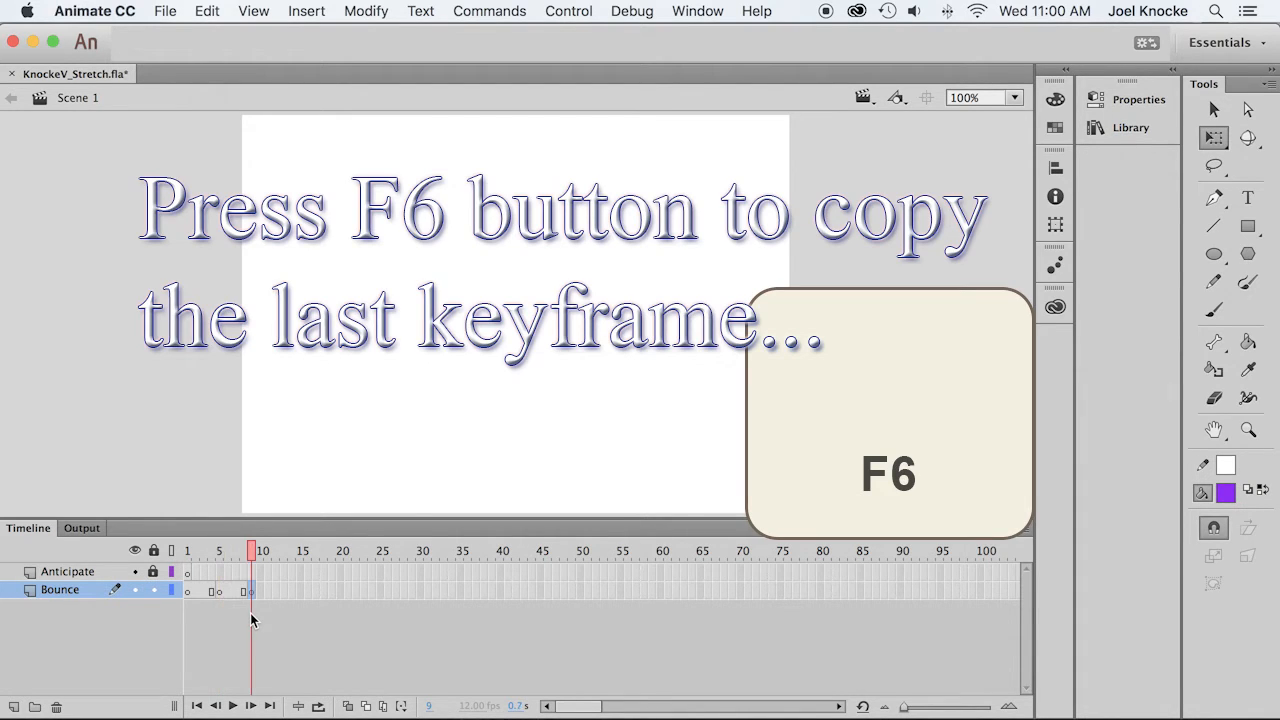
{"action": "left_click", "coordinate": [299, 590]}
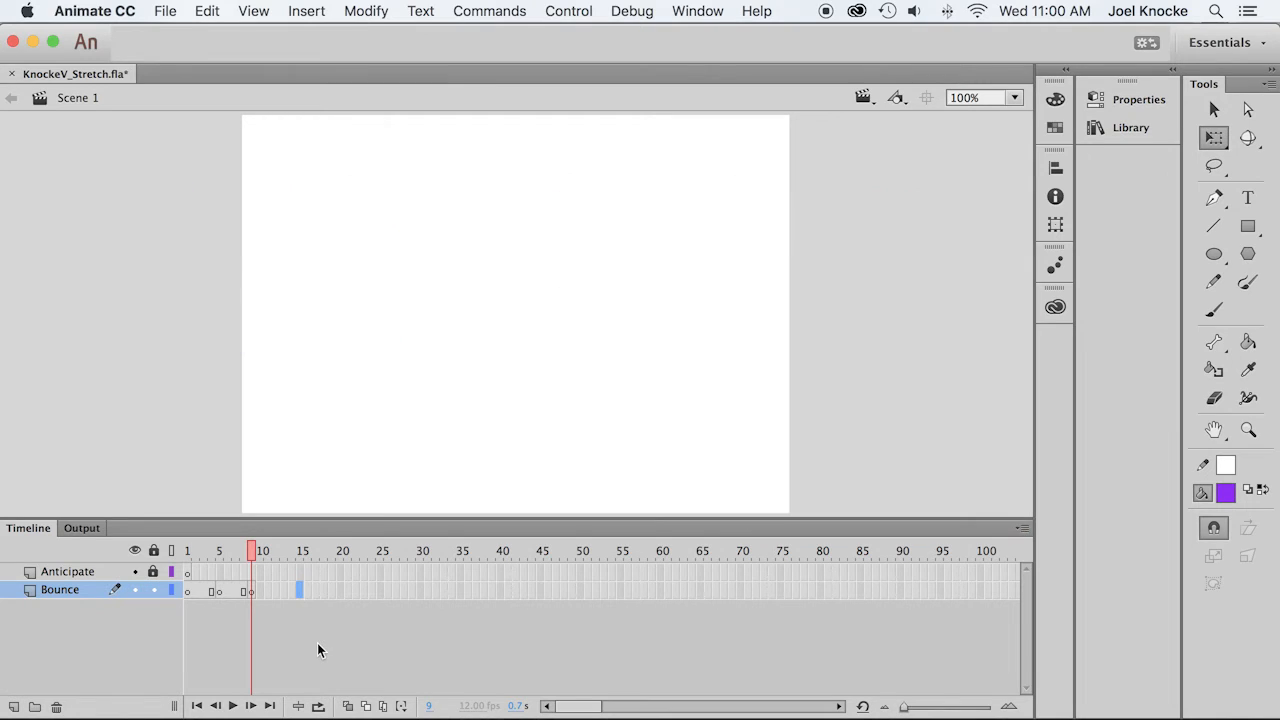
{"action": "key", "text": "F6"}
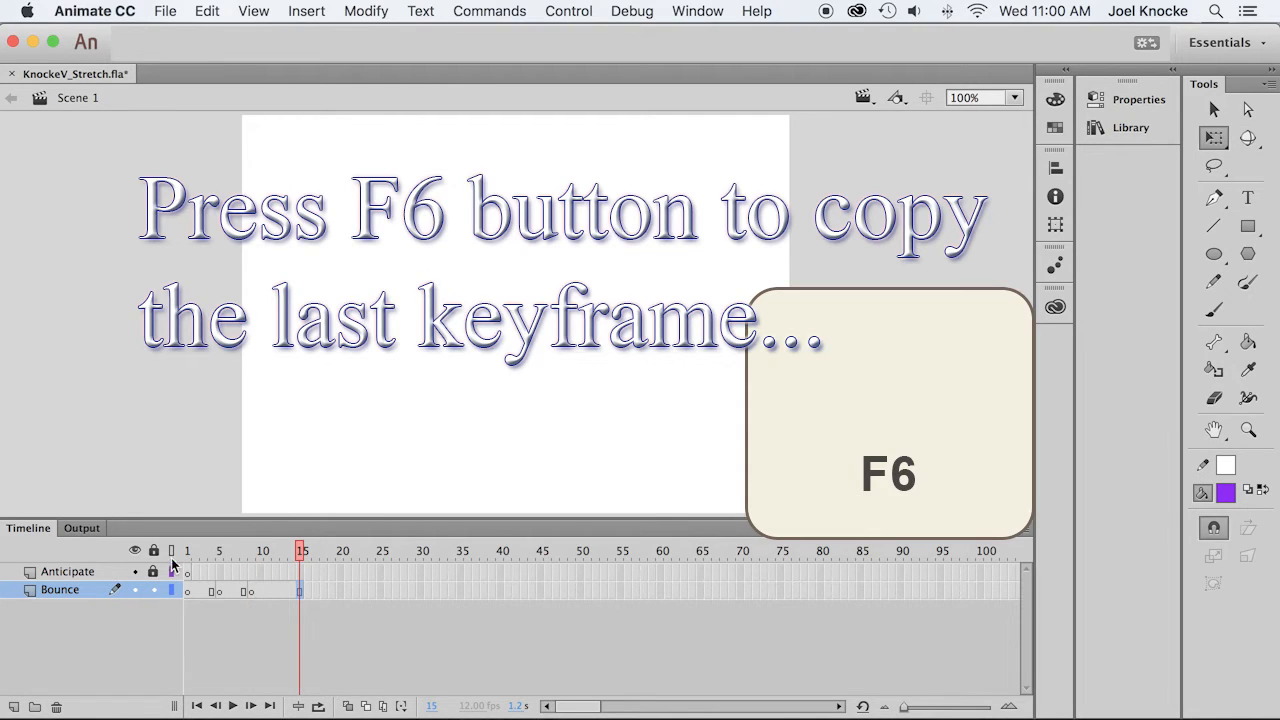
Set up the Oval tool on frame 1 of Bounce with a black #000000 stroke and a red fill.
{"action": "left_click", "coordinate": [186, 589]}
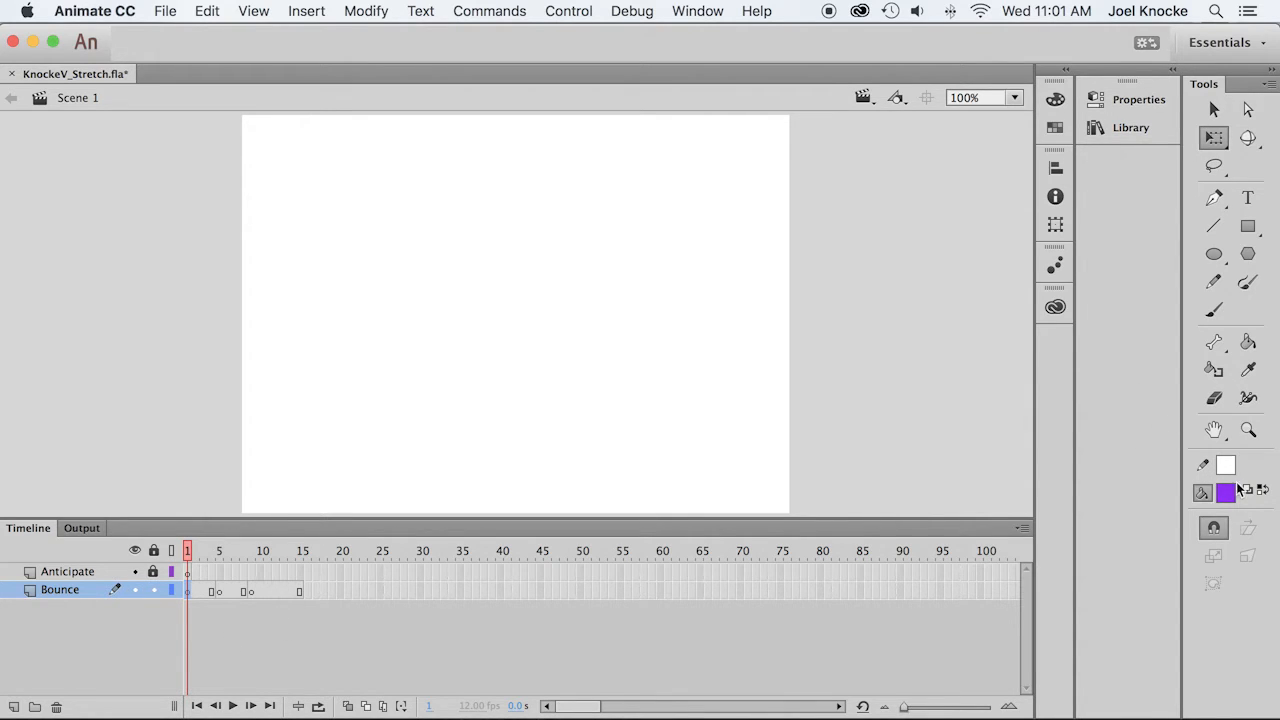
{"action": "left_click", "coordinate": [1214, 253]}
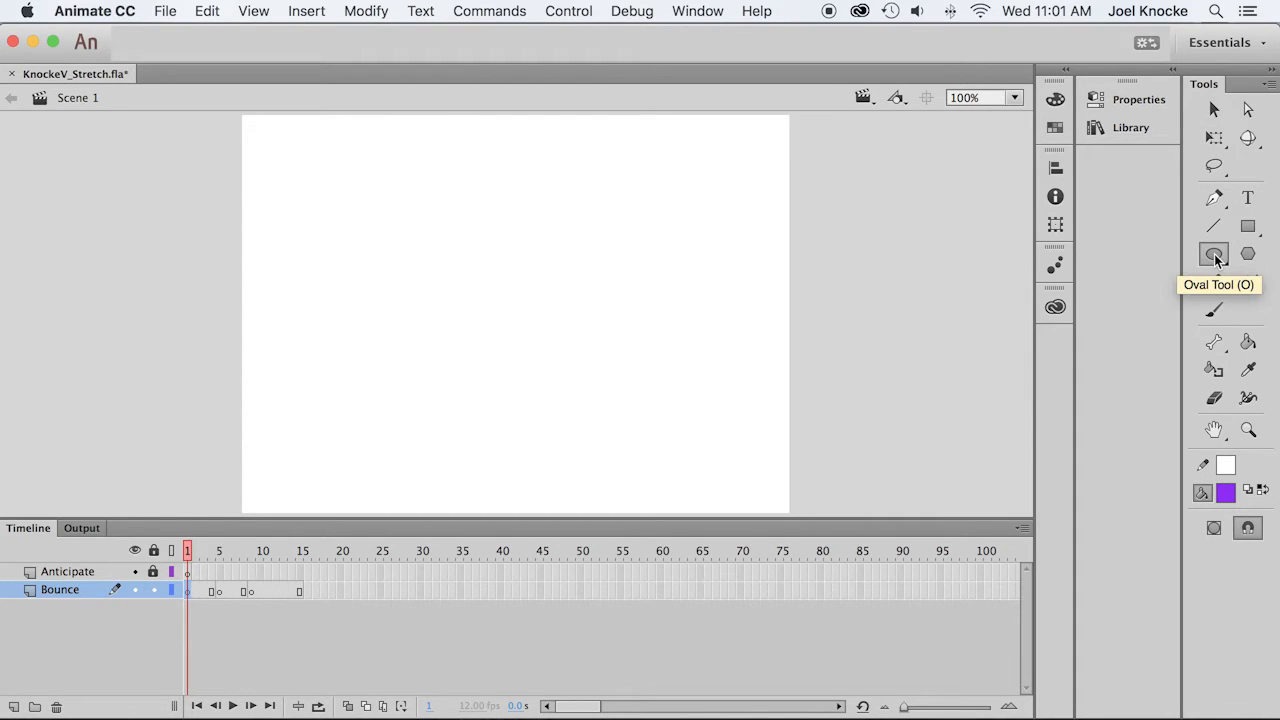
{"action": "left_click", "coordinate": [1227, 467]}
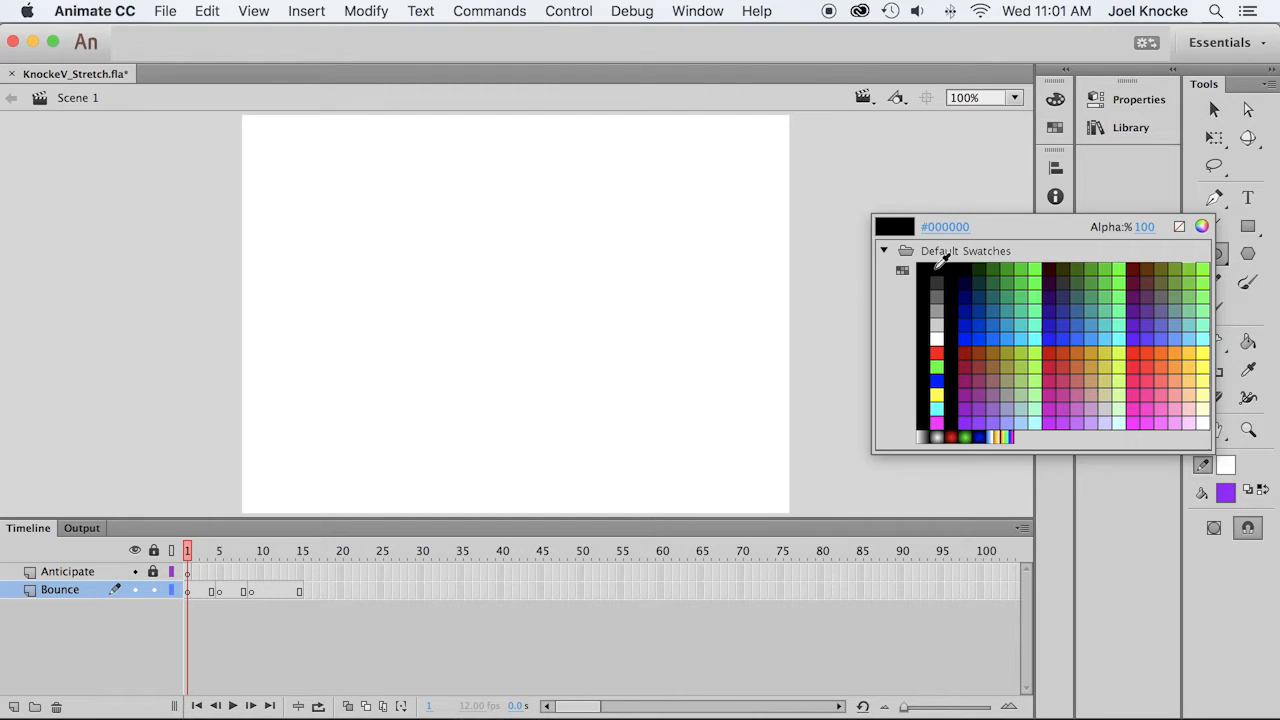
{"action": "left_click", "coordinate": [938, 264]}
{"action": "left_click", "coordinate": [1230, 493]}
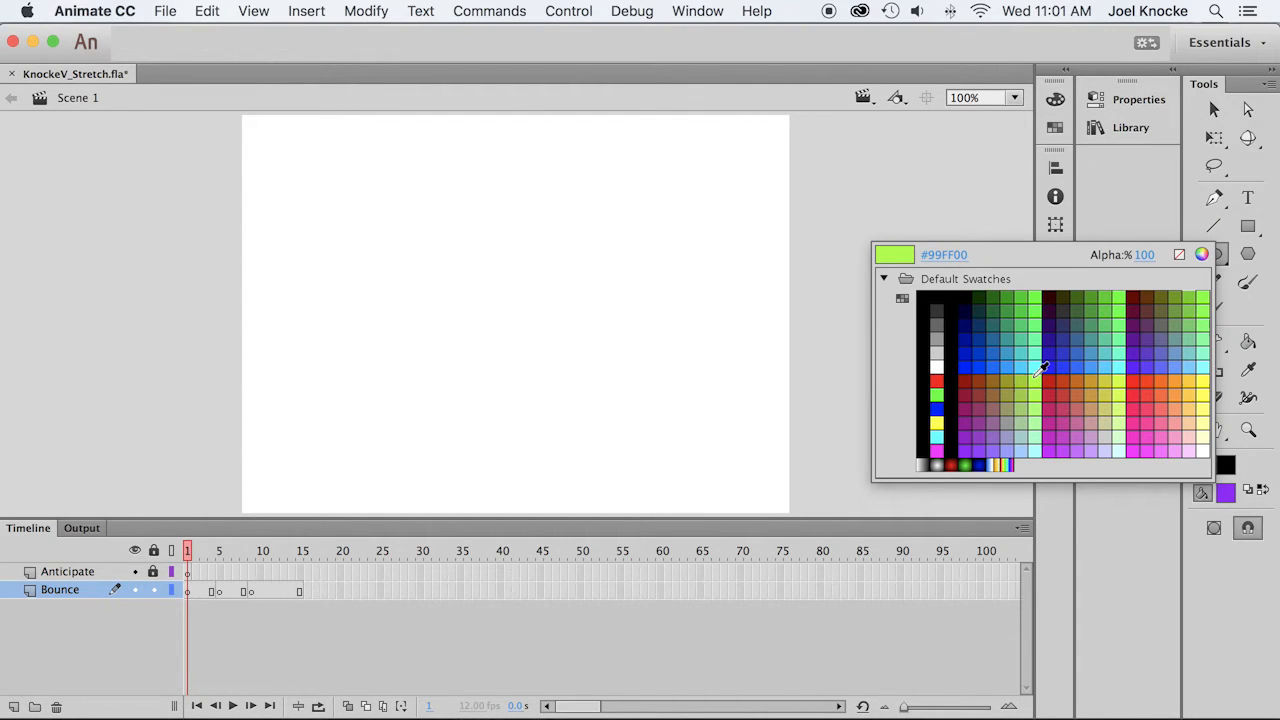
{"action": "left_click", "coordinate": [1131, 380]}
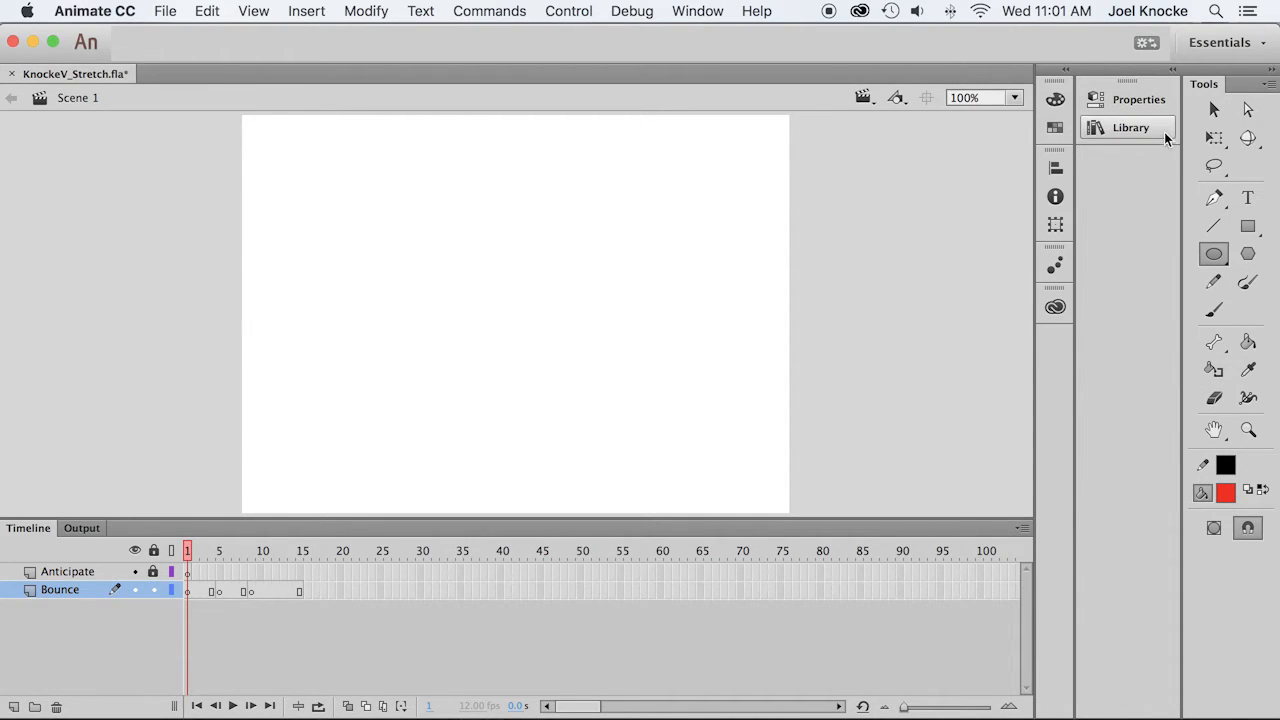
Set the oval stroke size to 3 and draw a circle in frame 1 over the reference ball marked 1.
{"action": "left_click", "coordinate": [1120, 101]}
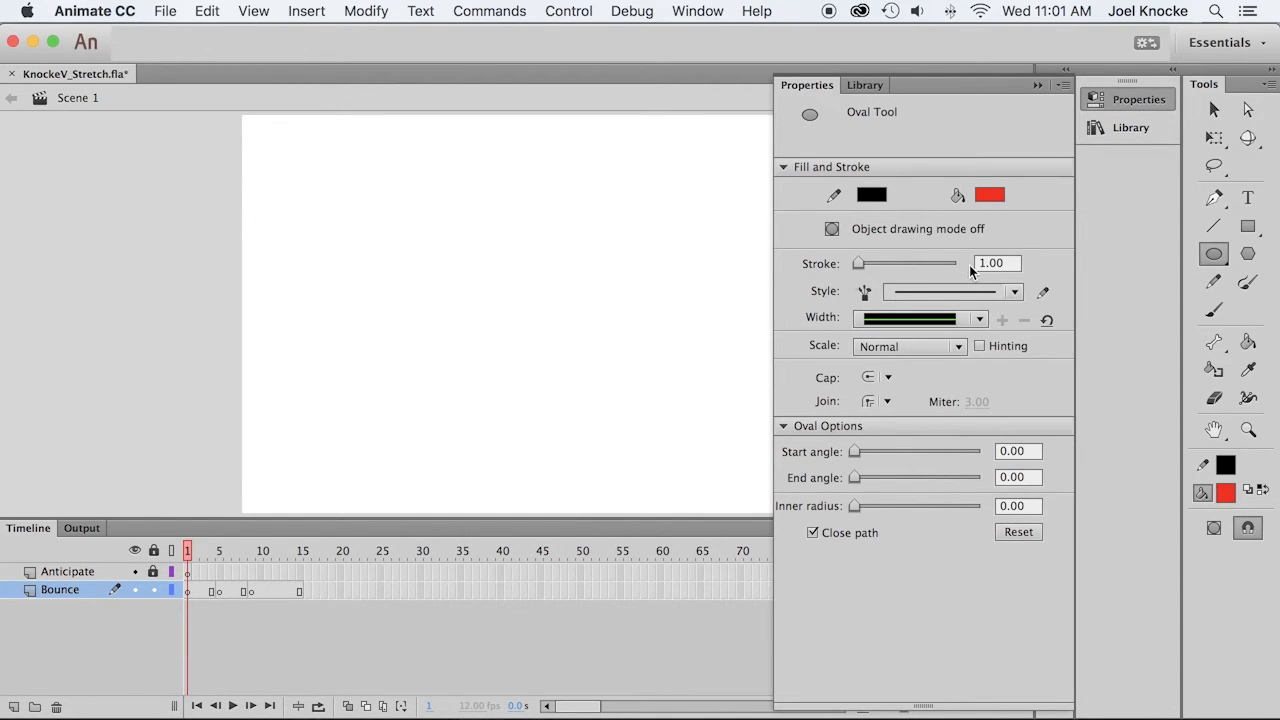
{"action": "left_click_drag", "start_coordinate": [866, 266], "coordinate": [857, 266]}
{"action": "left_click", "coordinate": [1000, 263]}
{"action": "type", "text": "3"}
{"action": "key", "text": "Return"}
{"action": "left_click", "coordinate": [1038, 87]}
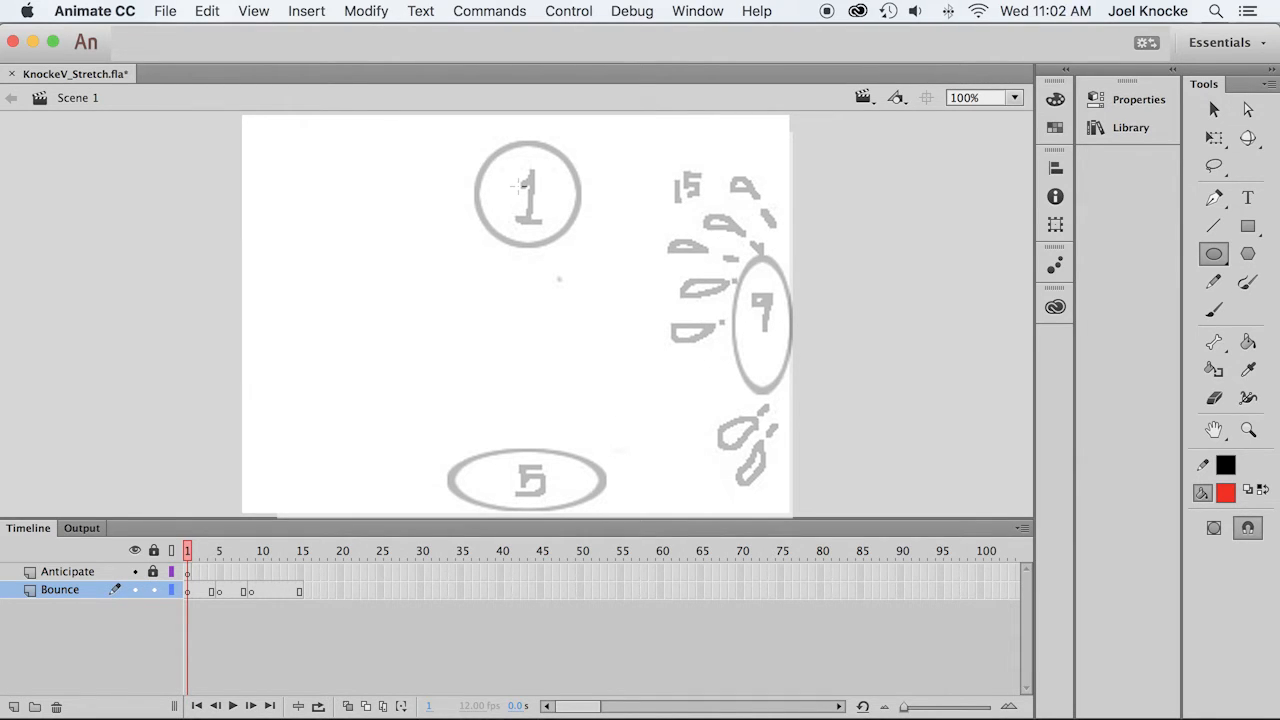
{"action": "left_click_drag", "start_coordinate": [480, 134], "coordinate": [579, 221]}
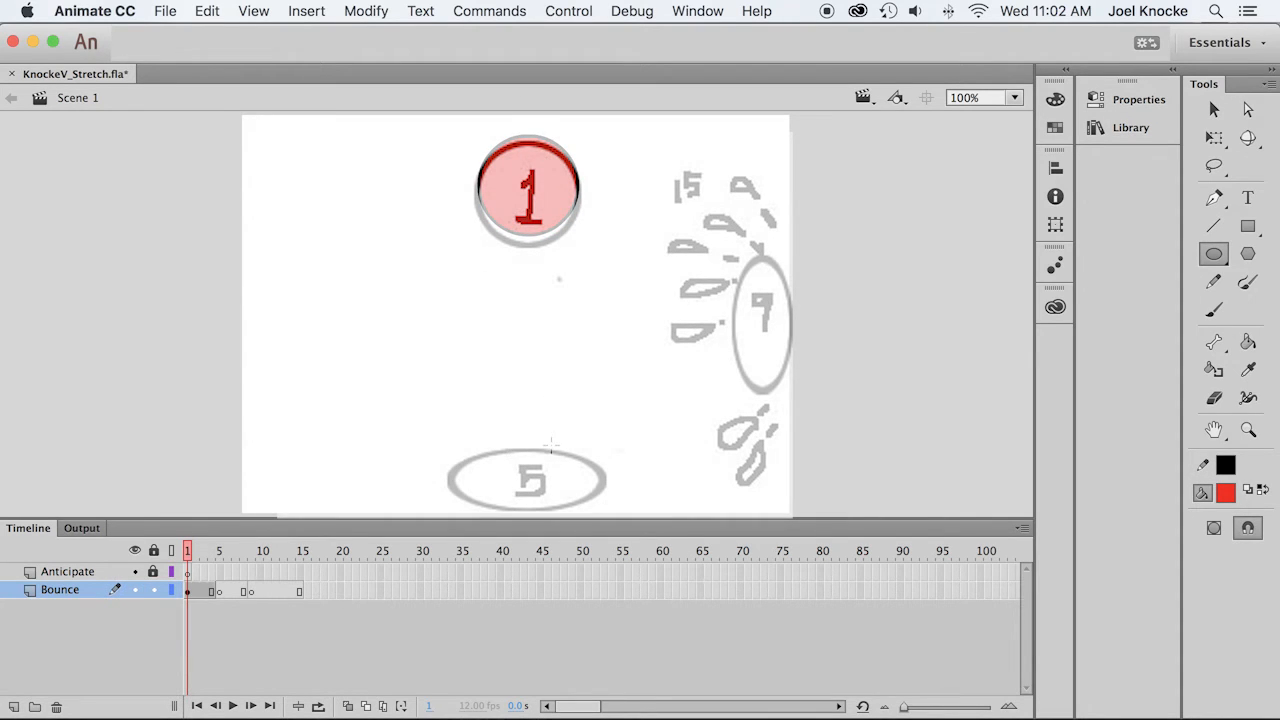
Turn on onion skinning at frame 5 and draw a flattened oval over the reference pose marked 5.
{"action": "left_click", "coordinate": [220, 590]}
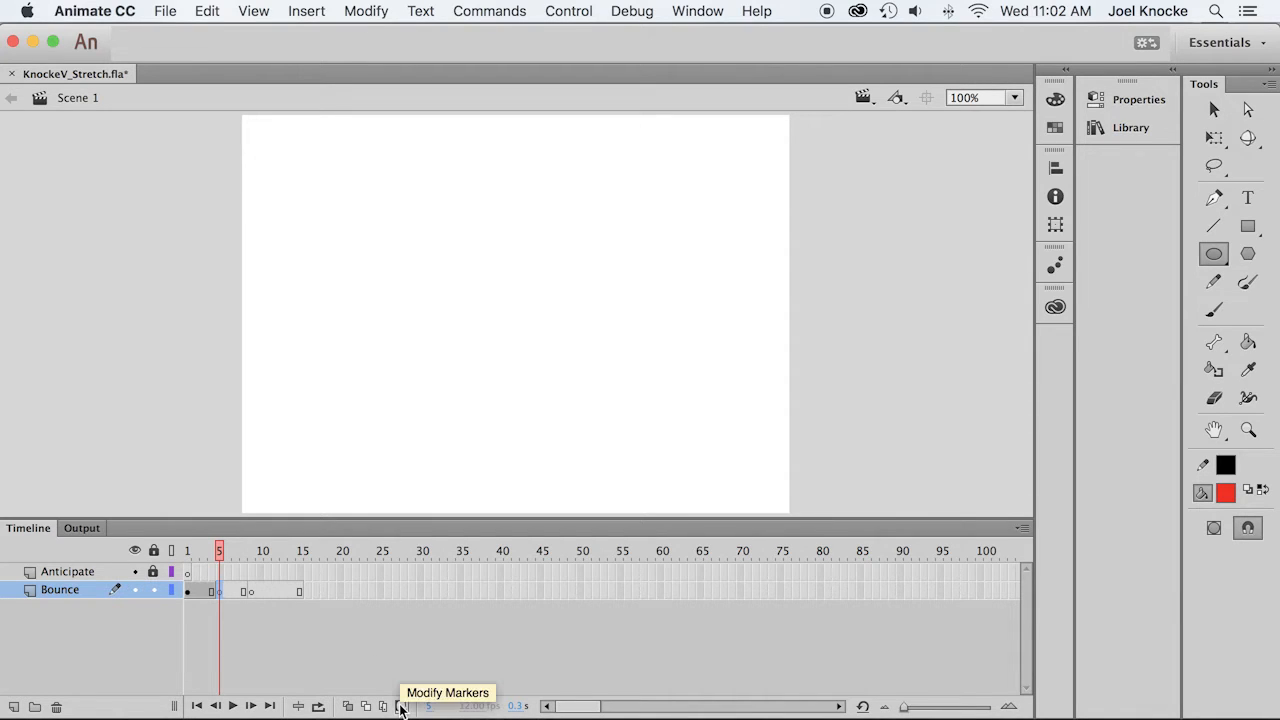
{"action": "left_click", "coordinate": [347, 707]}
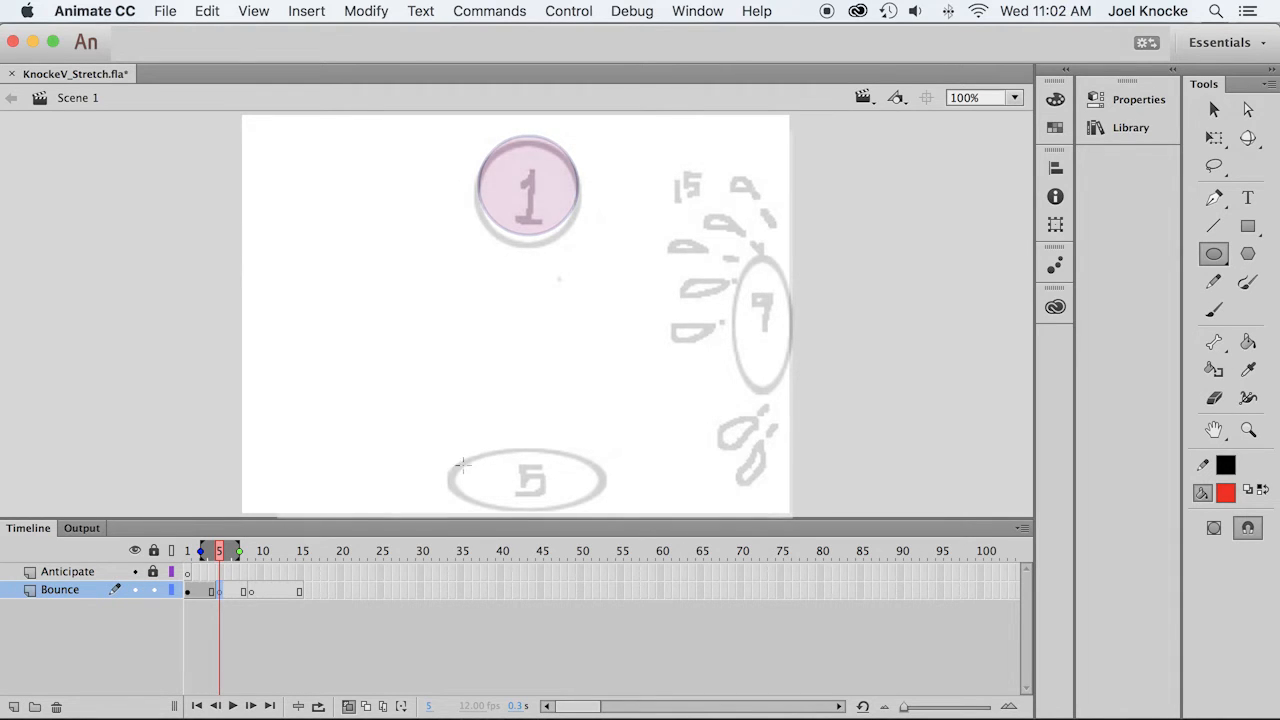
{"action": "mouse_move", "coordinate": [465, 460]}
{"action": "left_mouse_down"}
{"action": "mouse_move", "coordinate": [530, 495]}
{"action": "mouse_move", "coordinate": [640, 520]}
{"action": "mouse_move", "coordinate": [604, 512]}
{"action": "left_mouse_up"}
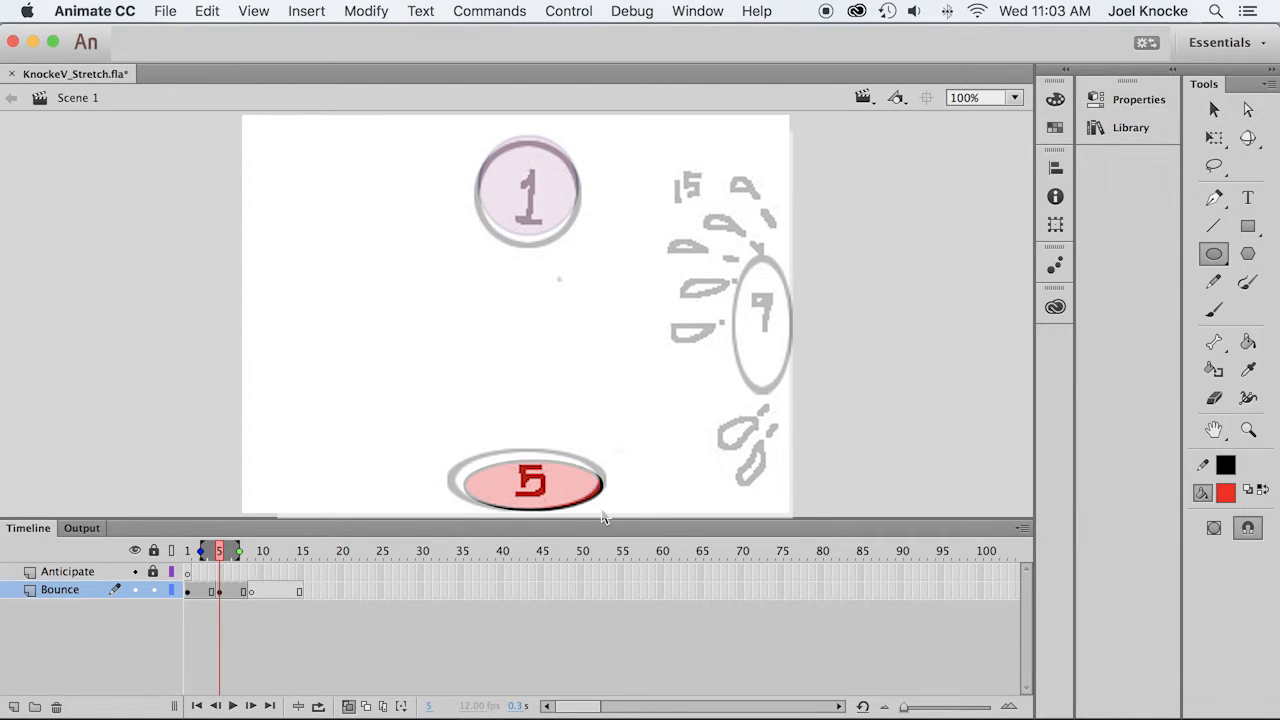
{"action": "left_click", "coordinate": [1215, 111]}
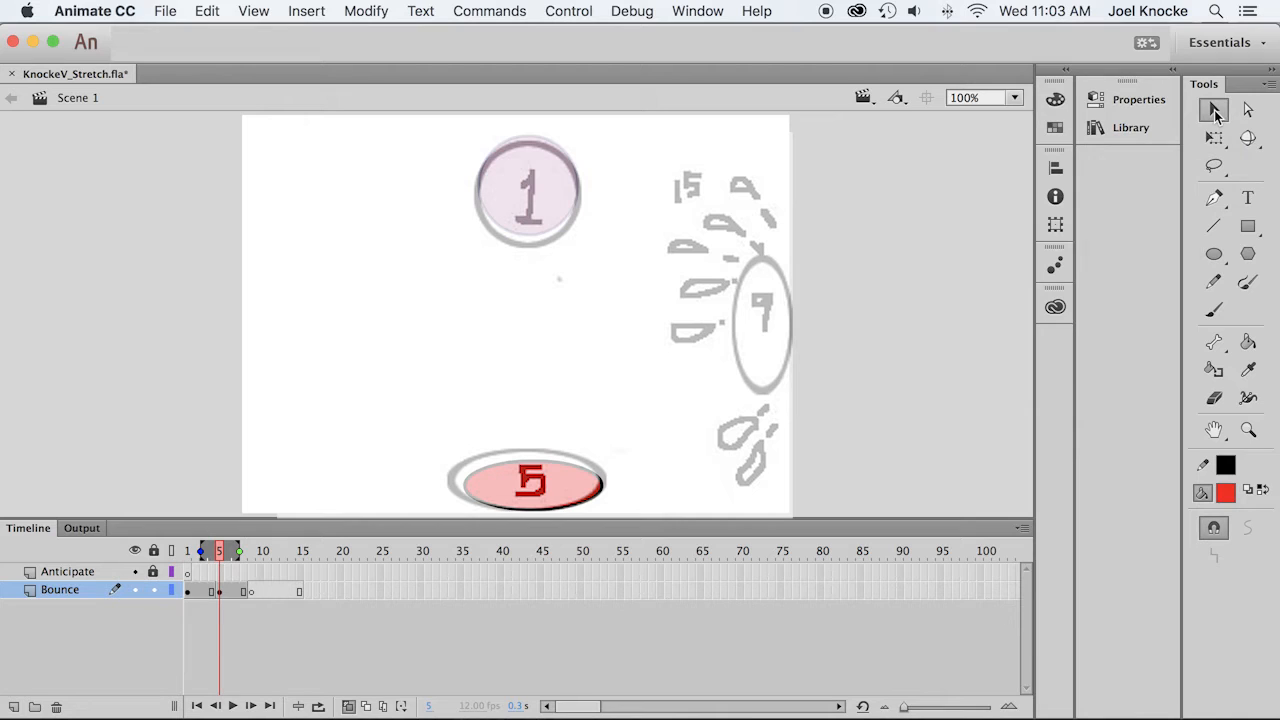
Select the flattened oval's fill and outline in frame 5 and move it up slightly, away from the stage's lower edge.
{"action": "left_click", "coordinate": [556, 478]}
{"action": "left_click", "coordinate": [222, 592]}
{"action": "left_click", "coordinate": [523, 468]}
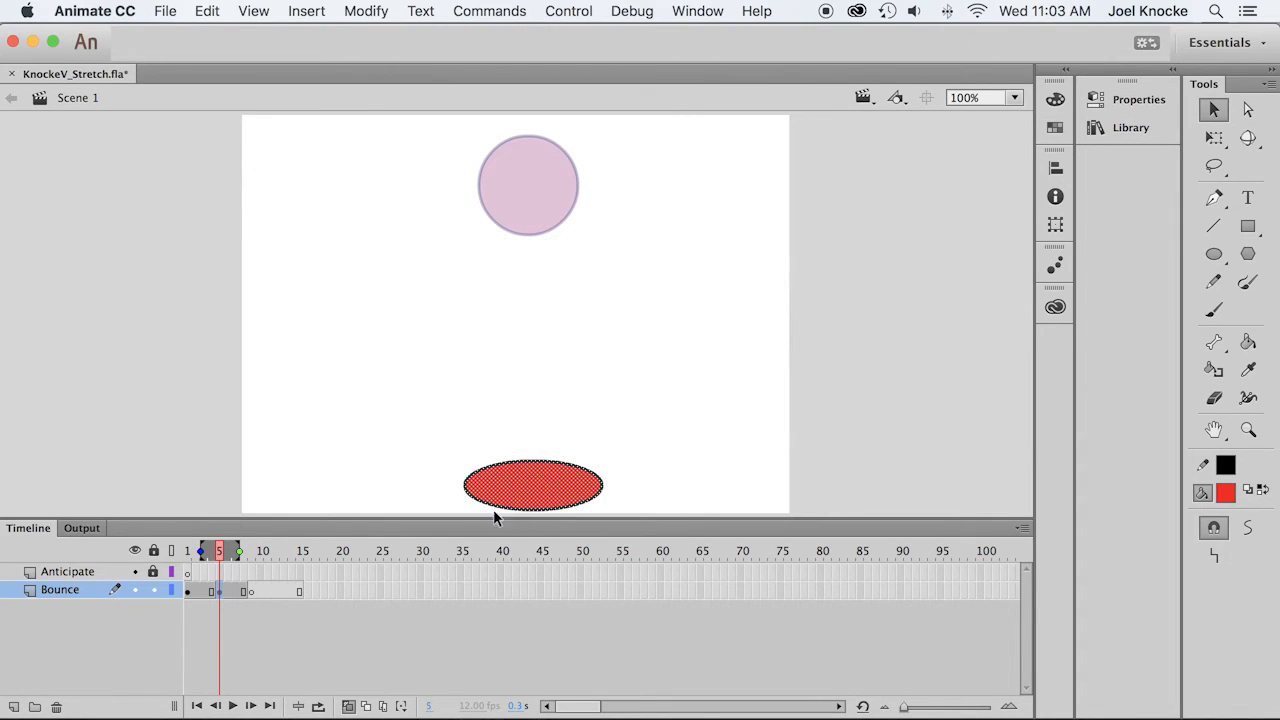
{"action": "mouse_move", "coordinate": [527, 490]}
{"action": "left_mouse_down"}
{"action": "mouse_move", "coordinate": [543, 486]}
{"action": "mouse_move", "coordinate": [515, 470]}
{"action": "left_mouse_up"}
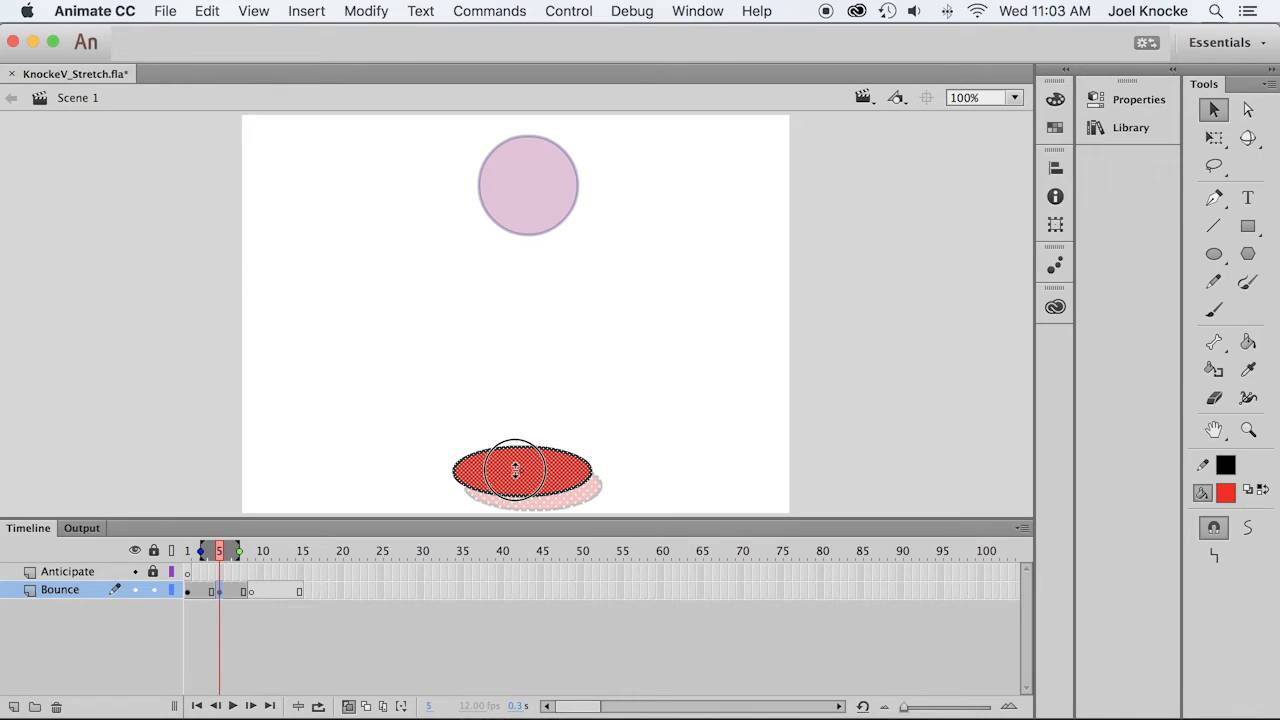
{"action": "left_click_drag", "start_coordinate": [514, 468], "coordinate": [514, 468]}
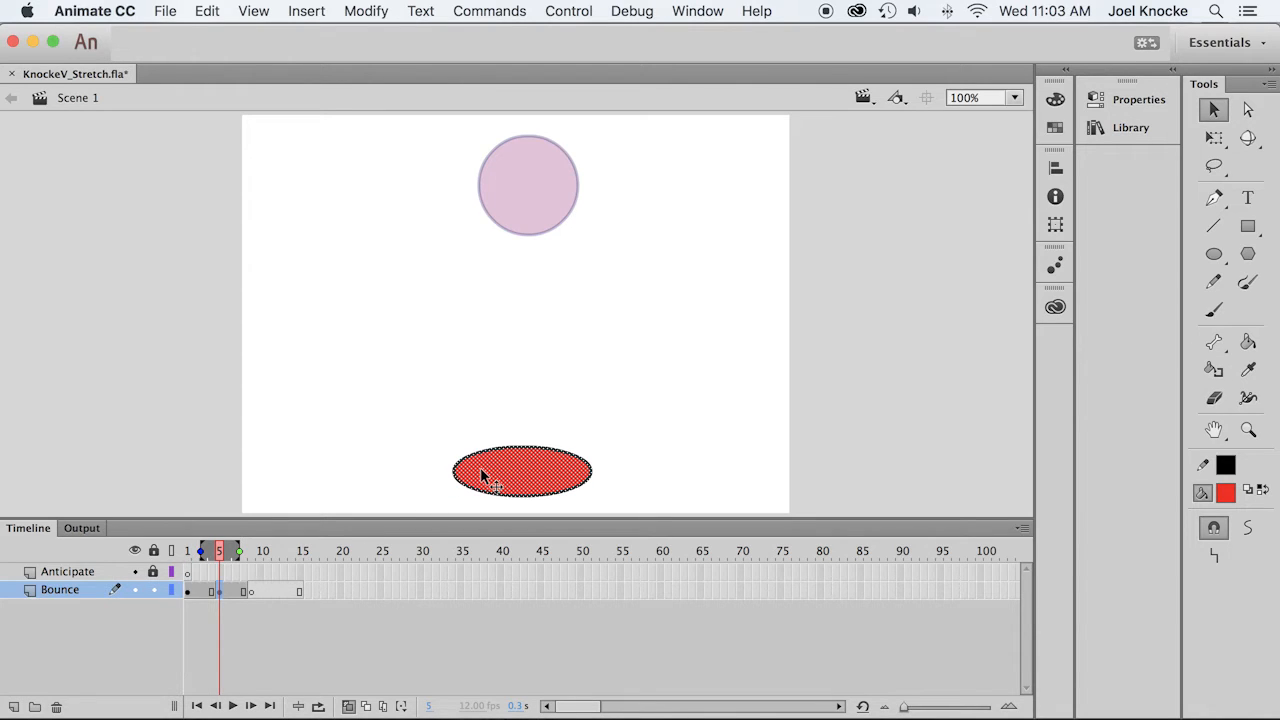
Nudge the selected oval to the right until it sits centred beneath the onion-skinned circle of frame 1.
{"action": "key", "text": "Right"}
{"action": "key", "text": "Right"}
{"action": "key", "text": "Right"}
{"action": "key", "text": "Right"}
{"action": "key", "text": "Right"}
{"action": "key", "text": "Right"}
{"action": "key", "text": "Right"}
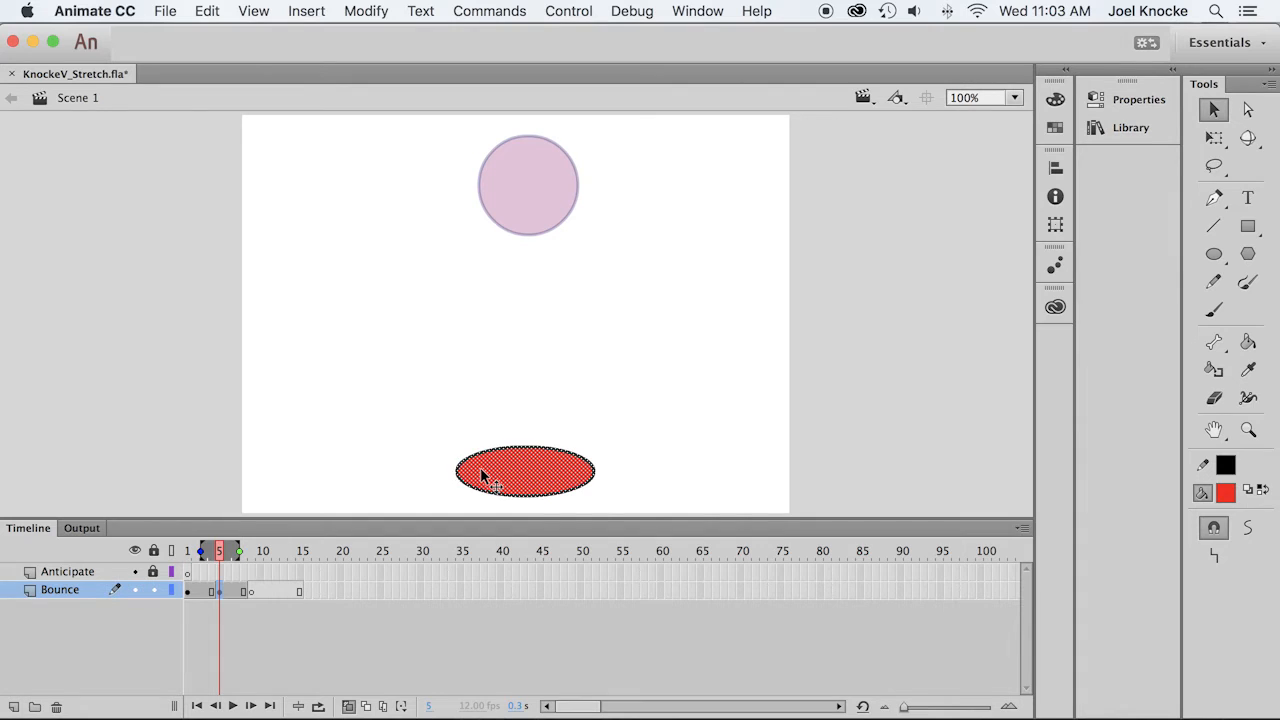
{"action": "key", "text": "Right"}
{"action": "key", "text": "Right"}
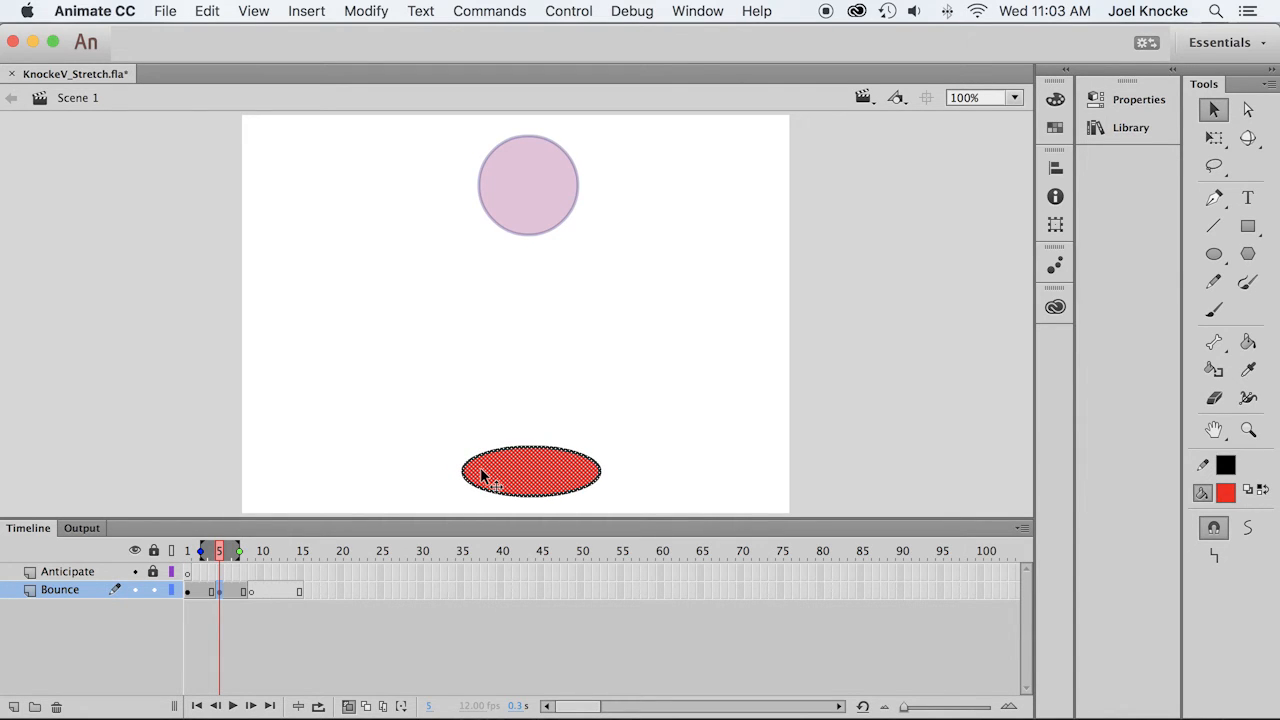
Draw a tall, narrow oval in frame 9 of Bounce over the reference pose marked 9.
{"action": "left_click", "coordinate": [251, 591]}
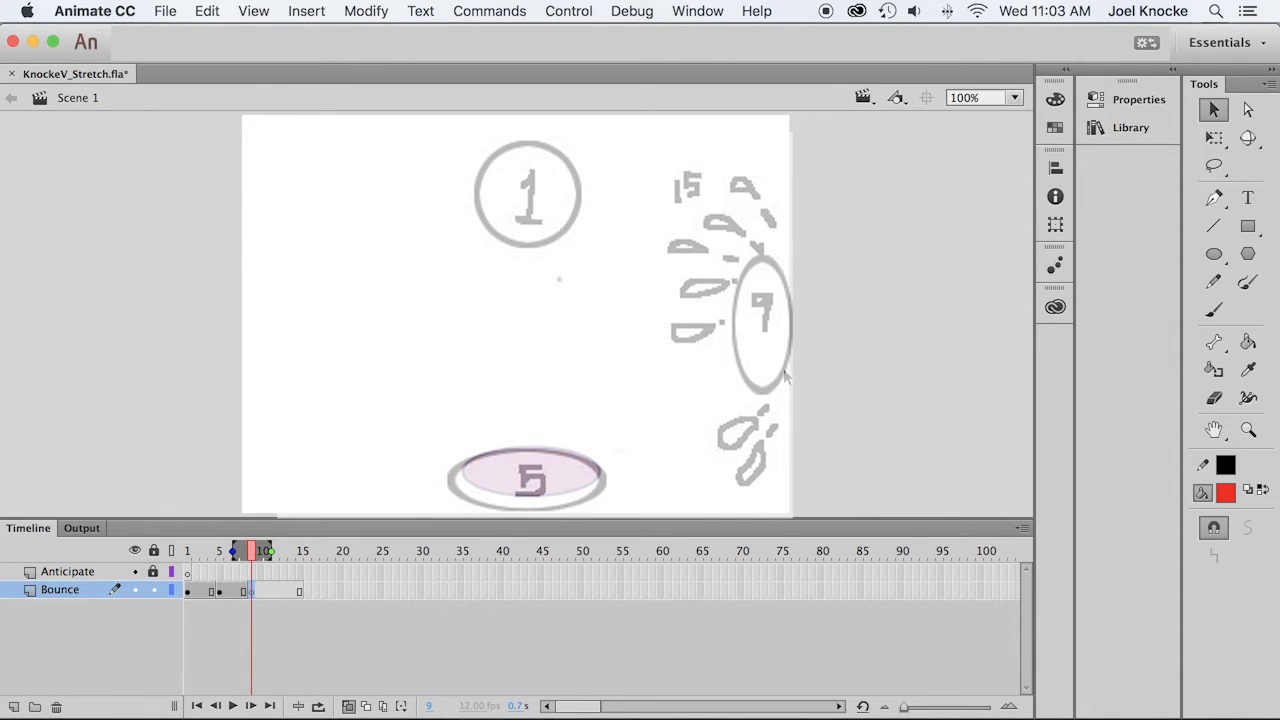
{"action": "left_click", "coordinate": [1214, 254]}
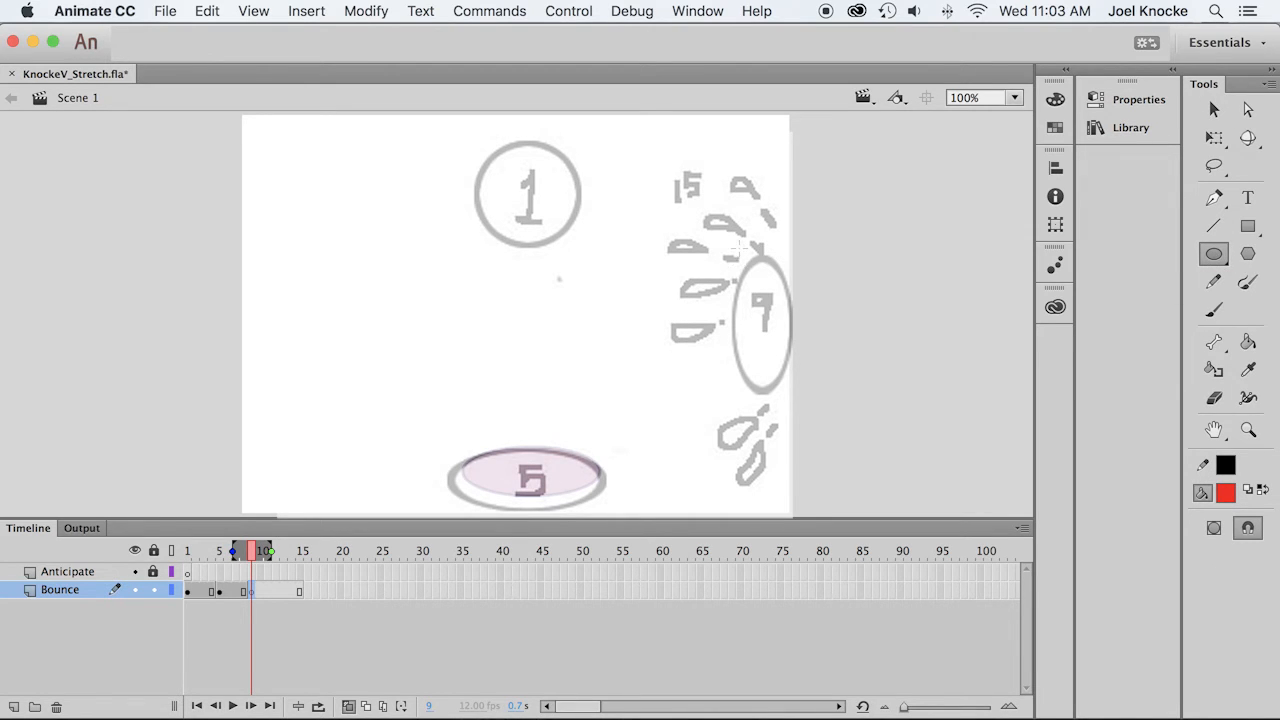
{"action": "mouse_move", "coordinate": [738, 246]}
{"action": "left_mouse_down"}
{"action": "mouse_move", "coordinate": [800, 408]}
{"action": "mouse_move", "coordinate": [782, 382]}
{"action": "left_mouse_up"}
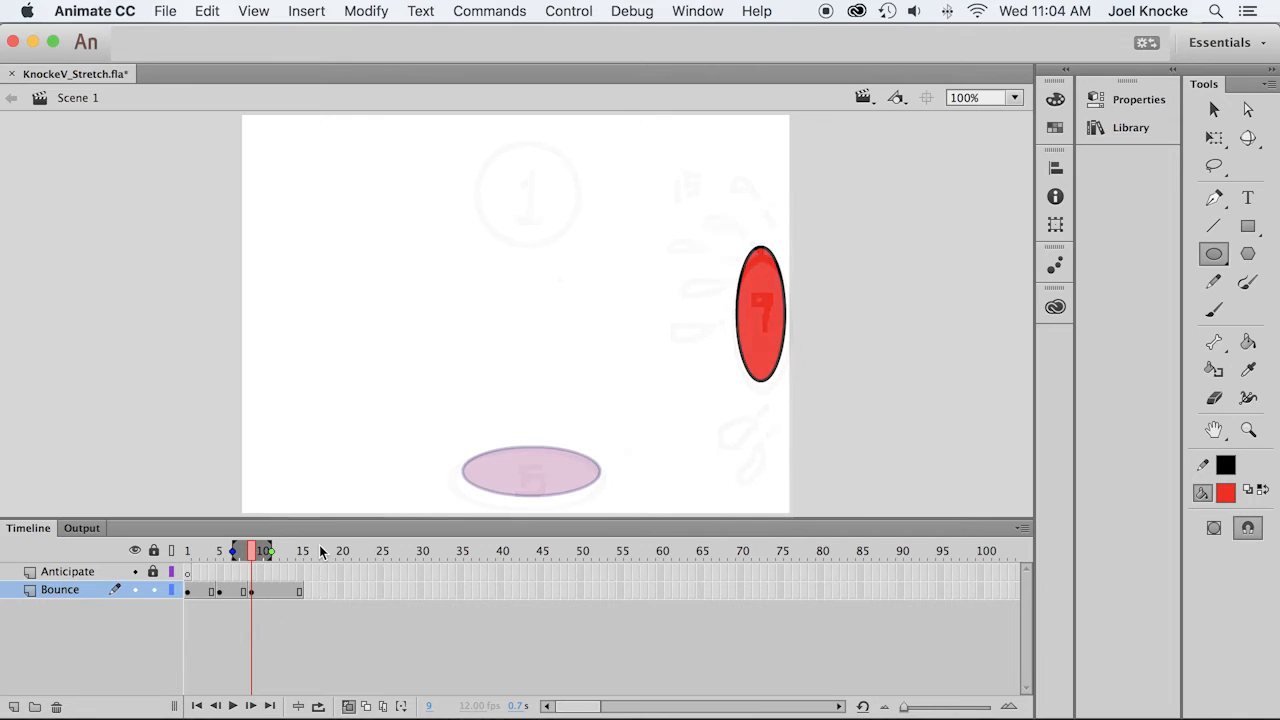
Insert a blank keyframe at frame 15 of the Bounce layer.
{"action": "left_click", "coordinate": [300, 591]}
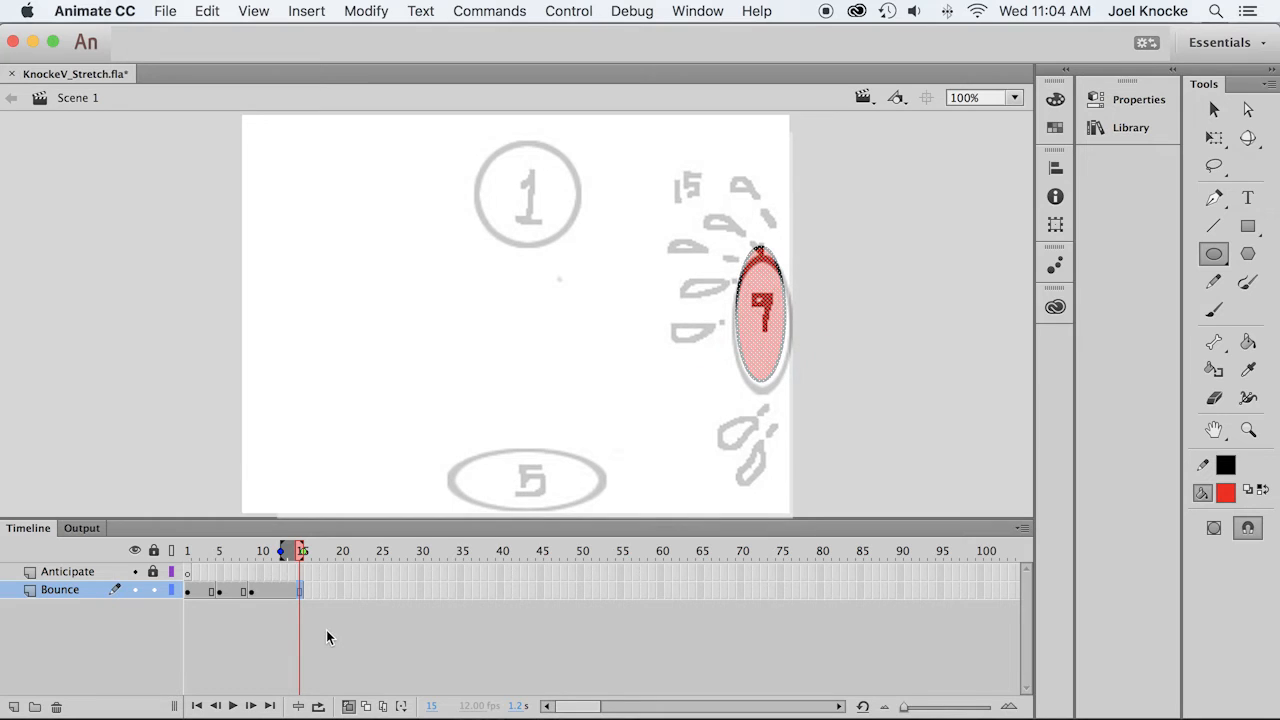
{"action": "left_click", "coordinate": [297, 11]}
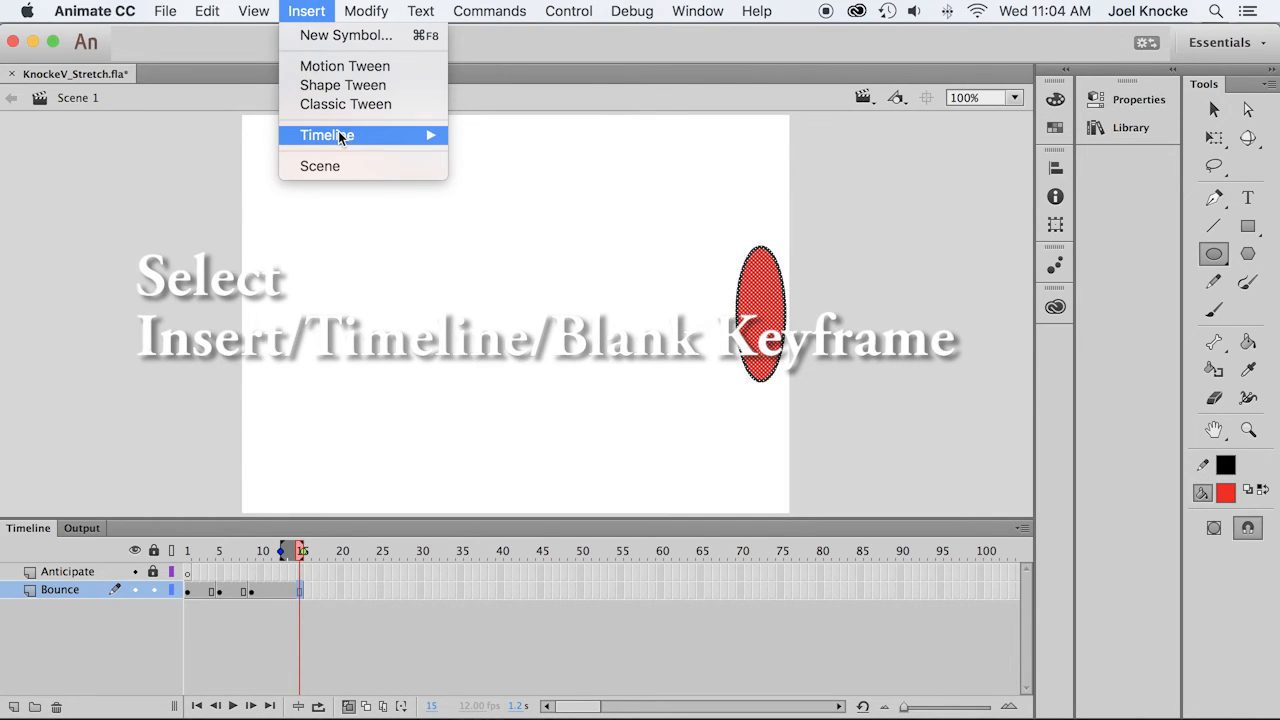
{"action": "mouse_move", "coordinate": [340, 137]}
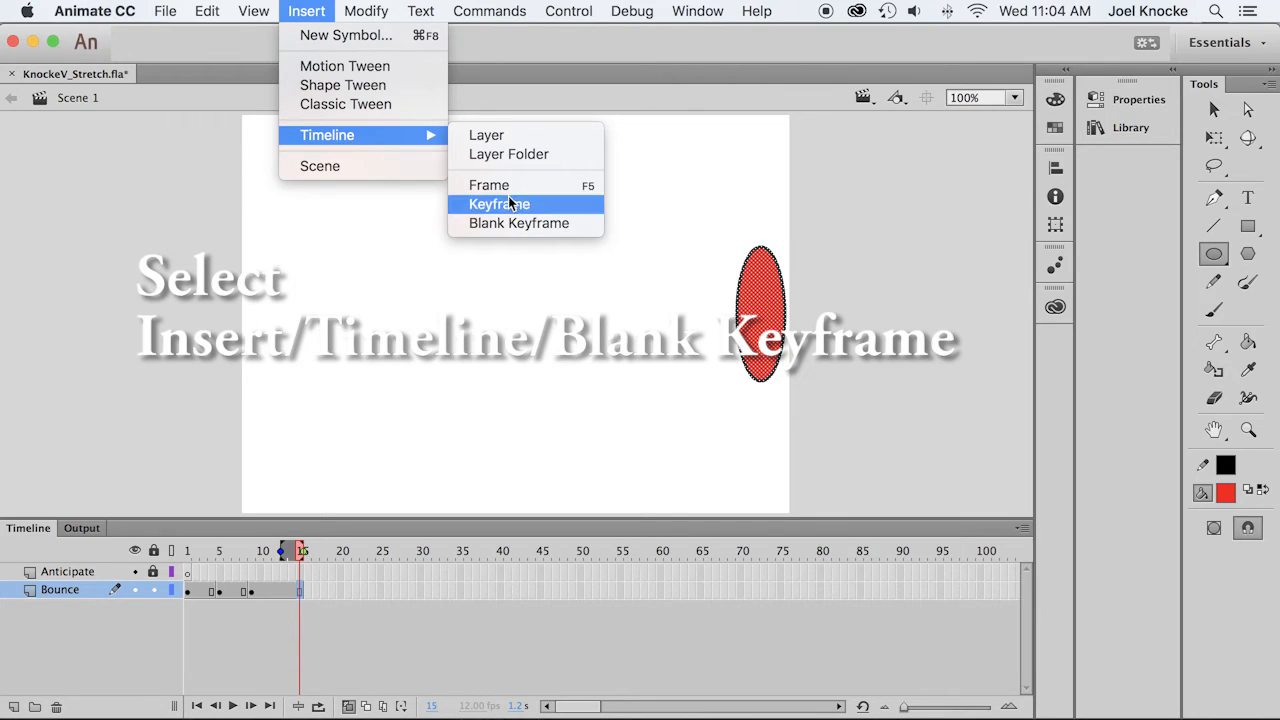
{"action": "left_click", "coordinate": [545, 227]}
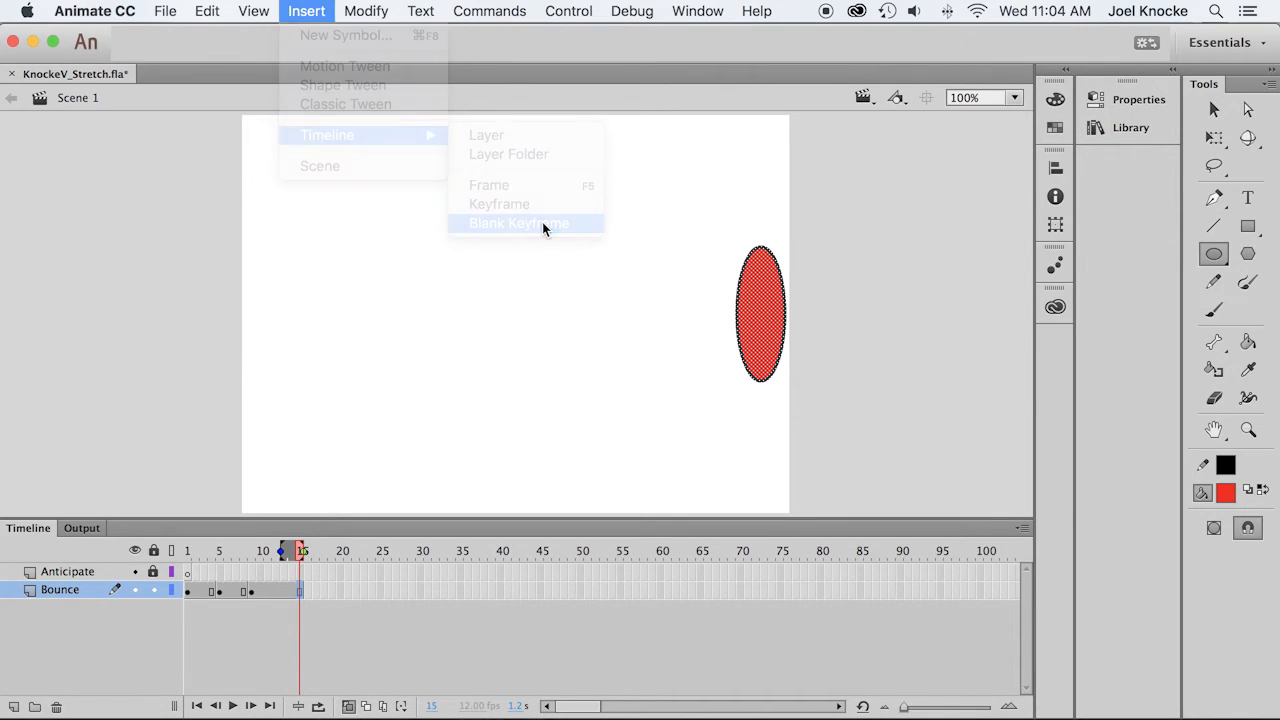
{"action": "left_click", "coordinate": [303, 11]}
{"action": "mouse_move", "coordinate": [328, 135]}
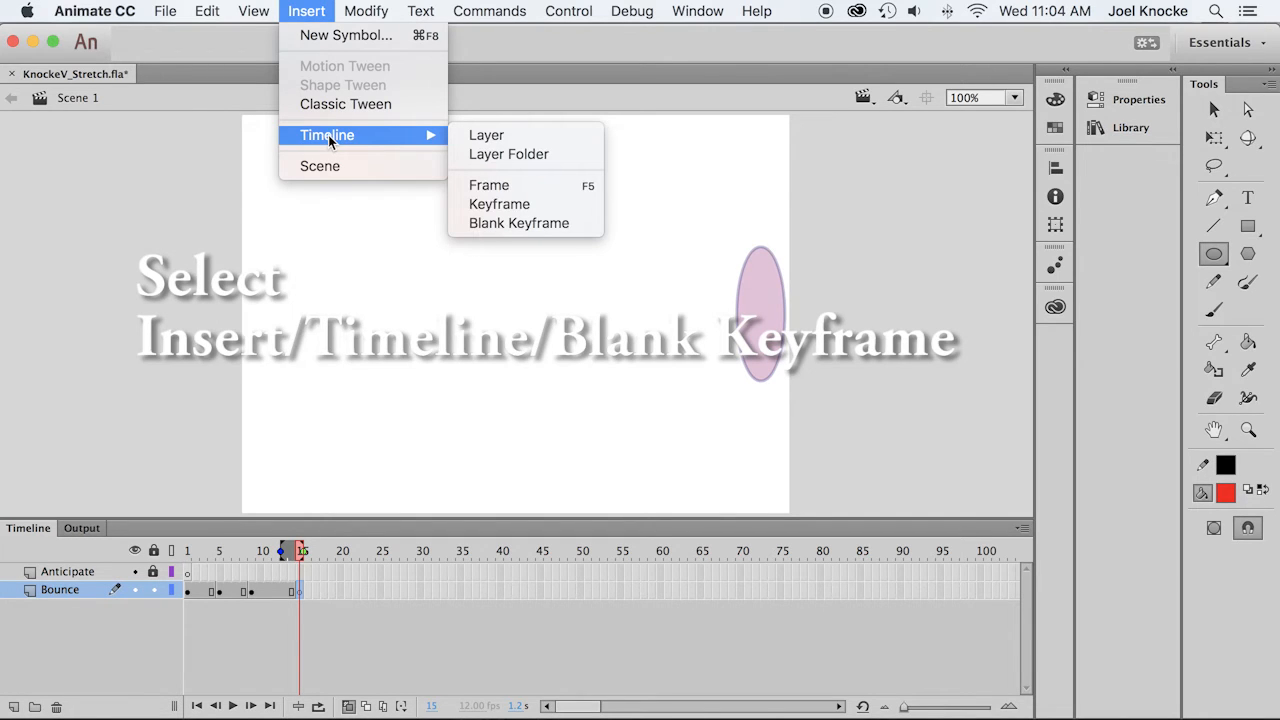
{"action": "left_click", "coordinate": [548, 224]}
Set up the Brush tool with a slightly larger brush size and object drawing mode on.
{"action": "left_click", "coordinate": [1213, 312]}
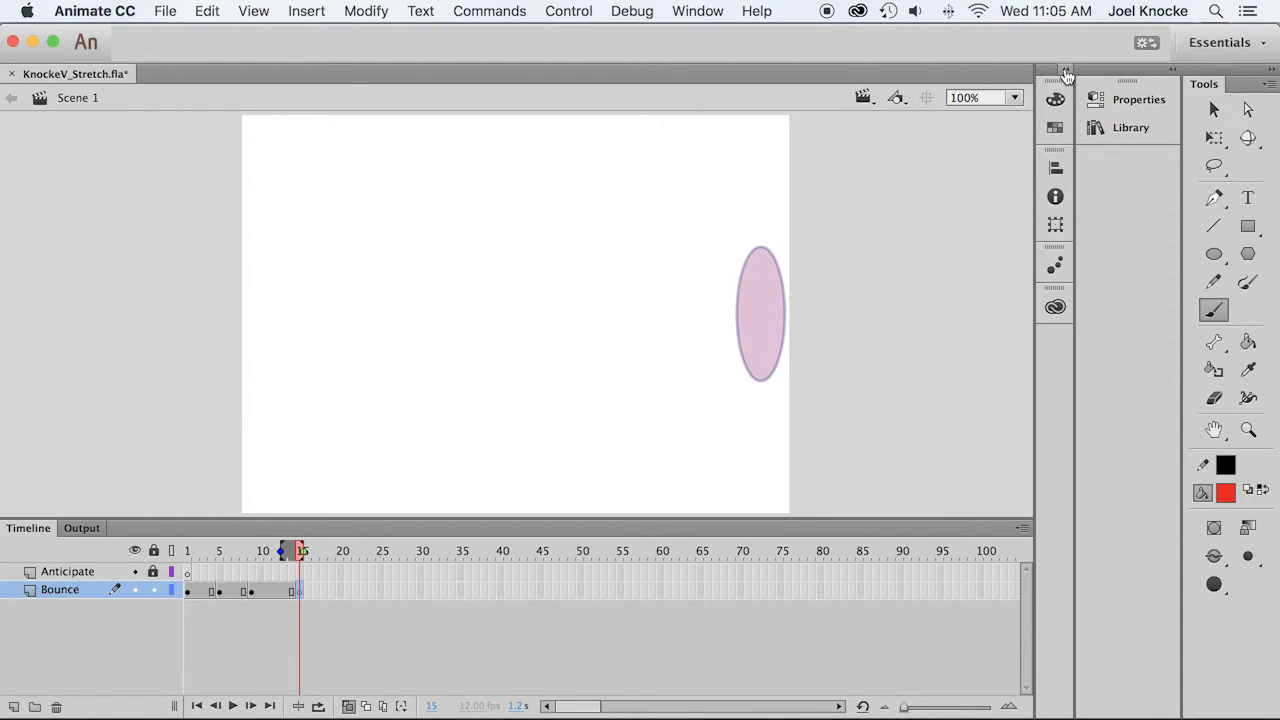
{"action": "left_click", "coordinate": [1125, 99]}
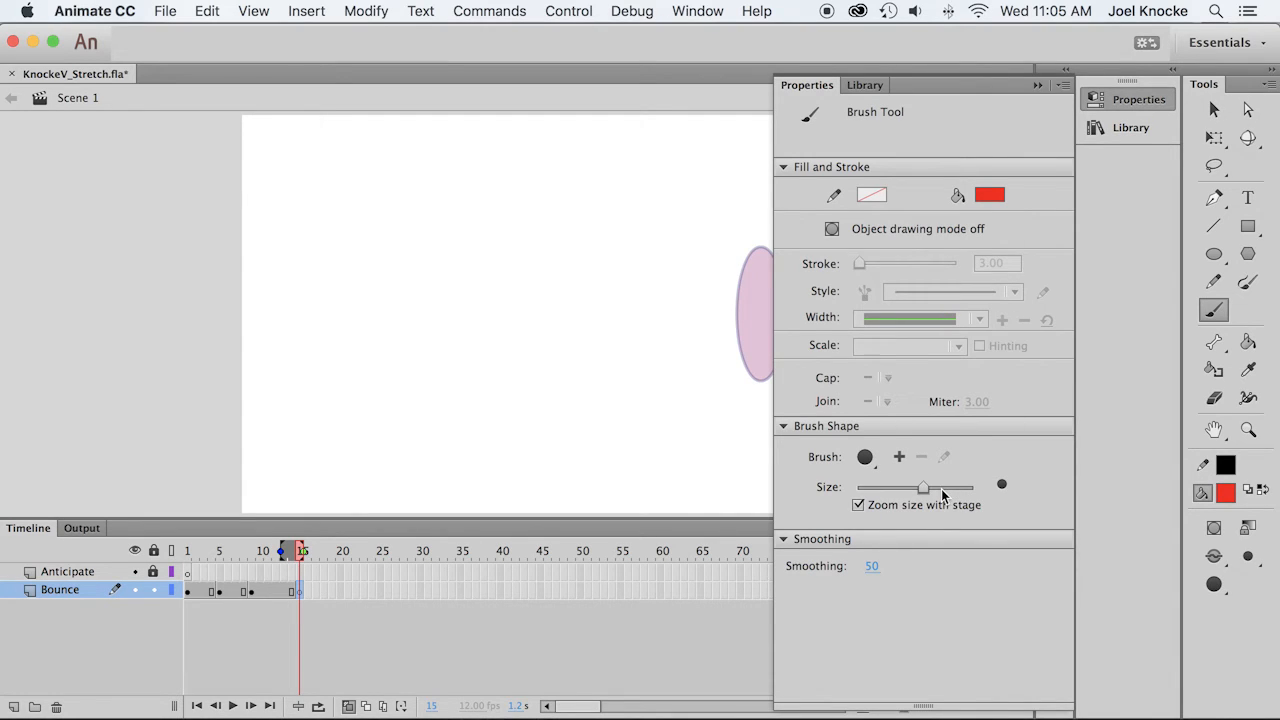
{"action": "left_click_drag", "start_coordinate": [923, 489], "coordinate": [934, 491]}
{"action": "left_click", "coordinate": [832, 229]}
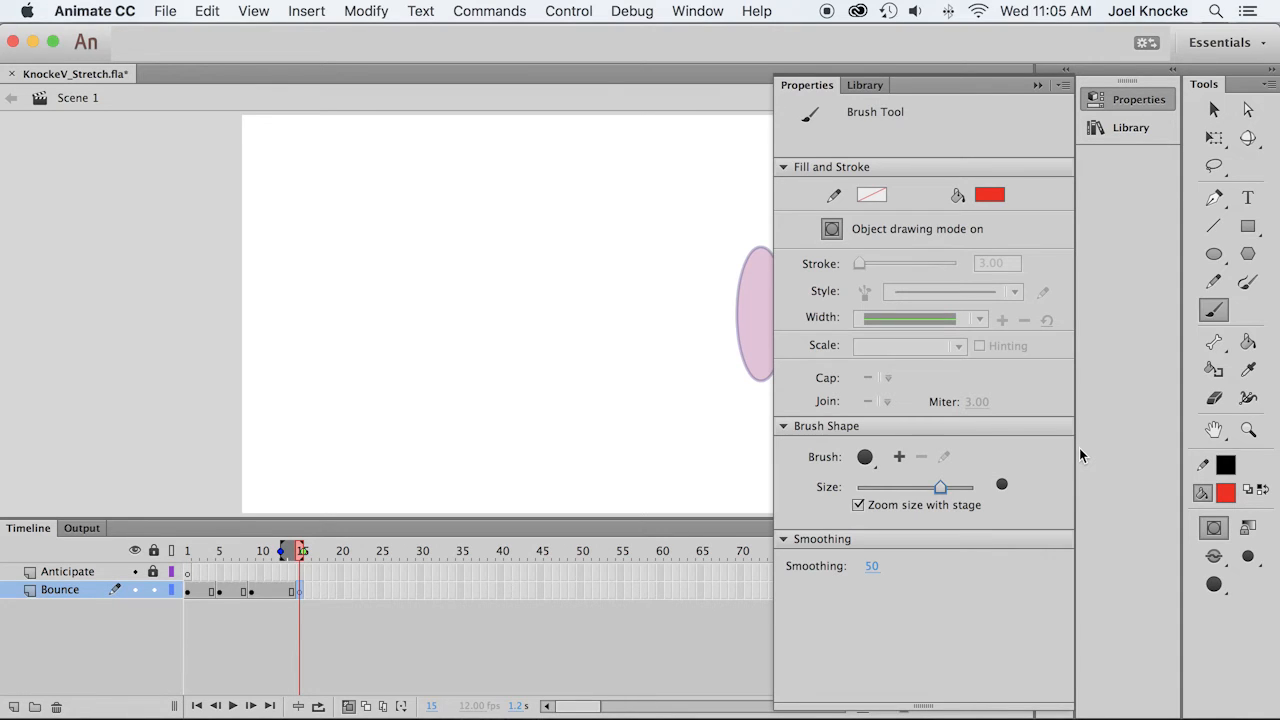
{"action": "left_click", "coordinate": [1037, 85]}
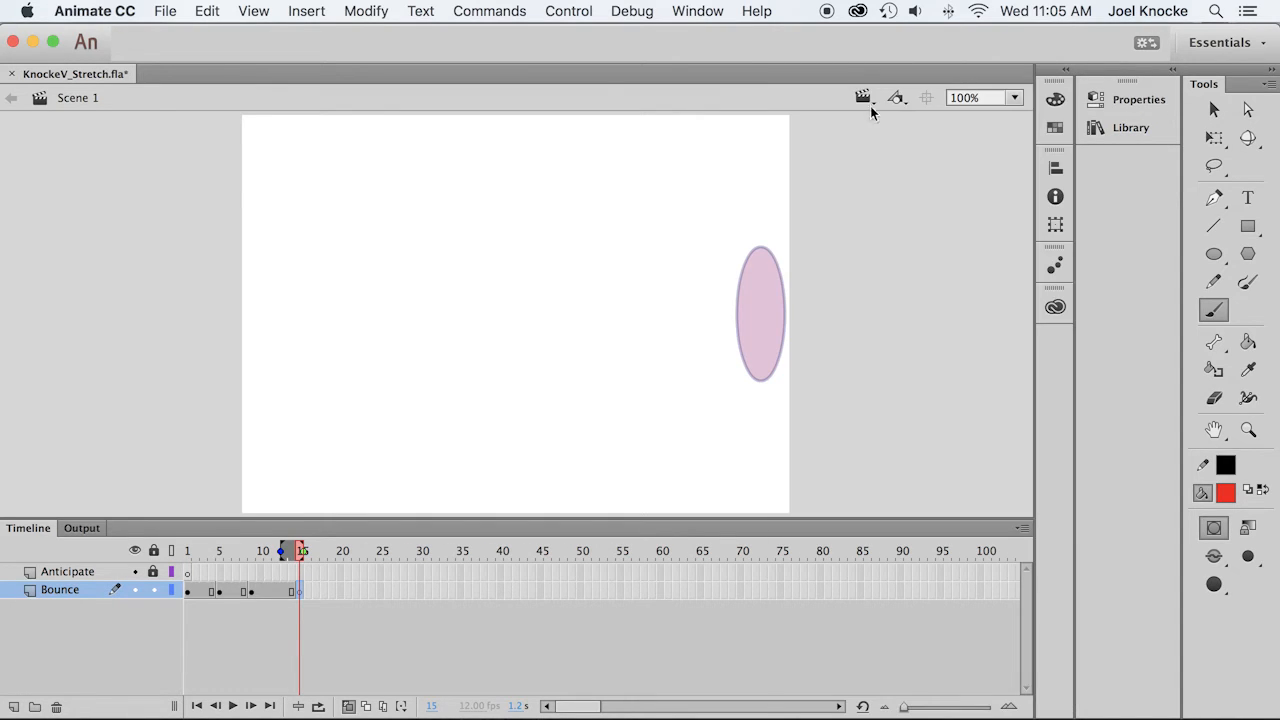
Paint five red splatter streaks in frame 15 fanning out from the onion-skinned ball, and thicken the outer ends of the upper four.
{"action": "left_click_drag", "start_coordinate": [712, 246], "coordinate": [684, 232]}
{"action": "left_click_drag", "start_coordinate": [696, 299], "coordinate": [668, 304]}
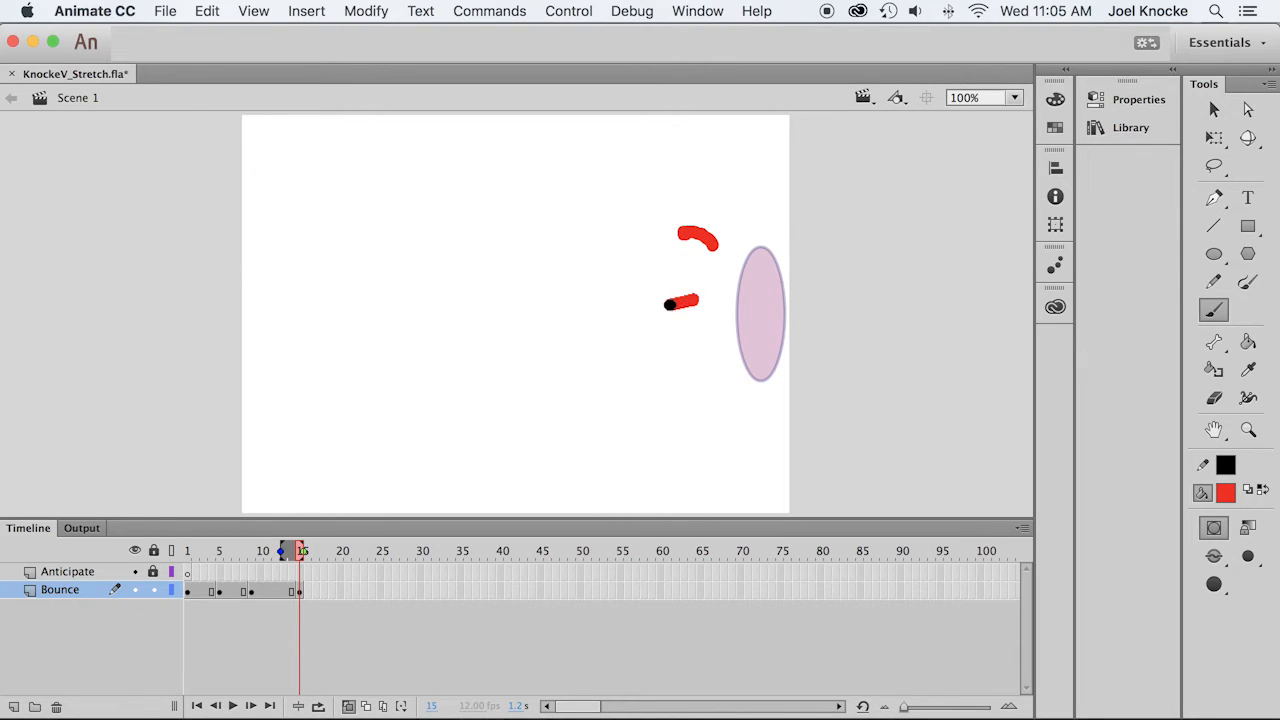
{"action": "left_click_drag", "start_coordinate": [722, 199], "coordinate": [700, 180]}
{"action": "mouse_move", "coordinate": [707, 379]}
{"action": "left_mouse_down"}
{"action": "mouse_move", "coordinate": [681, 392]}
{"action": "mouse_move", "coordinate": [729, 434]}
{"action": "mouse_move", "coordinate": [720, 439]}
{"action": "left_mouse_up"}
{"action": "mouse_move", "coordinate": [711, 181]}
{"action": "left_mouse_down"}
{"action": "mouse_move", "coordinate": [695, 175]}
{"action": "mouse_move", "coordinate": [705, 182]}
{"action": "left_mouse_up"}
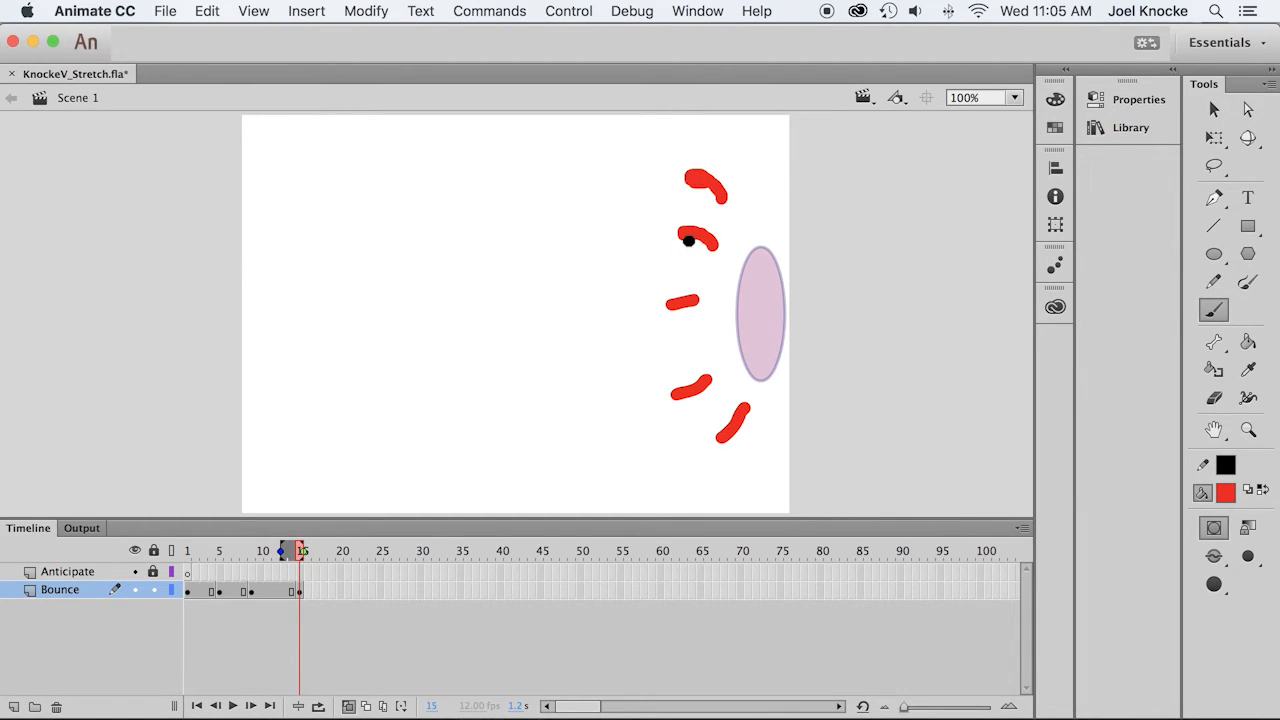
{"action": "left_click_drag", "start_coordinate": [695, 235], "coordinate": [674, 229]}
{"action": "left_click_drag", "start_coordinate": [676, 308], "coordinate": [673, 304]}
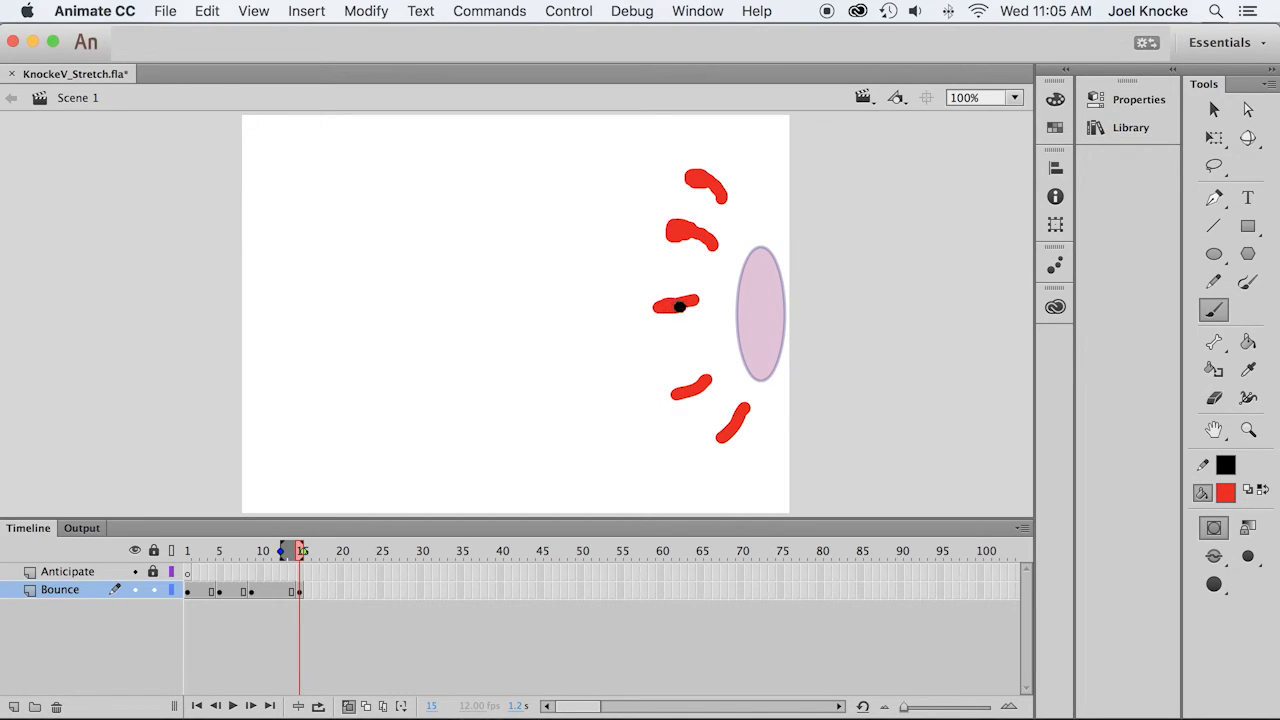
{"action": "left_click_drag", "start_coordinate": [671, 389], "coordinate": [689, 399]}
Add five small red droplets between the streaks and the ball, and thicken the lowest streak's outer end.
{"action": "left_click", "coordinate": [750, 217]}
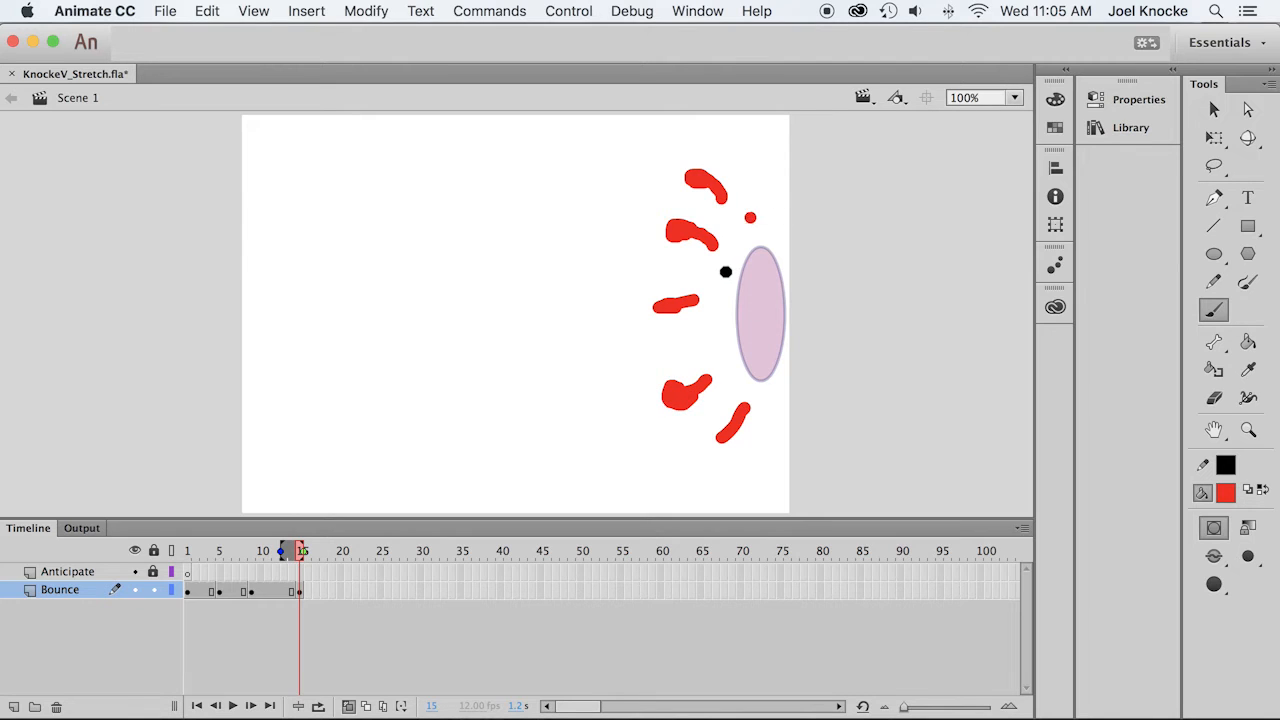
{"action": "left_click_drag", "start_coordinate": [713, 277], "coordinate": [699, 278]}
{"action": "left_click", "coordinate": [709, 328]}
{"action": "left_click_drag", "start_coordinate": [718, 392], "coordinate": [728, 381]}
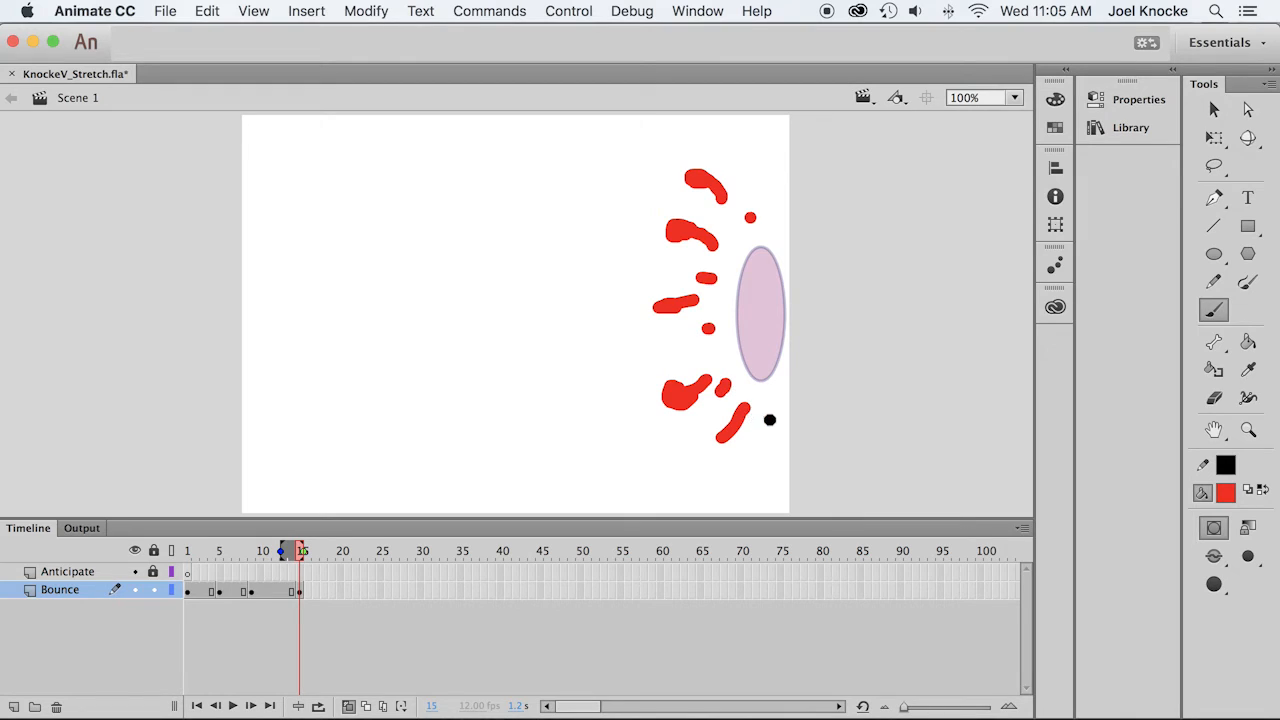
{"action": "left_click", "coordinate": [764, 419]}
{"action": "mouse_move", "coordinate": [731, 428]}
{"action": "left_mouse_down"}
{"action": "mouse_move", "coordinate": [712, 450]}
{"action": "mouse_move", "coordinate": [728, 436]}
{"action": "left_mouse_up"}
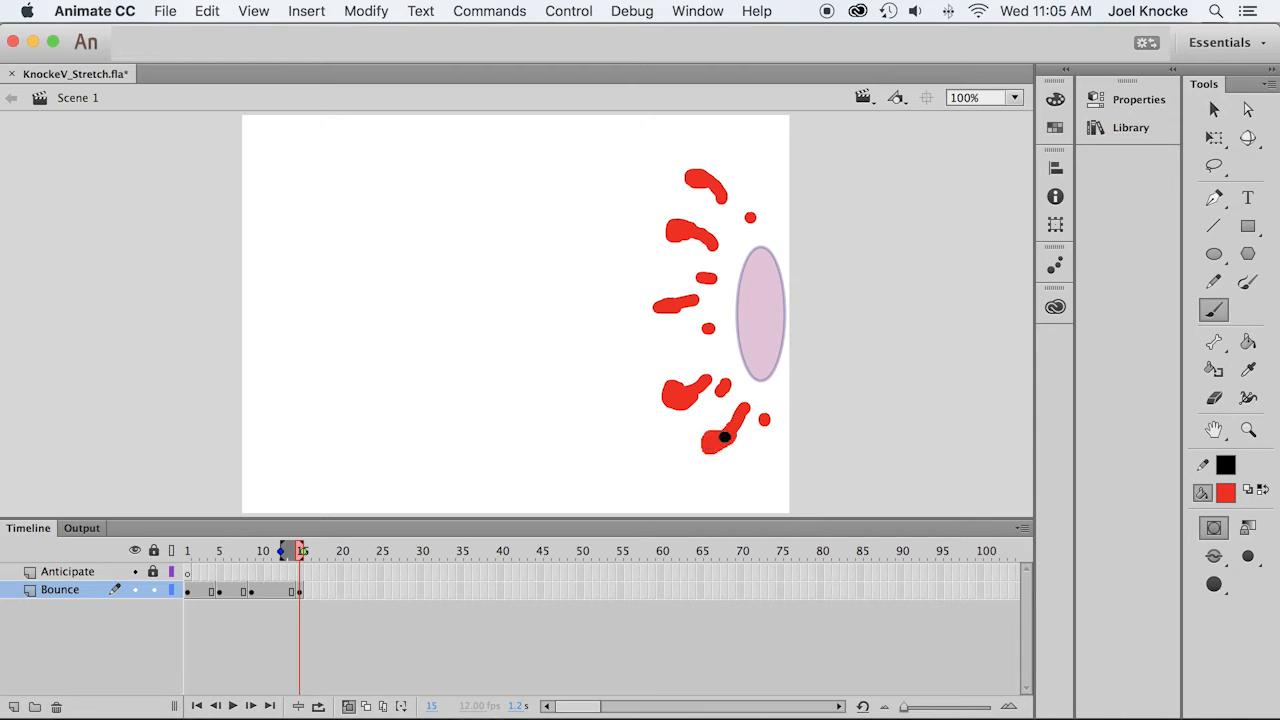
Outline all the red splatter streaks and droplets in frame 15 with a black stroke using the Ink Bottle tool.
{"action": "left_click", "coordinate": [1214, 371]}
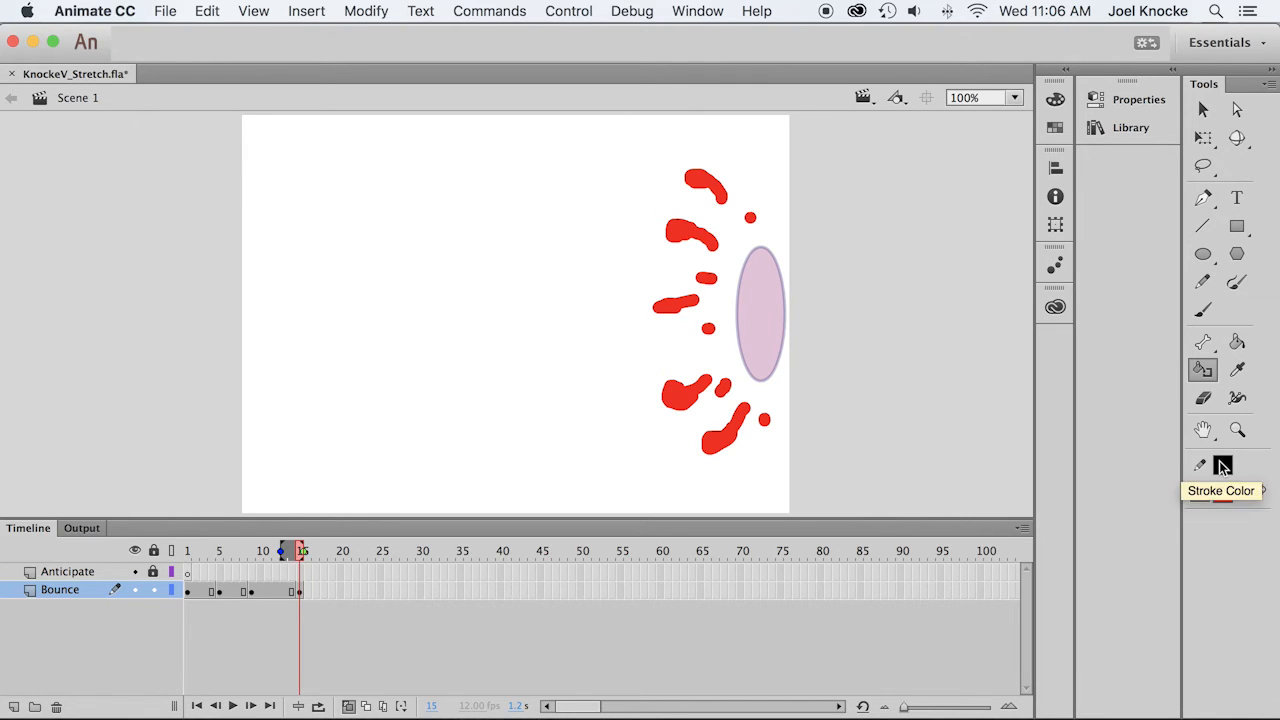
{"action": "left_click", "coordinate": [700, 196]}
{"action": "left_click", "coordinate": [720, 197]}
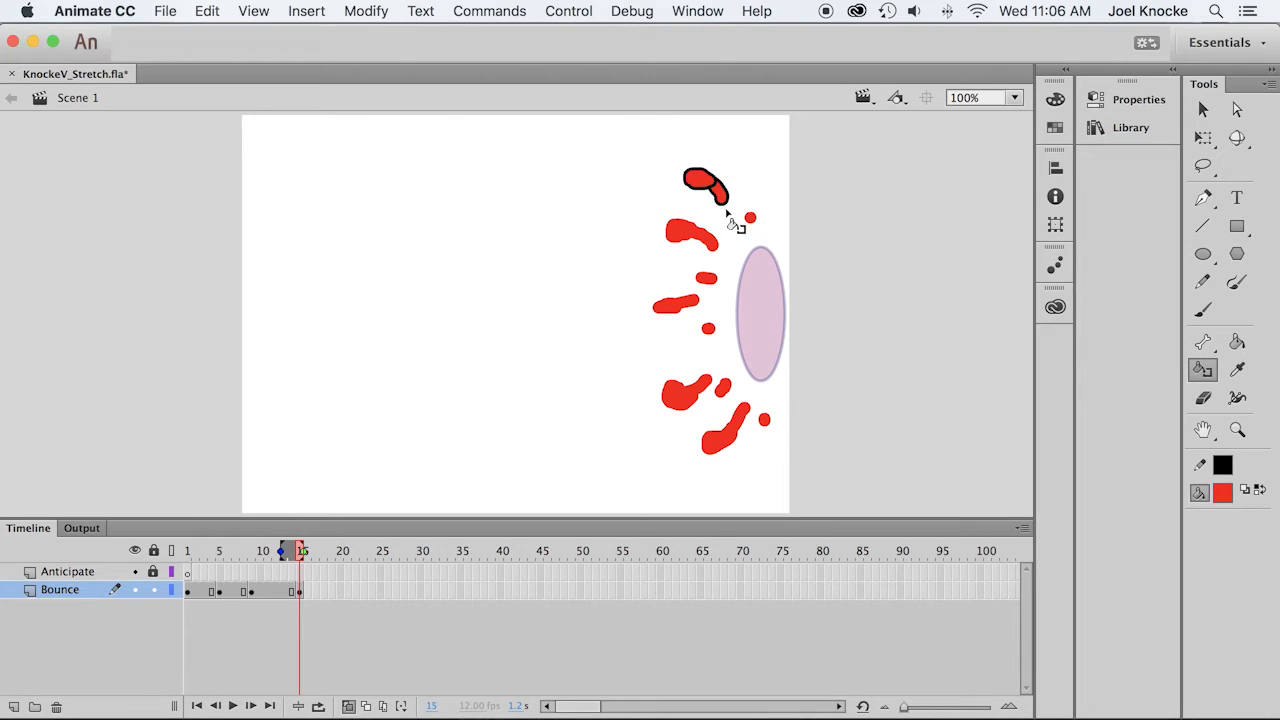
{"action": "left_click", "coordinate": [750, 219]}
{"action": "left_click", "coordinate": [706, 240]}
{"action": "left_click", "coordinate": [685, 243]}
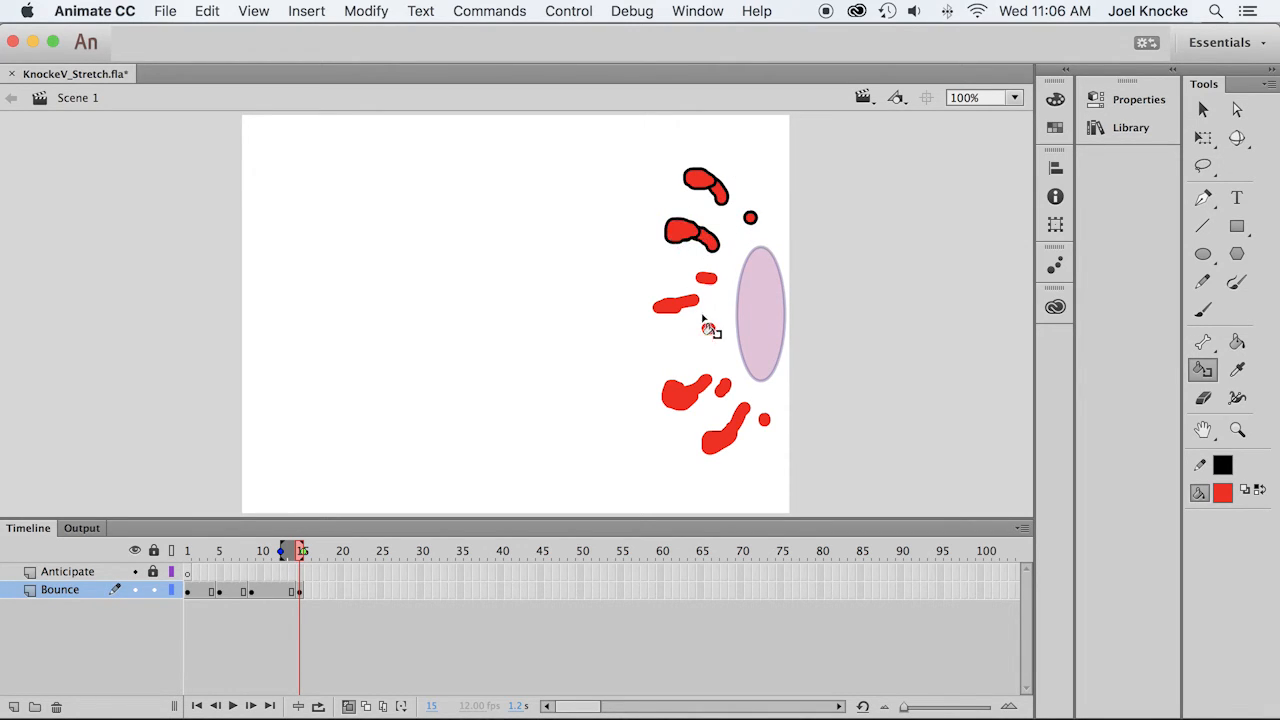
{"action": "left_click", "coordinate": [708, 284]}
{"action": "left_click", "coordinate": [680, 307]}
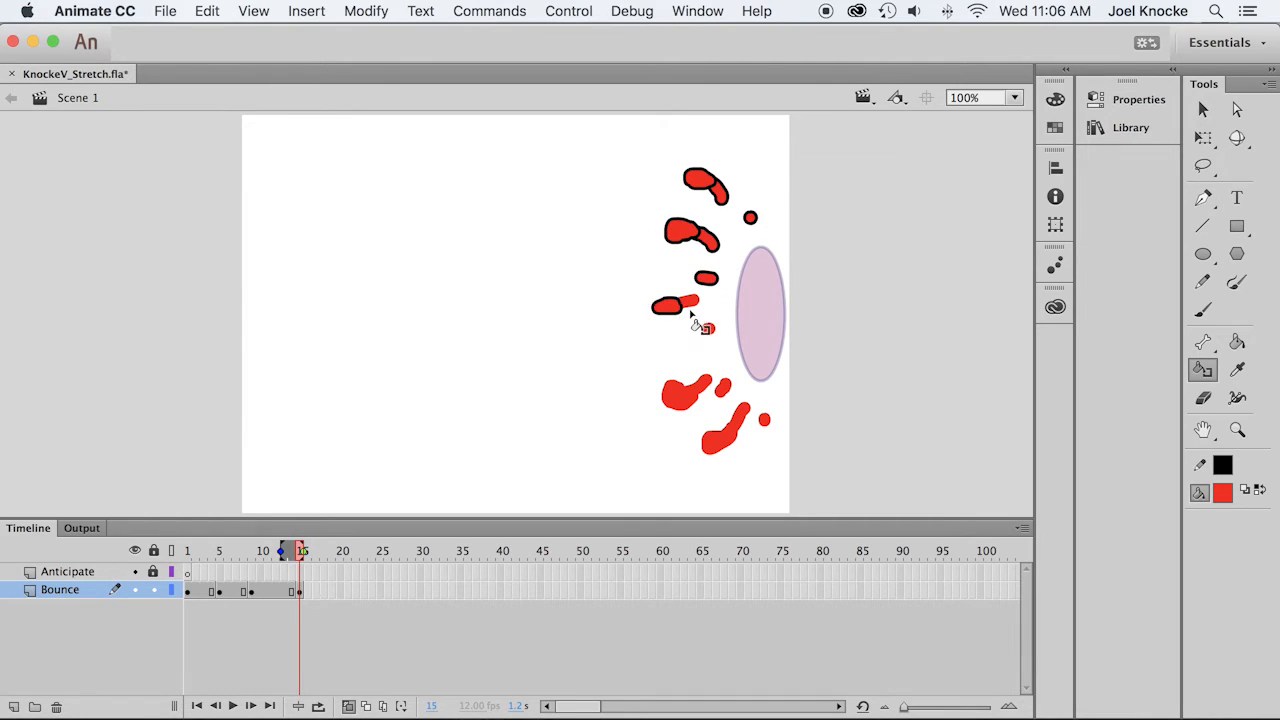
{"action": "left_click", "coordinate": [692, 300]}
{"action": "left_click", "coordinate": [710, 331]}
{"action": "left_click", "coordinate": [704, 394]}
{"action": "left_click", "coordinate": [707, 395]}
{"action": "left_click", "coordinate": [724, 394]}
{"action": "left_click", "coordinate": [731, 447]}
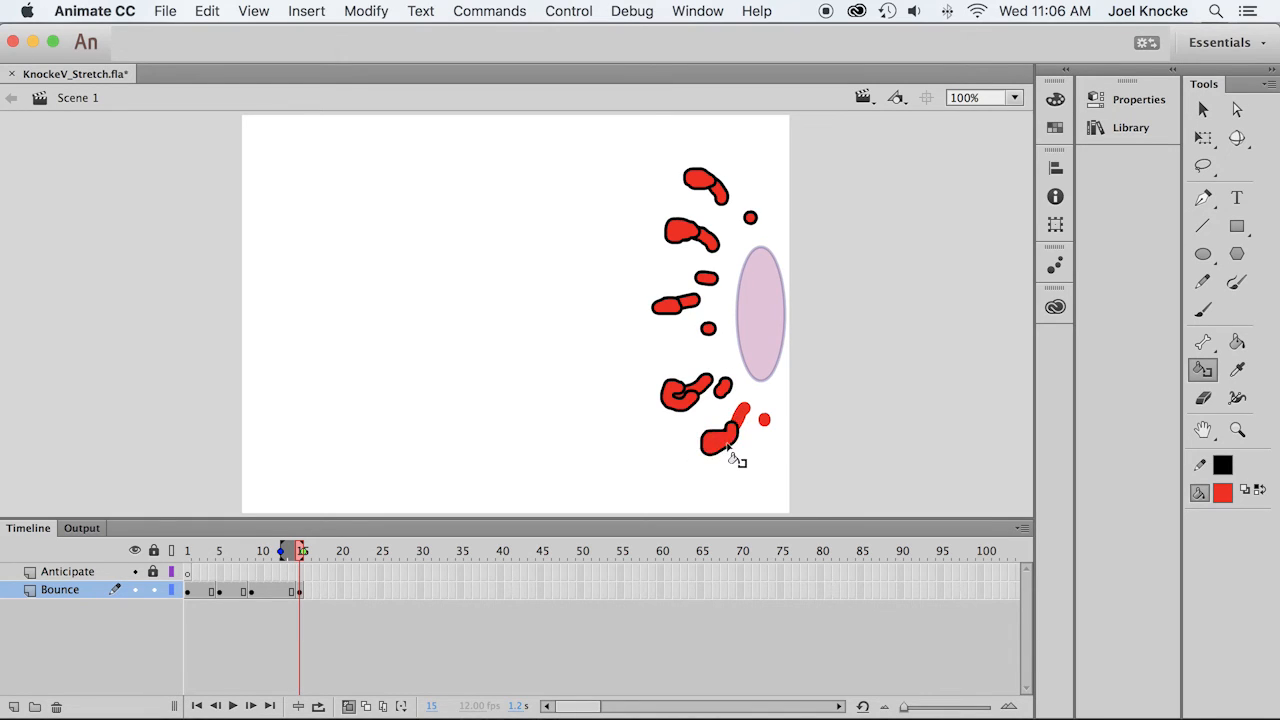
{"action": "left_click", "coordinate": [745, 418]}
{"action": "left_click", "coordinate": [767, 424]}
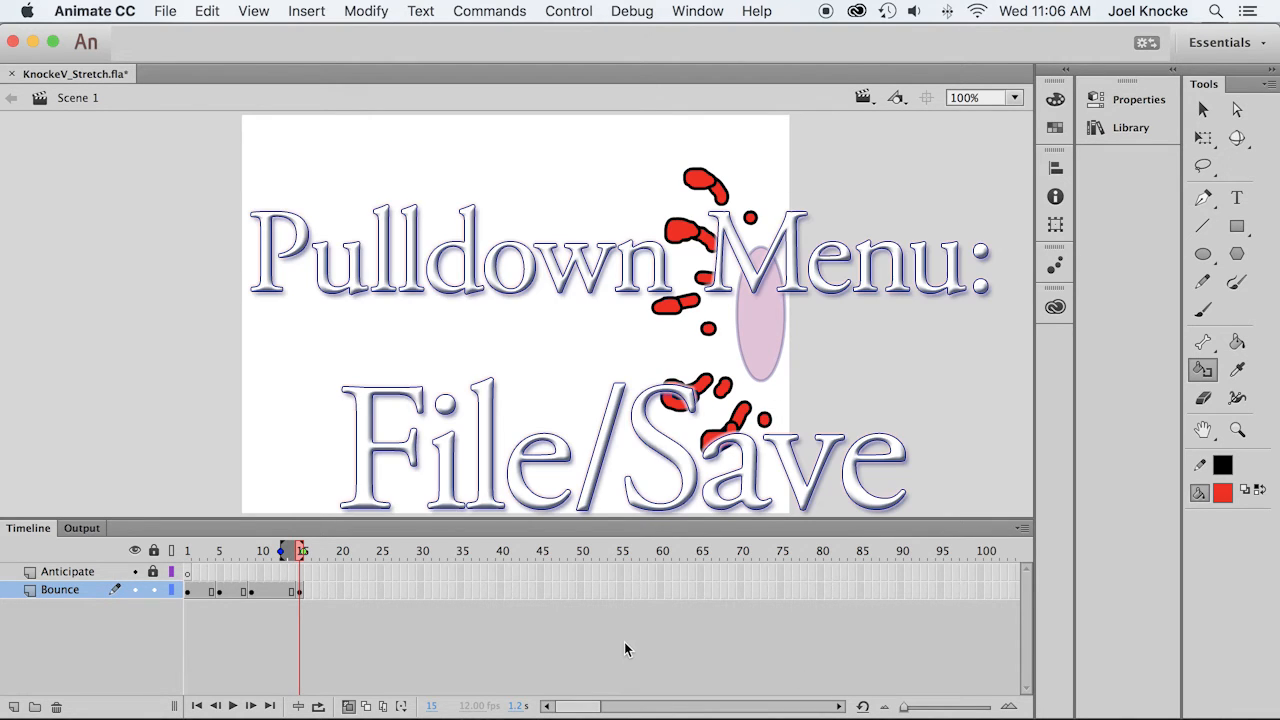
Turn off onion skinning and try to apply Marker Range All.
{"action": "left_click", "coordinate": [347, 706]}
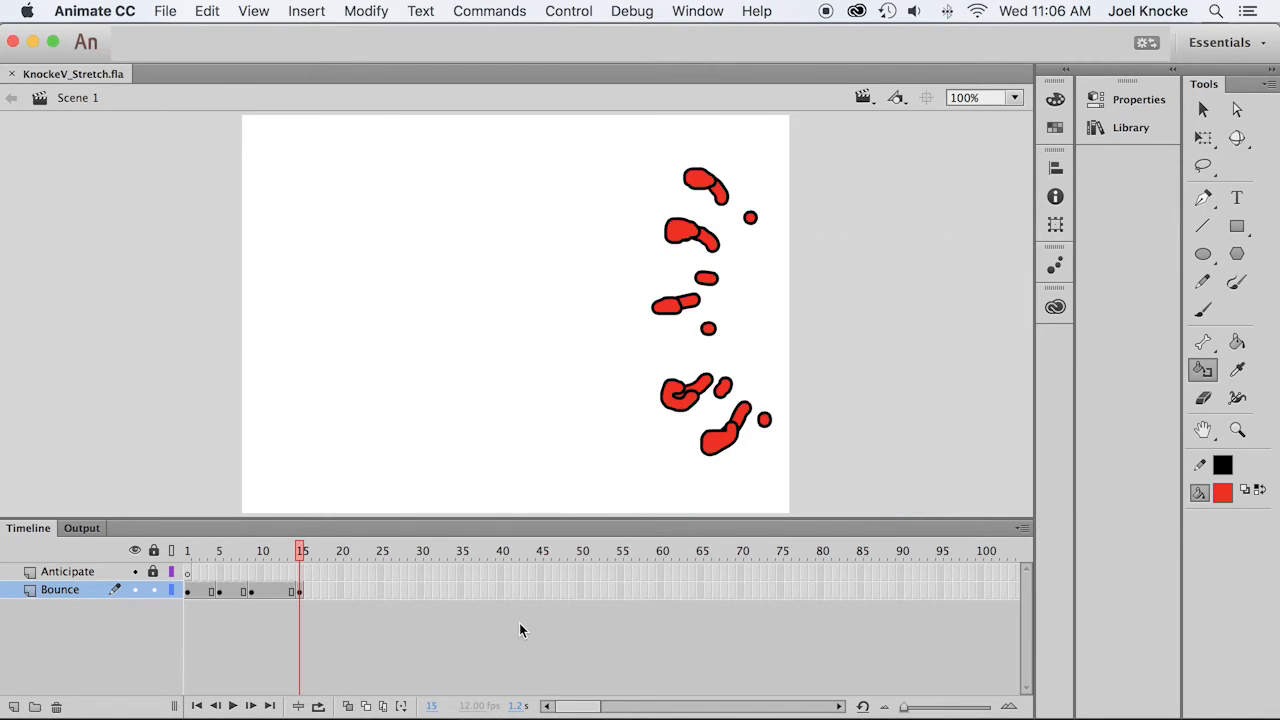
{"action": "left_click", "coordinate": [398, 708]}
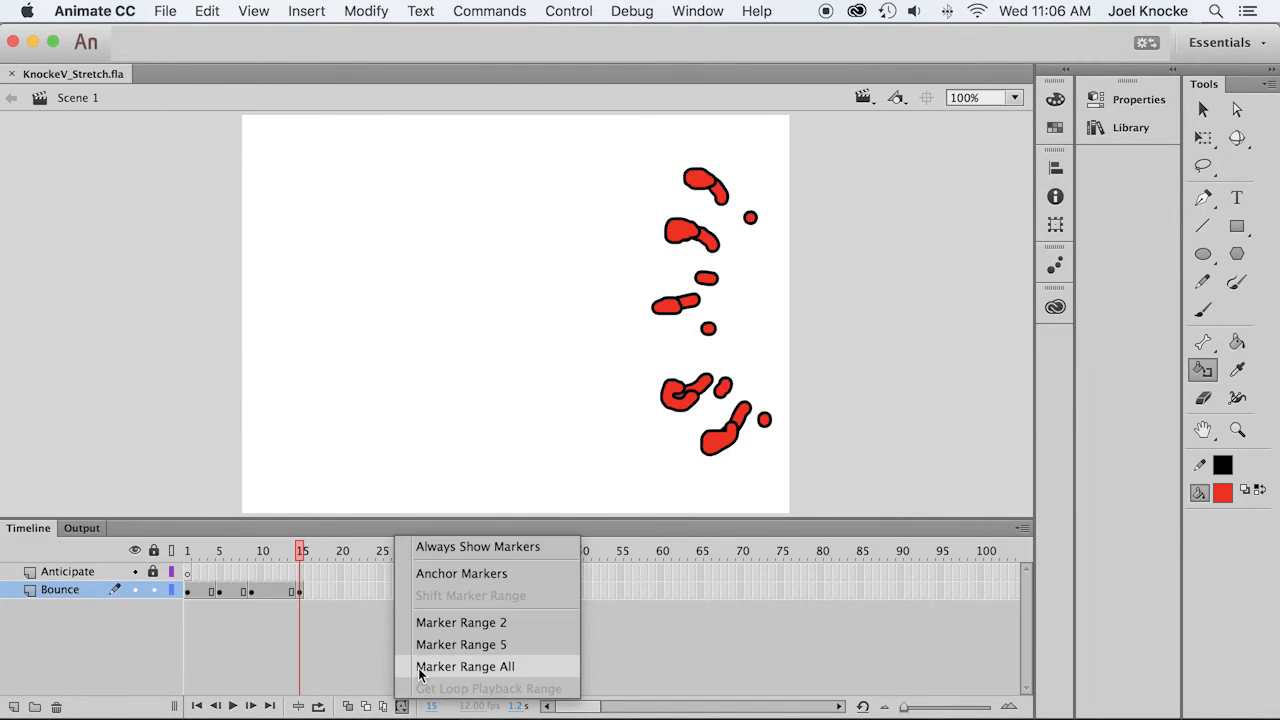
{"action": "left_click", "coordinate": [418, 667]}
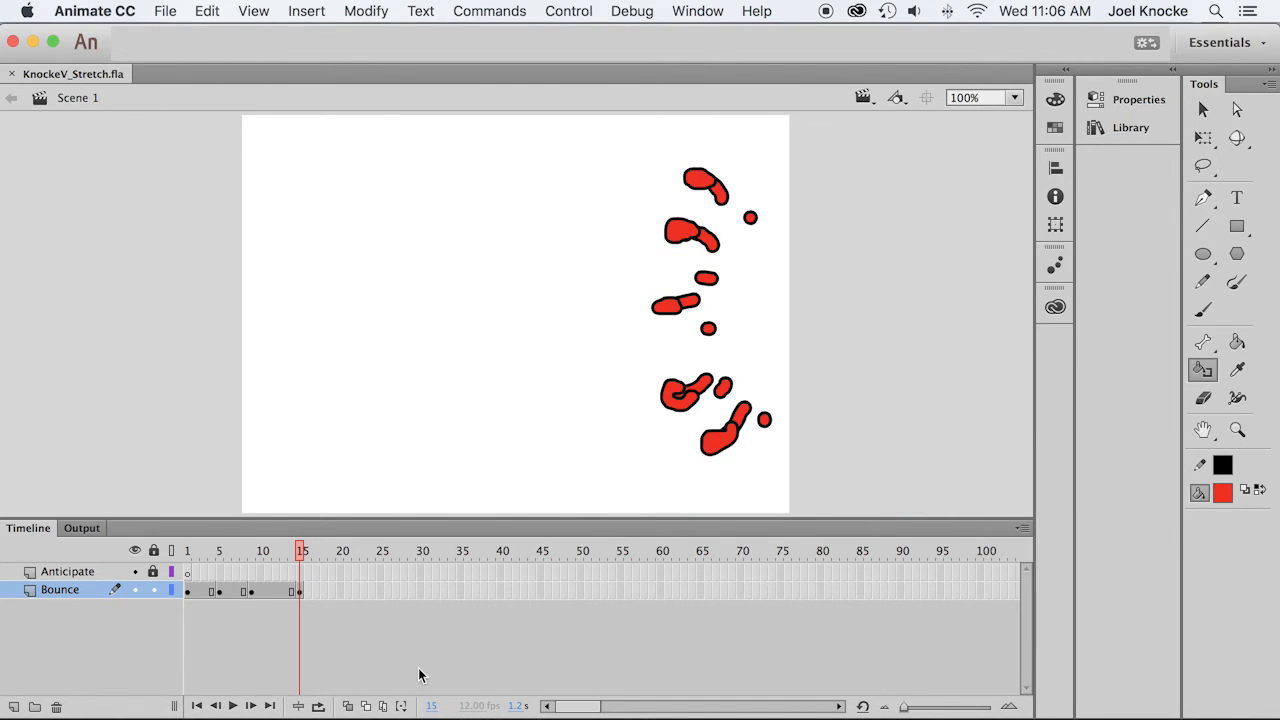
Return to frame 1, enable looping over all frames with Marker Range All, and play the animation.
{"action": "left_click", "coordinate": [197, 706]}
{"action": "left_click", "coordinate": [318, 706]}
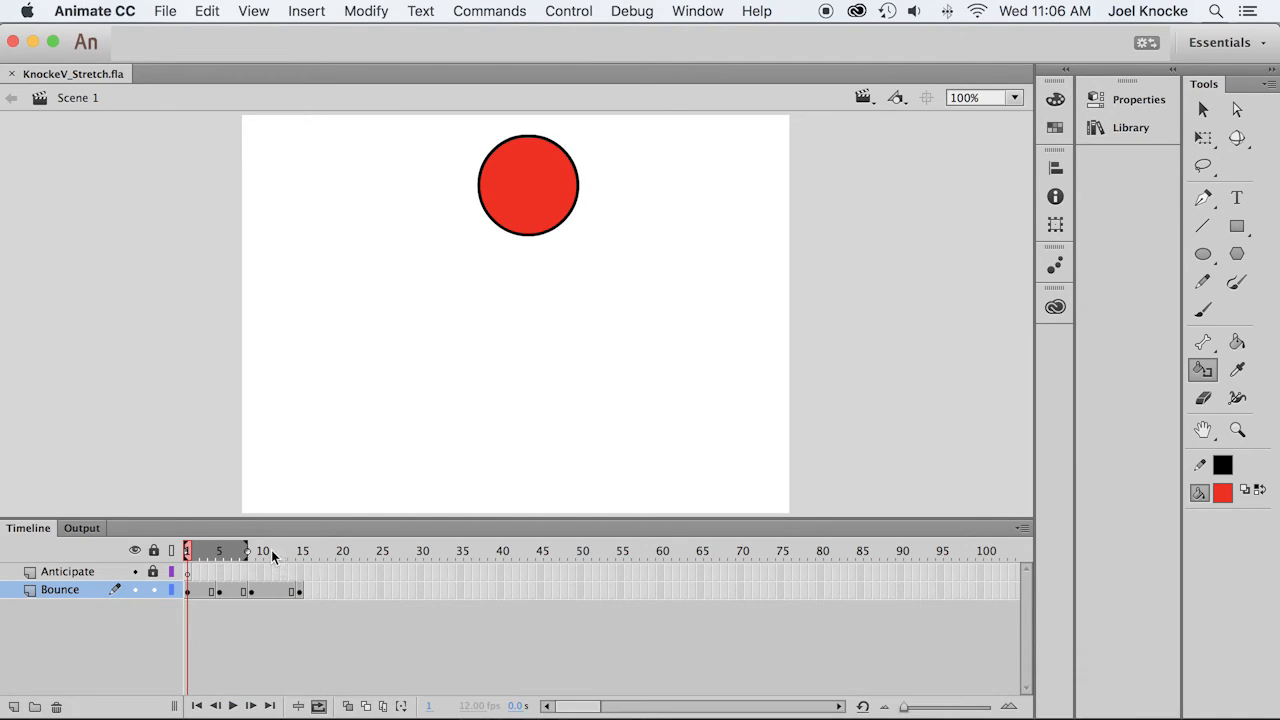
{"action": "left_click", "coordinate": [401, 706]}
{"action": "left_click", "coordinate": [417, 667]}
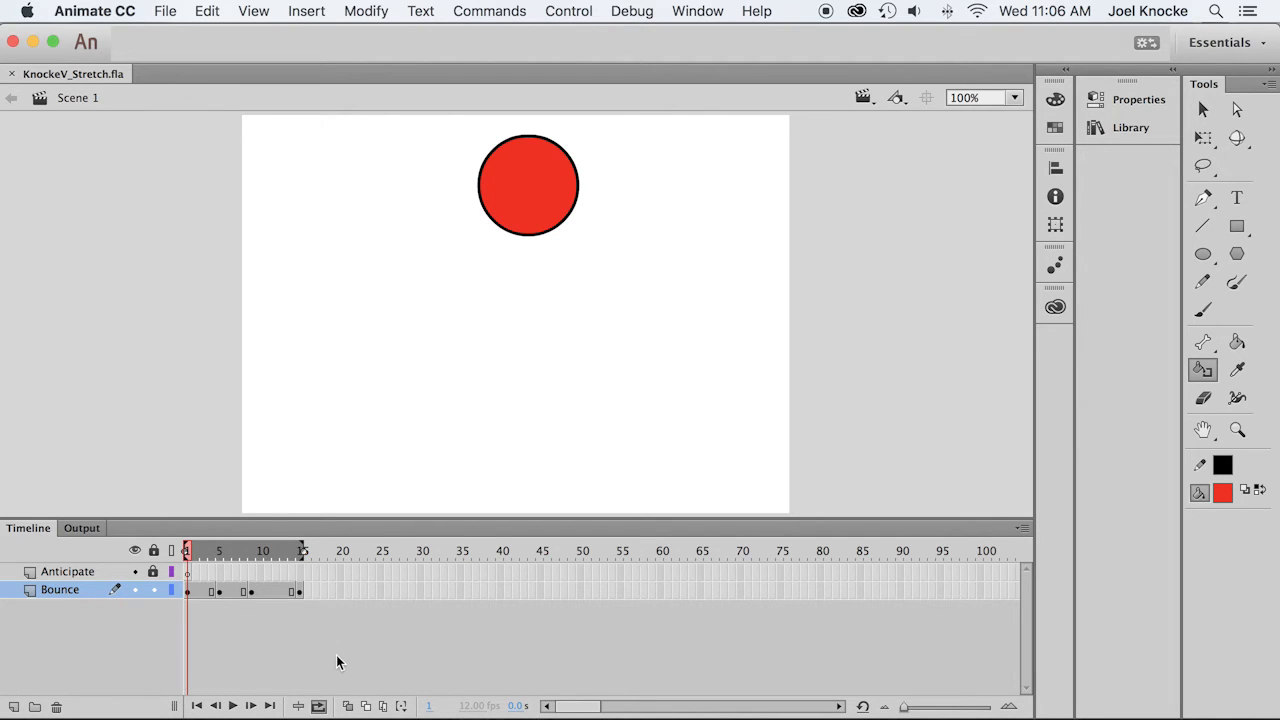
{"action": "left_click", "coordinate": [233, 706]}
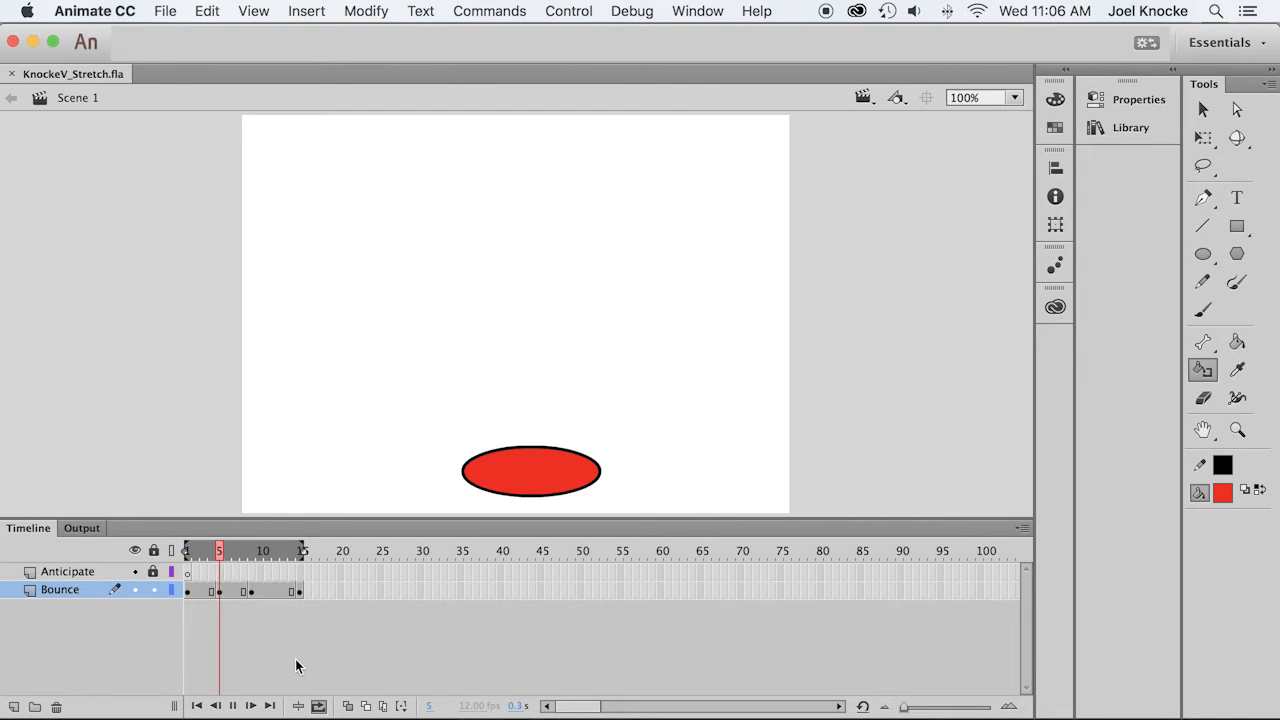
Stop the looping playback and return to frame 1 with nothing selected on the stage.
{"action": "left_click", "coordinate": [214, 706]}
{"action": "left_click", "coordinate": [197, 706]}
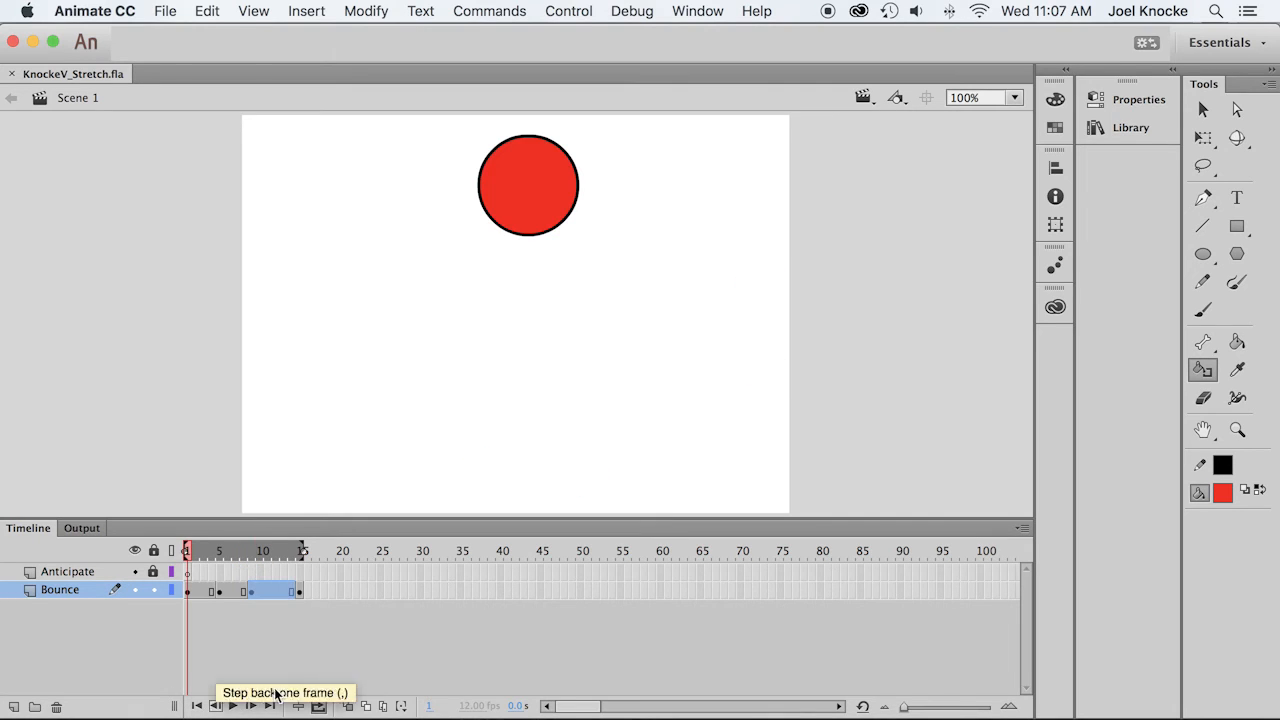
{"action": "left_click", "coordinate": [316, 657]}
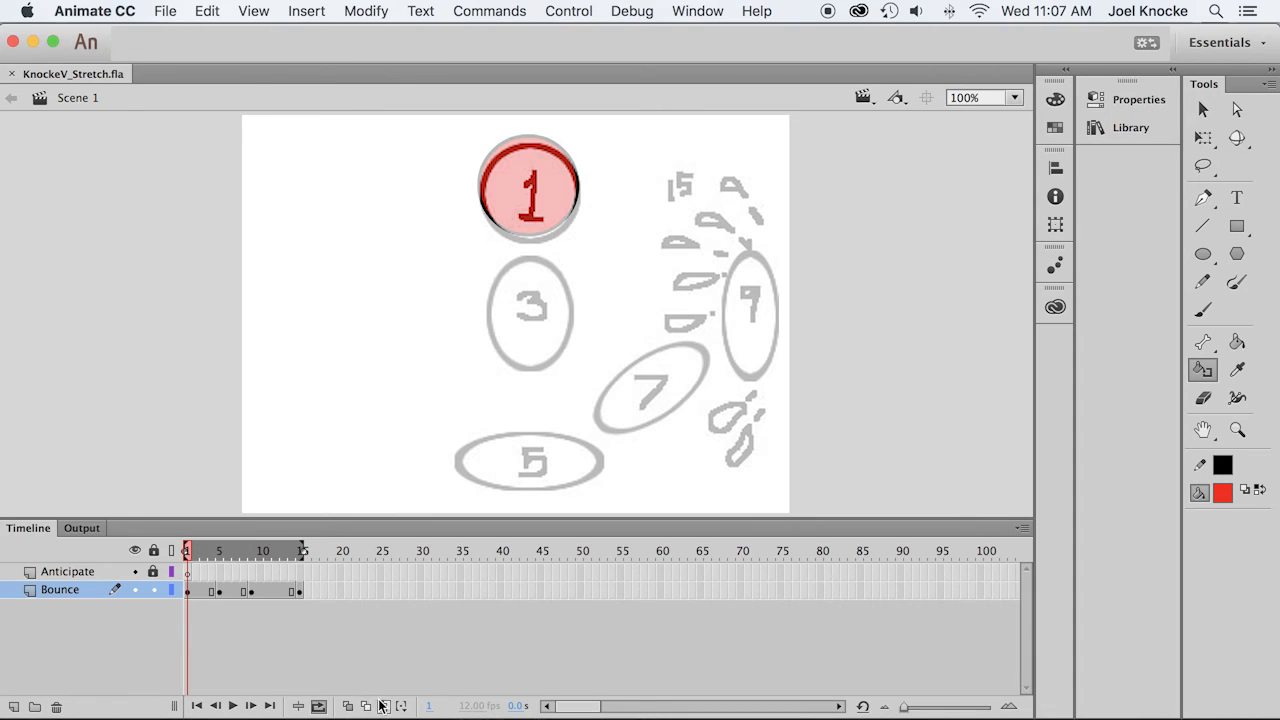
Turn on onion skinning and set its span to Marker Range 5.
{"action": "left_click", "coordinate": [350, 706]}
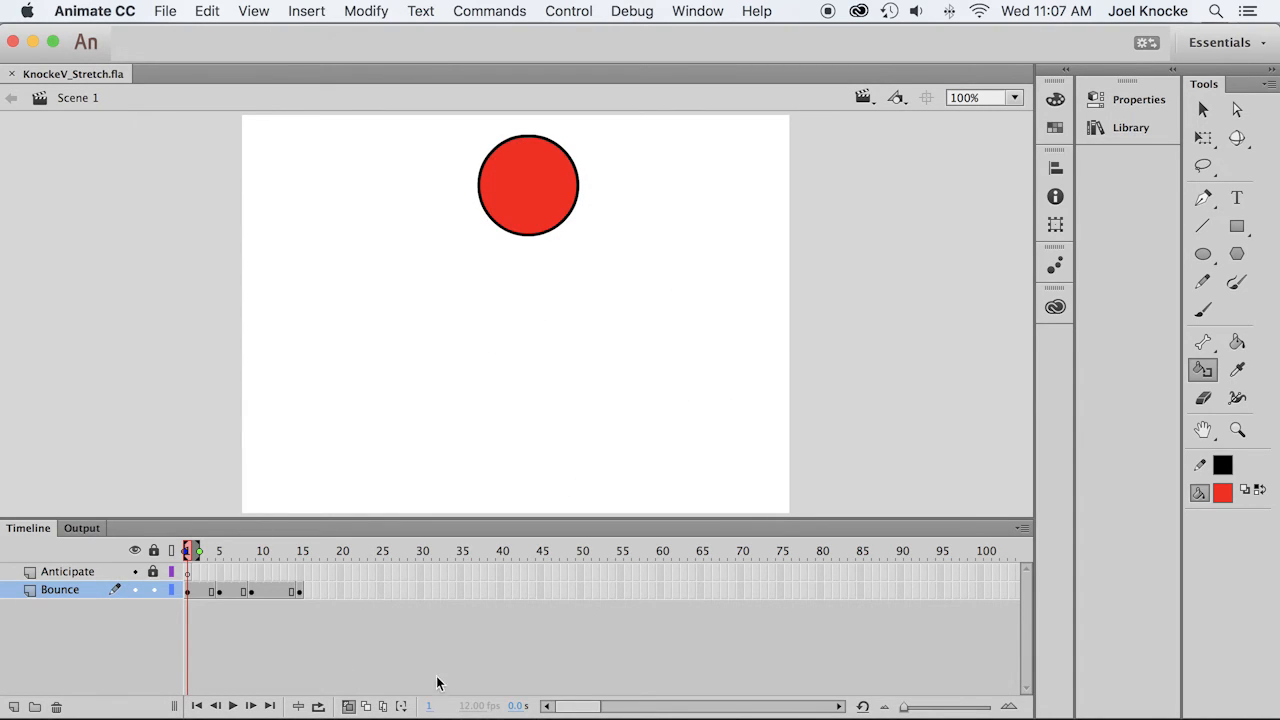
{"action": "left_click", "coordinate": [399, 707]}
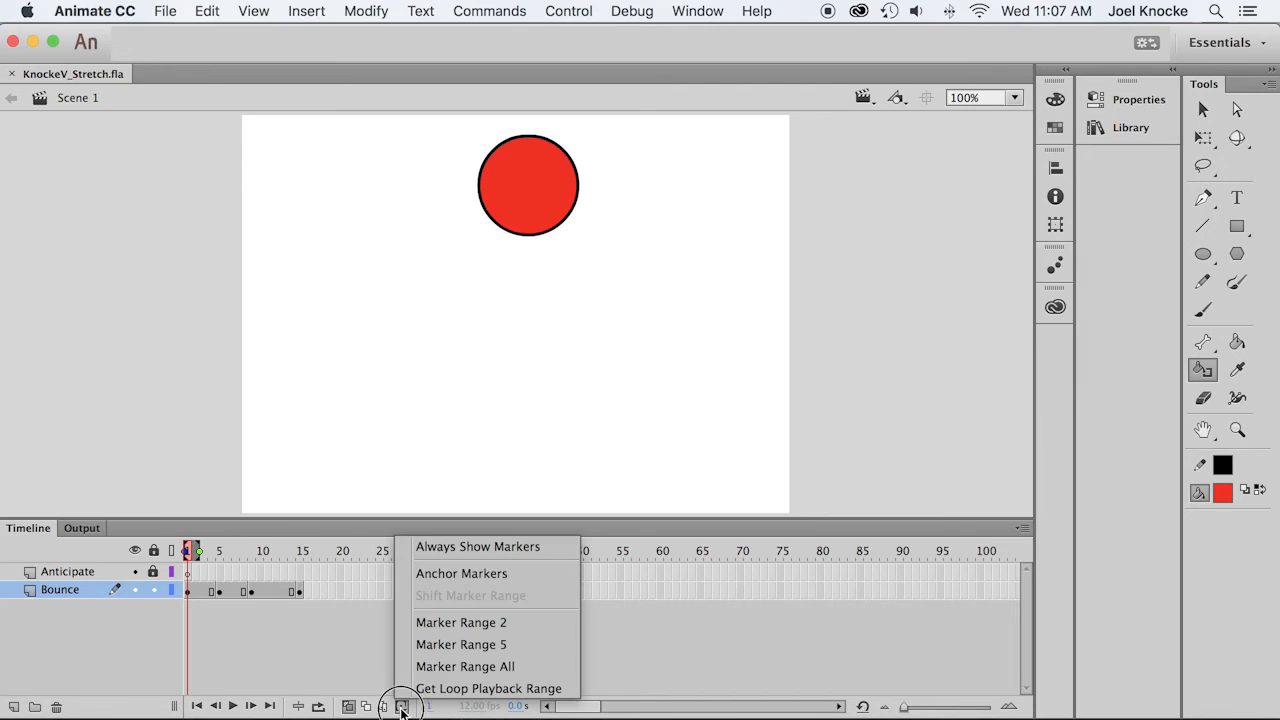
{"action": "left_click", "coordinate": [428, 644]}
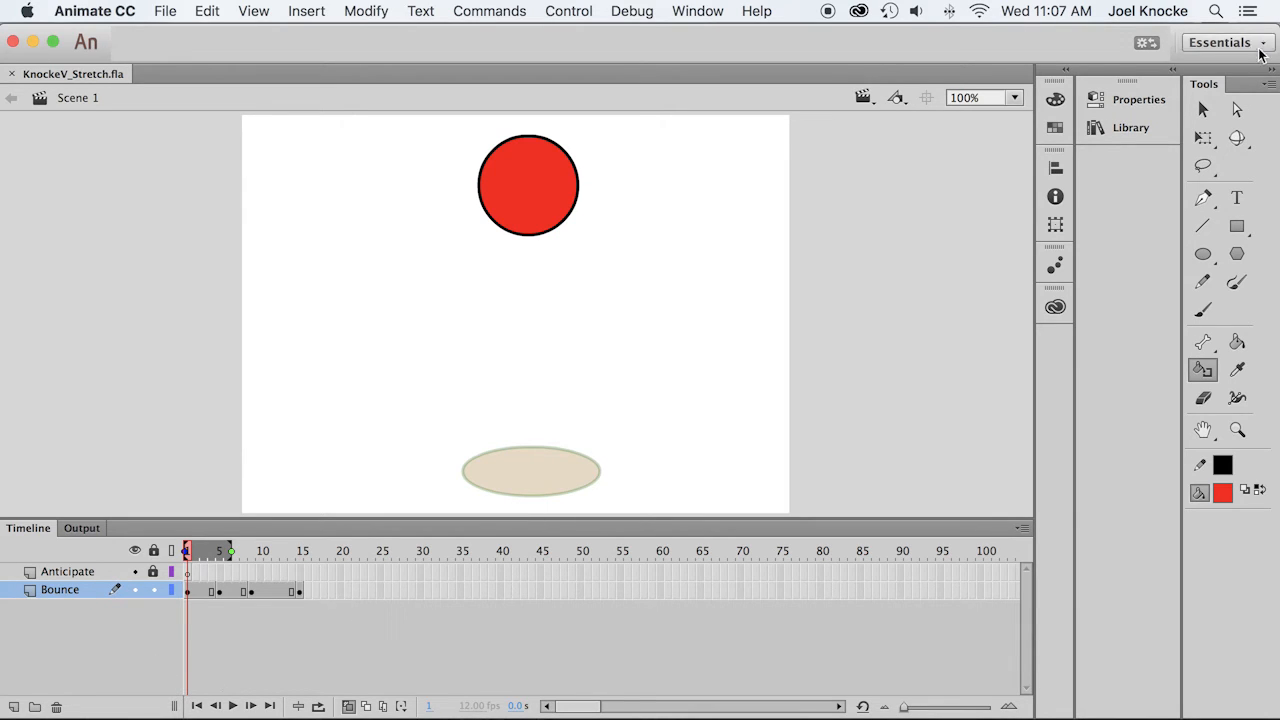
Insert a blank keyframe at frame 3 of the Bounce layer and draw a tall red oval with a black outline near the 3 guide.
{"action": "left_click", "coordinate": [1202, 256]}
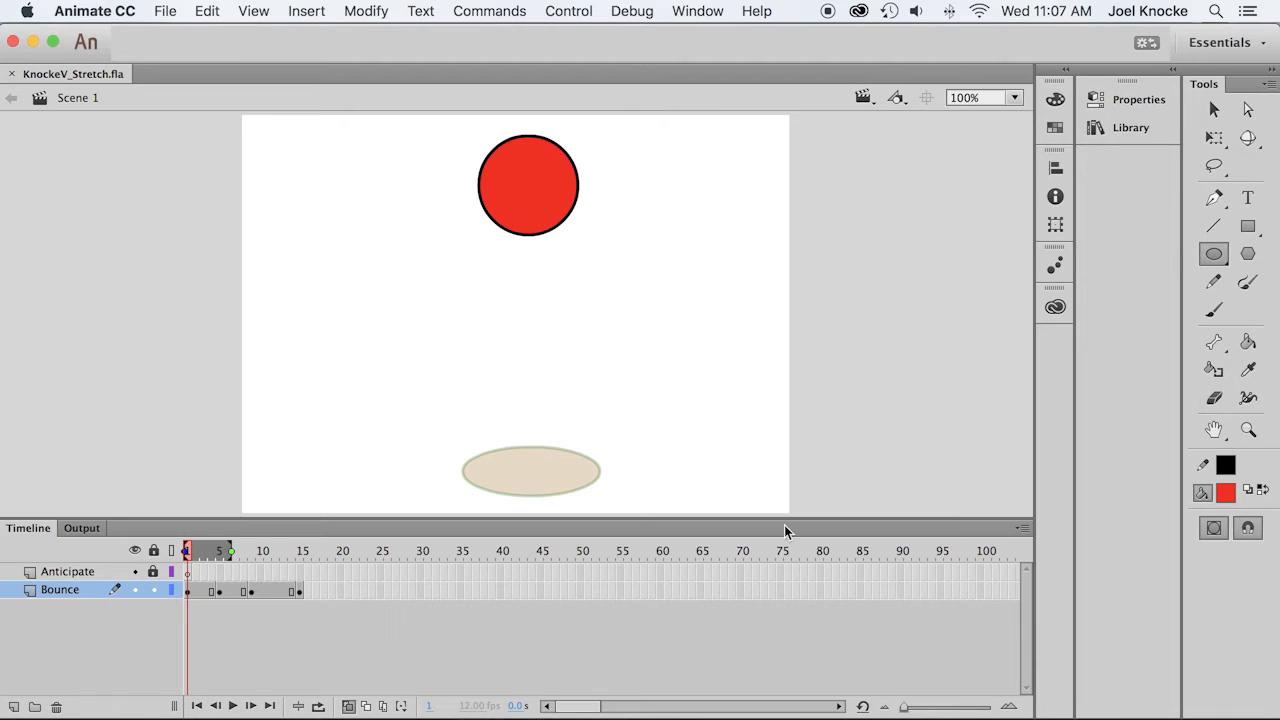
{"action": "left_click", "coordinate": [202, 592]}
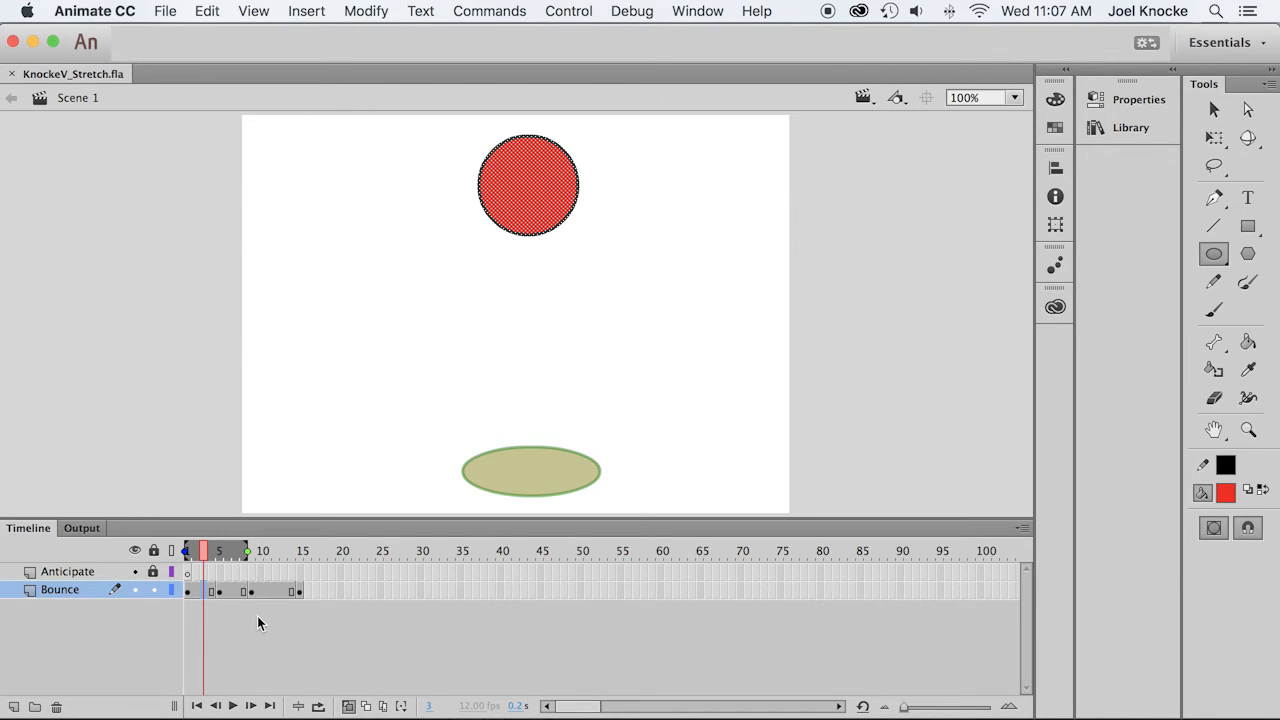
{"action": "key", "text": "F7"}
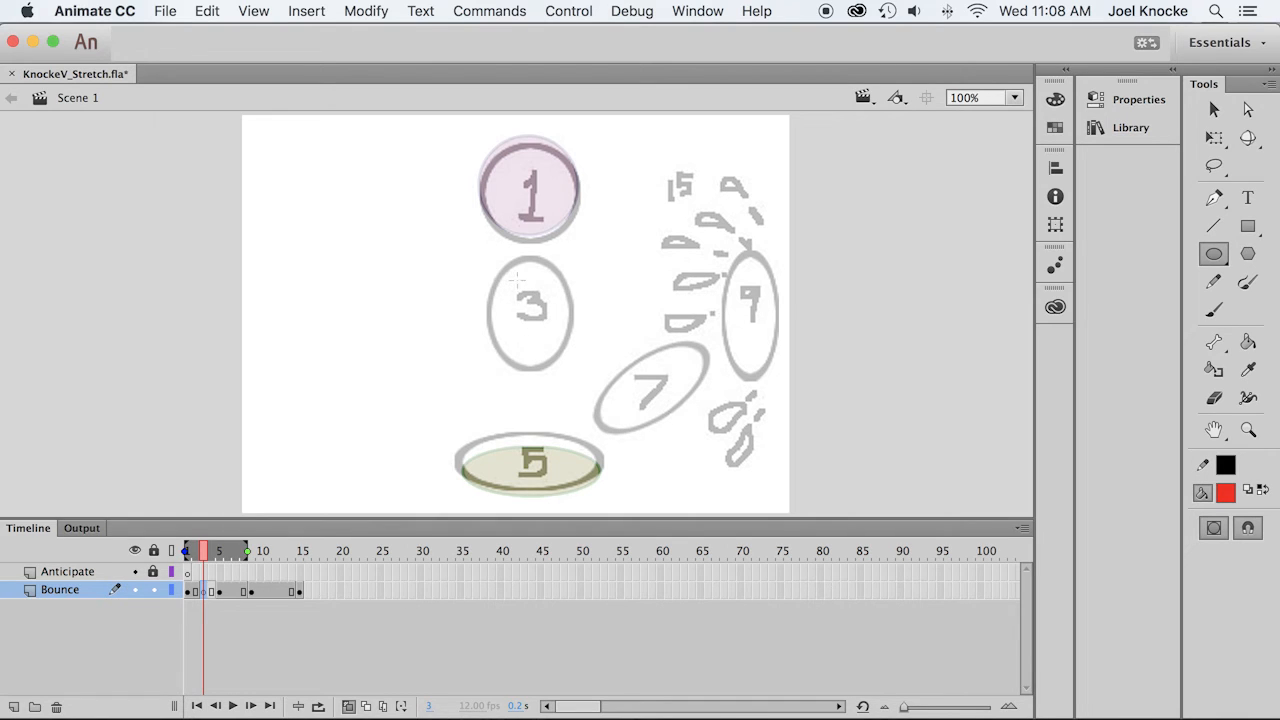
{"action": "left_click_drag", "start_coordinate": [527, 278], "coordinate": [468, 389]}
{"action": "left_click", "coordinate": [205, 591]}
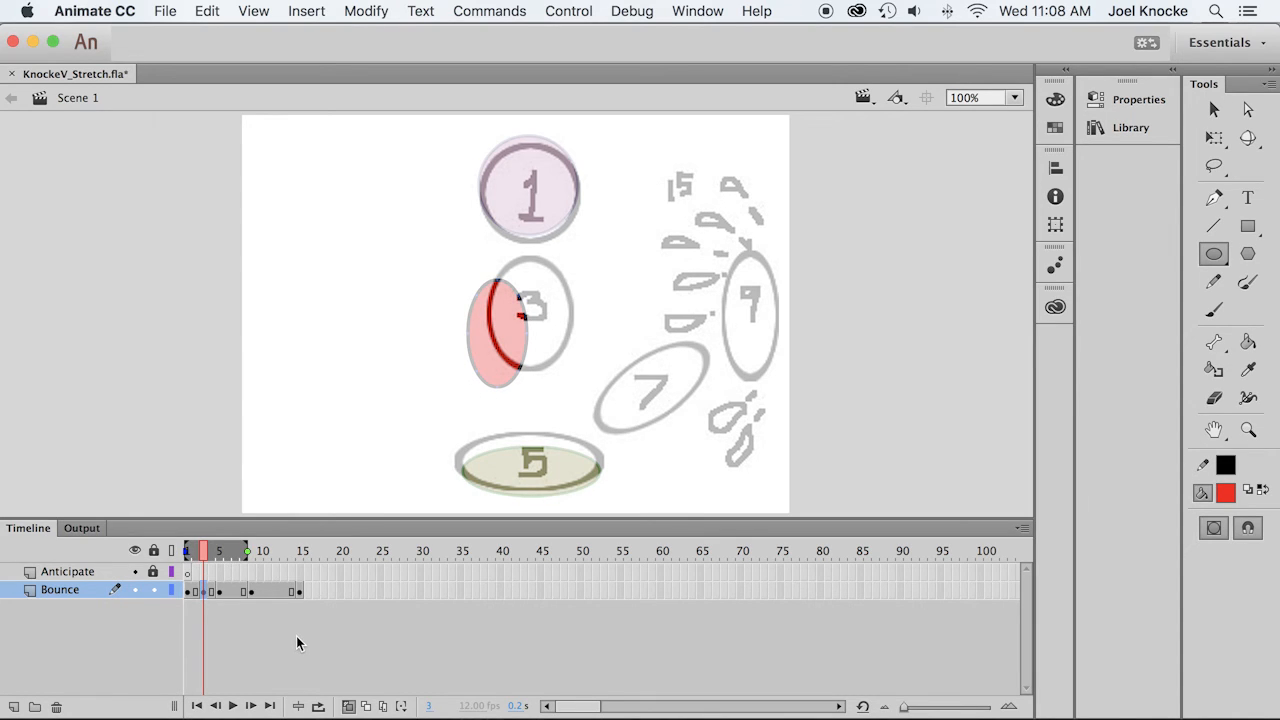
Nudge the frame 3 oval horizontally until it is centred between the ball above and the squashed ball below.
{"action": "key", "text": "Right"}
{"action": "key", "text": "Right"}
{"action": "key", "text": "Right"}
{"action": "key", "text": "Right"}
{"action": "key", "text": "Right"}
{"action": "key", "text": "Right"}
{"action": "key", "text": "Right"}
{"action": "key", "text": "Right"}
{"action": "key", "text": "Right"}
{"action": "key", "text": "Right"}
{"action": "key", "text": "Right"}
{"action": "key", "text": "Right"}
{"action": "key", "text": "Right"}
{"action": "key", "text": "Right"}
{"action": "key", "text": "Right"}
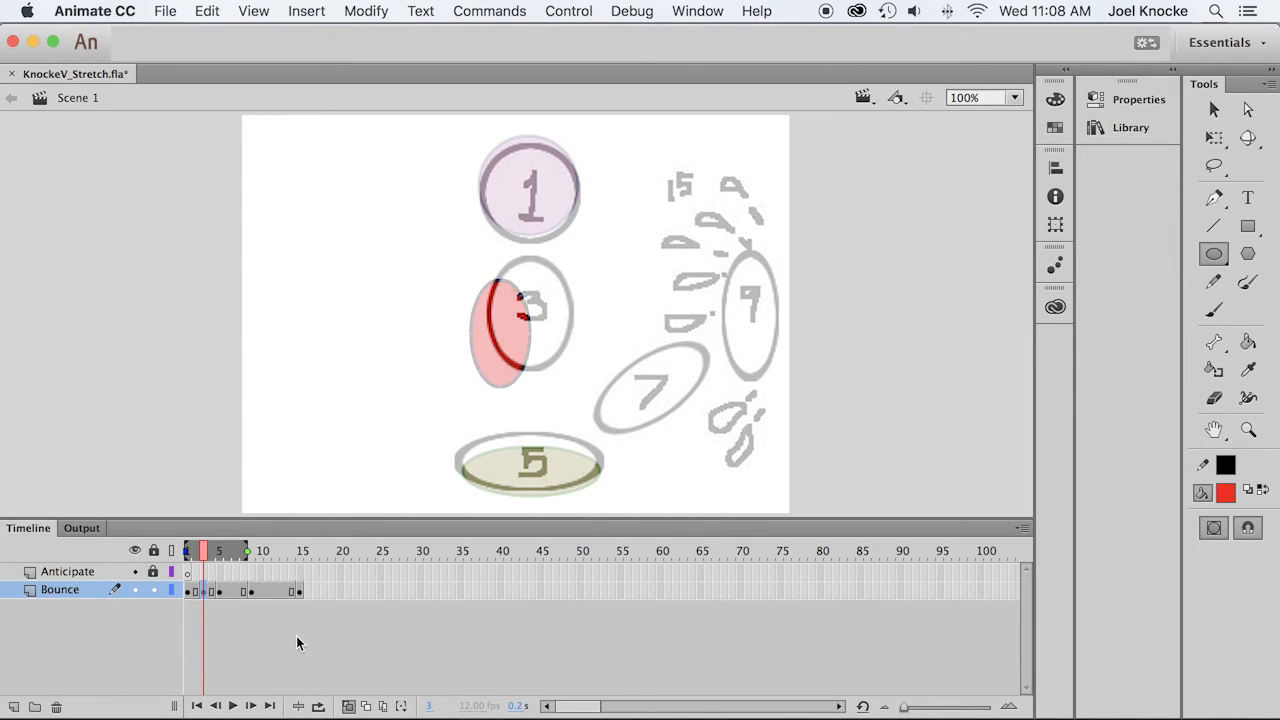
{"action": "key", "text": "shift+Right"}
{"action": "key", "text": "shift+Right"}
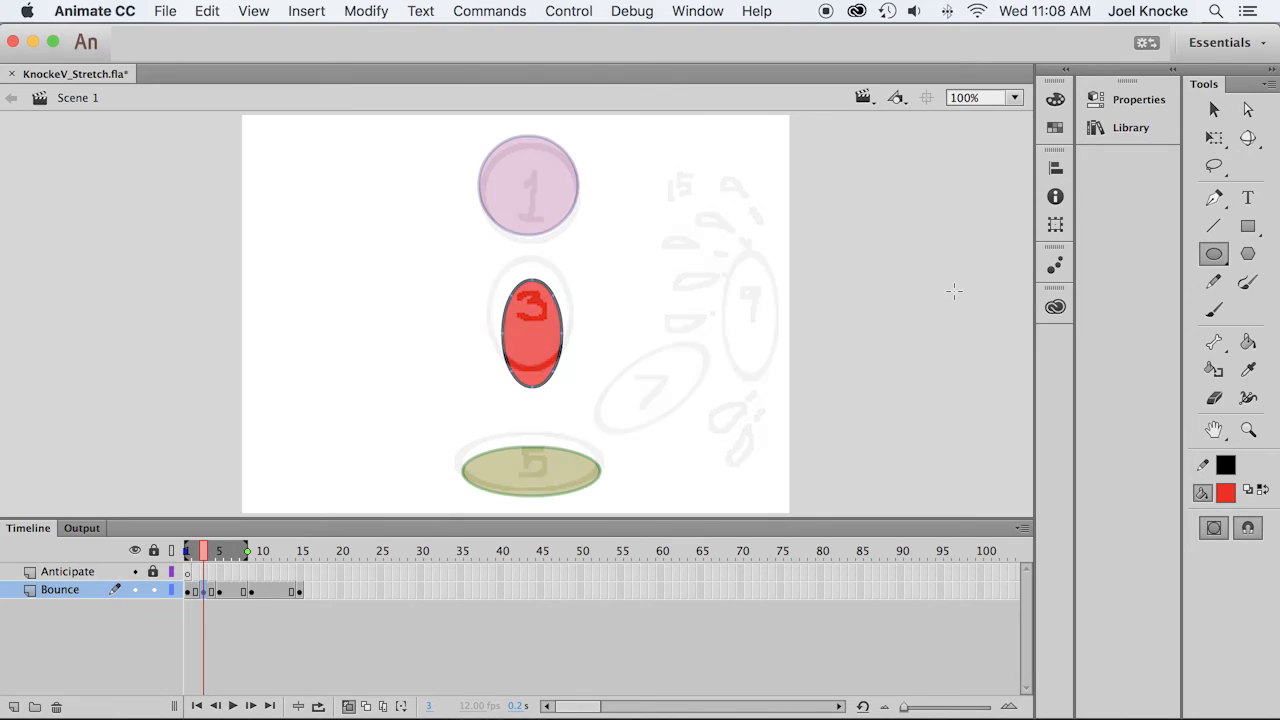
Stretch the frame 3 oval slightly taller about its centre with Free Transform, then deselect it.
{"action": "left_click", "coordinate": [1213, 139]}
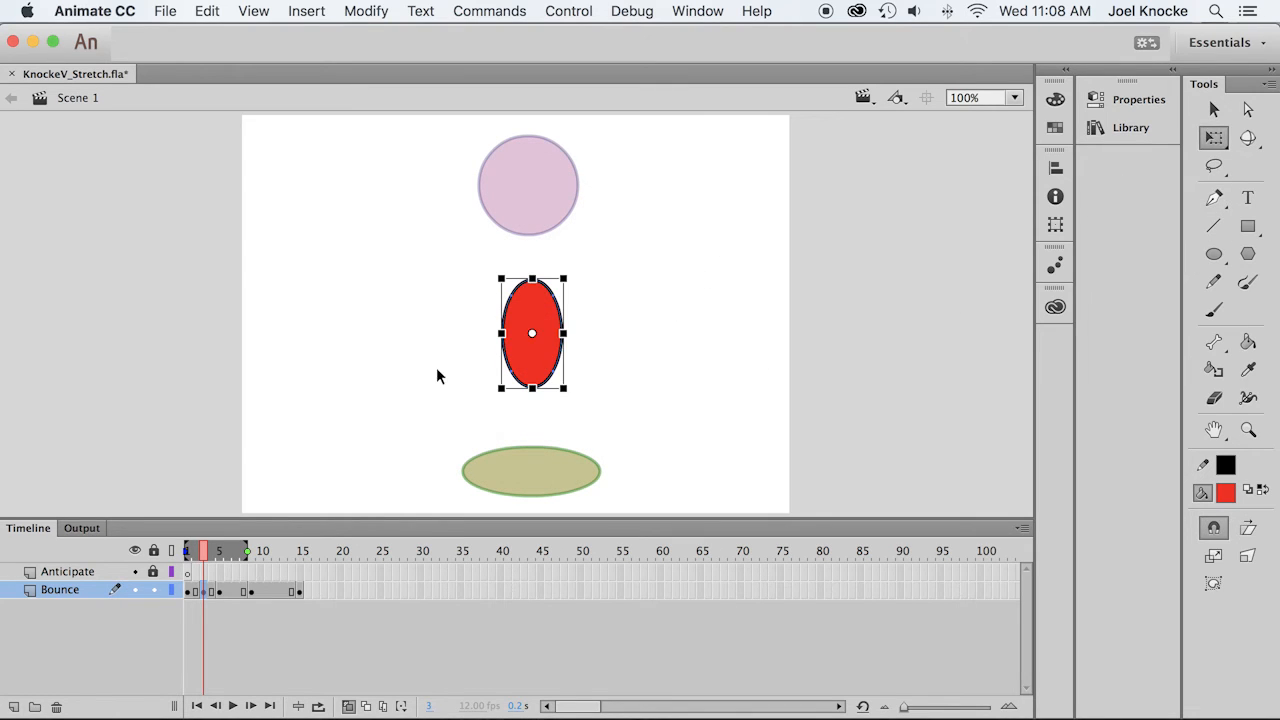
{"action": "mouse_move", "coordinate": [532, 277]}
{"action": "left_mouse_down"}
{"action": "mouse_move", "coordinate": [532, 240]}
{"action": "mouse_move", "coordinate": [532, 270]}
{"action": "left_mouse_up"}
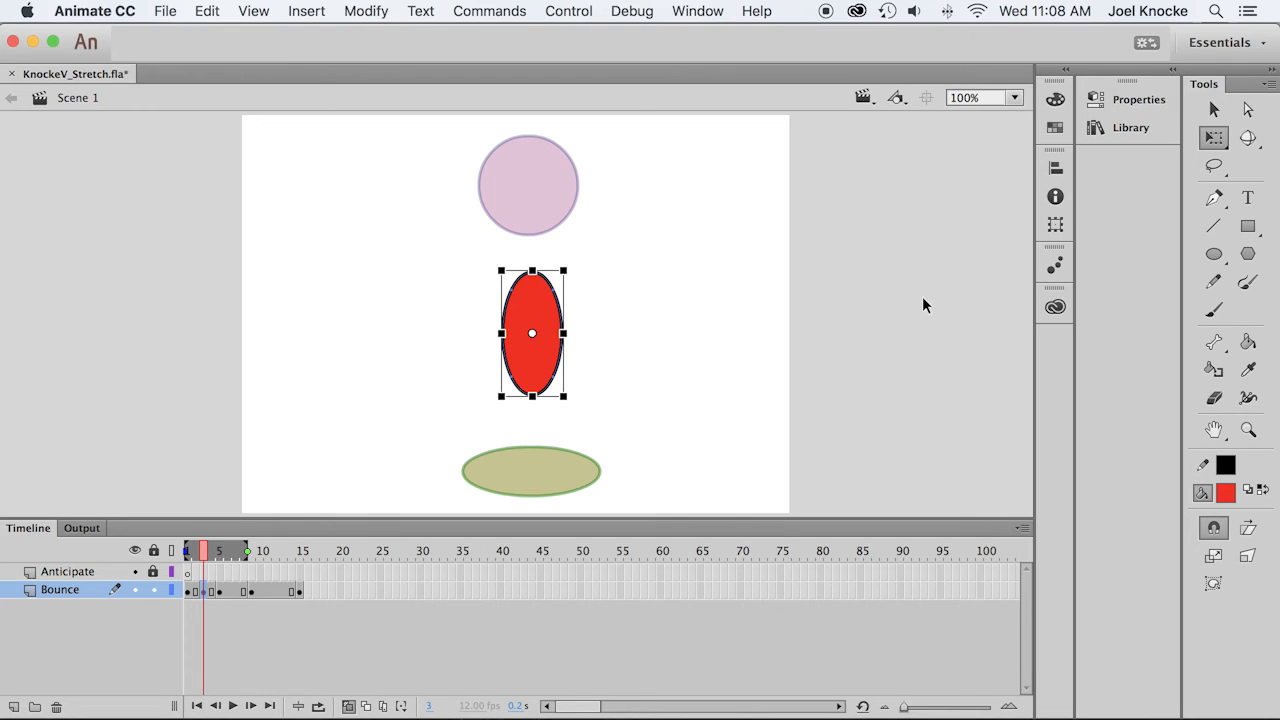
{"action": "left_click", "coordinate": [302, 645]}
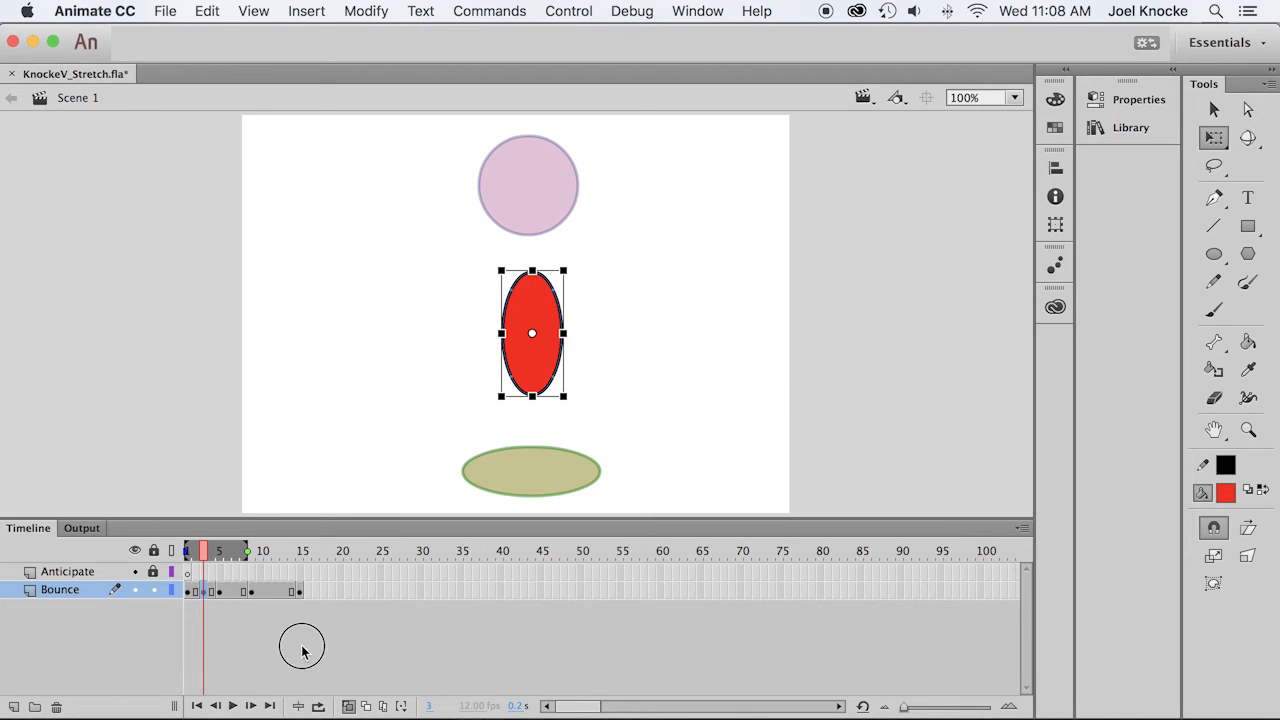
Insert a blank keyframe at frame 7 of the Bounce layer and draw a wide red oval near the 7 guide.
{"action": "left_click", "coordinate": [1216, 254]}
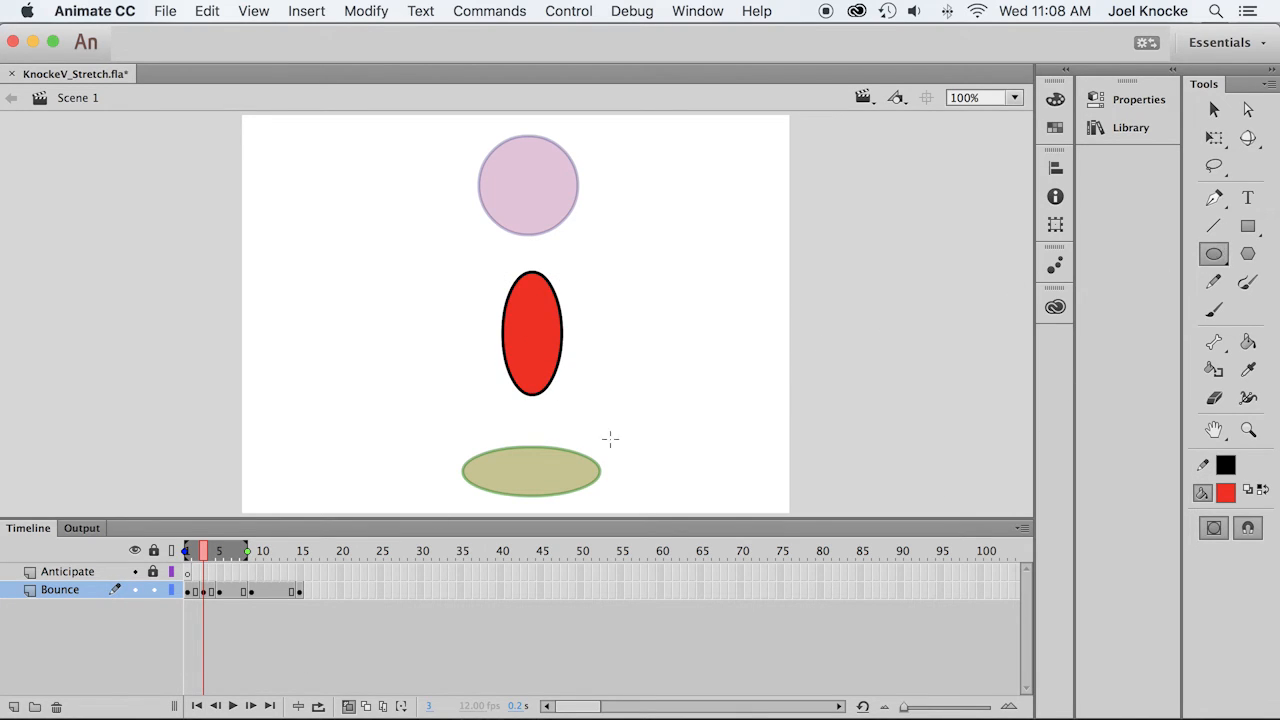
{"action": "left_click", "coordinate": [235, 593]}
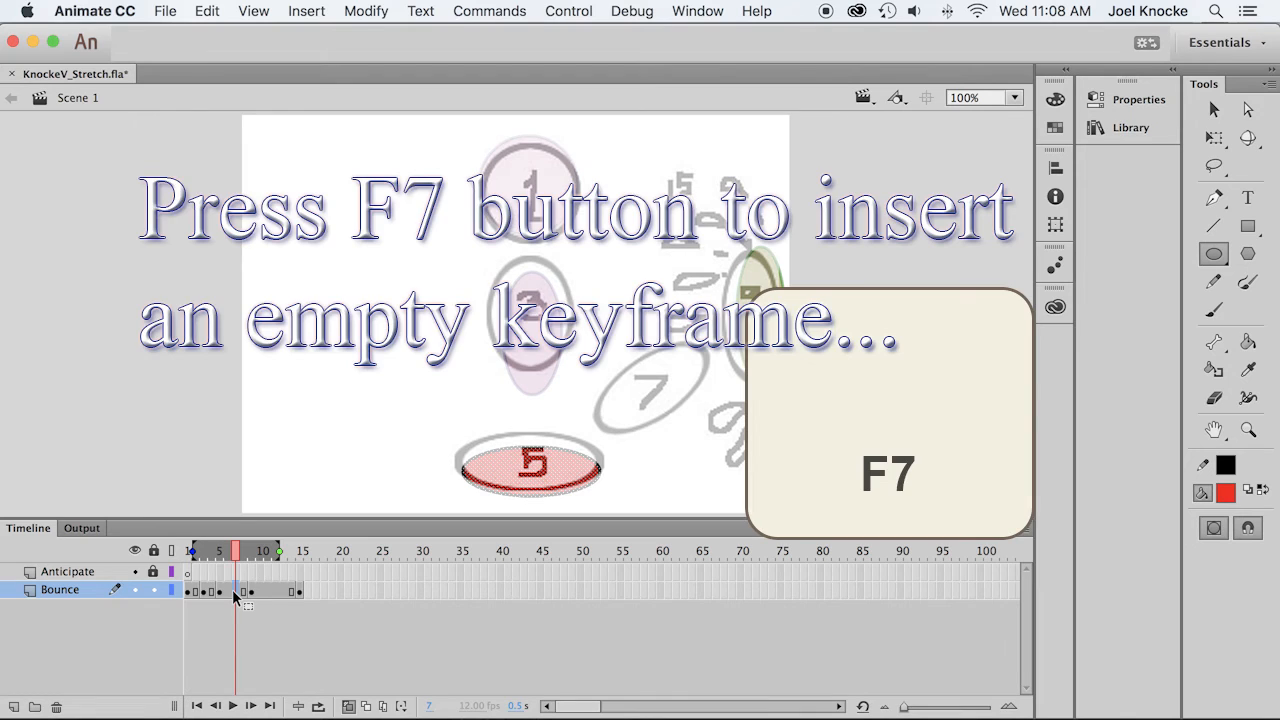
{"action": "key", "text": "F7"}
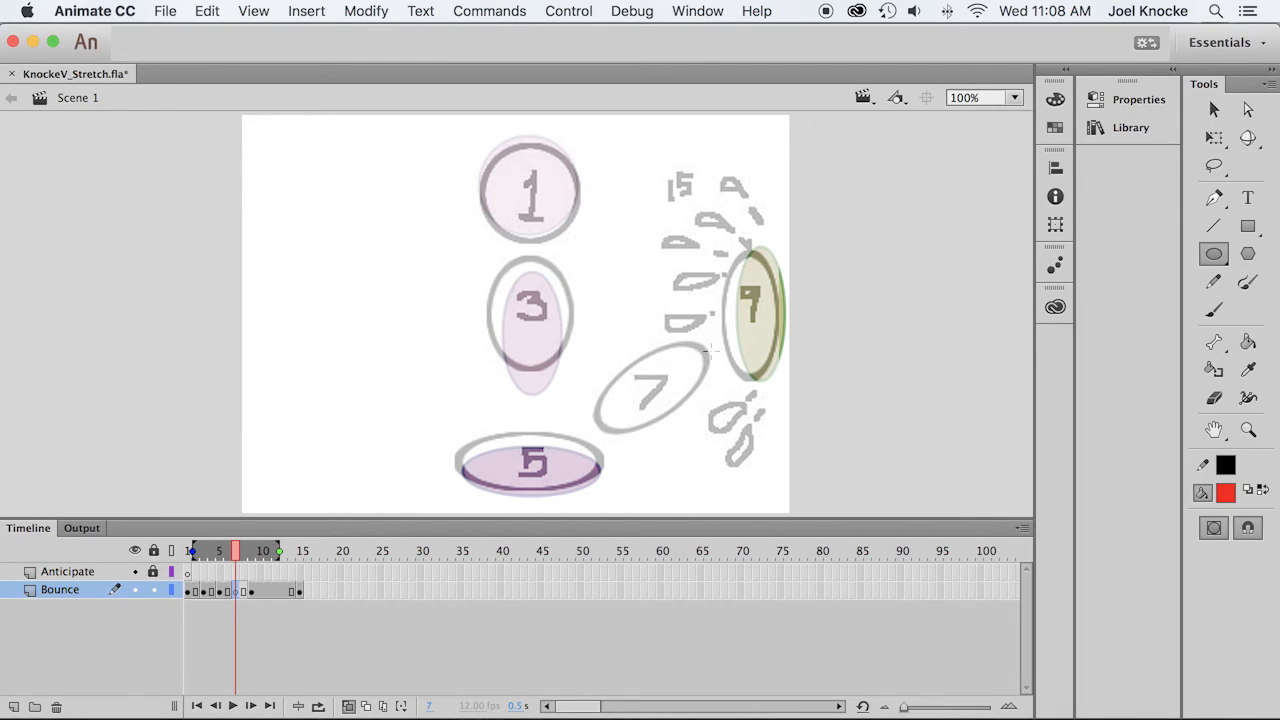
{"action": "mouse_move", "coordinate": [713, 318]}
{"action": "left_mouse_down"}
{"action": "mouse_move", "coordinate": [625, 345]}
{"action": "mouse_move", "coordinate": [605, 383]}
{"action": "left_mouse_up"}
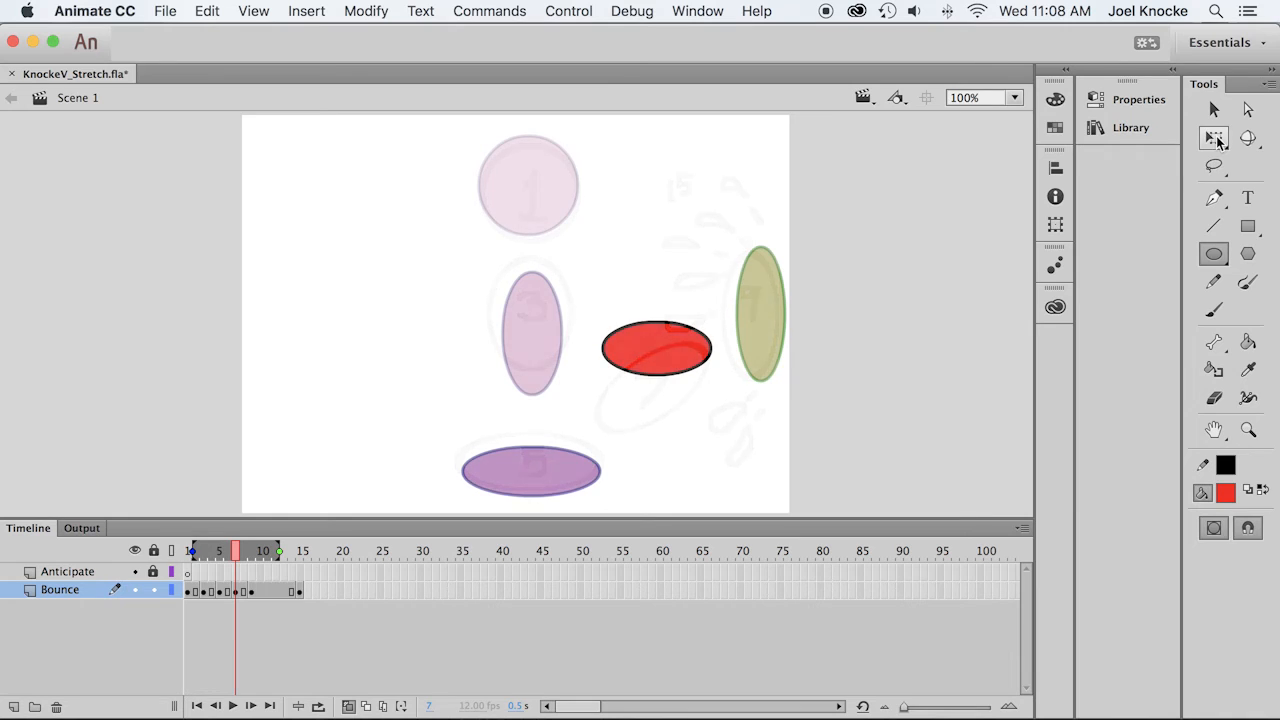
Tilt the frame 7 oval up toward the wall-side pose with Free Transform, adjust its shape and place it over the 7 guide.
{"action": "left_click", "coordinate": [1218, 142]}
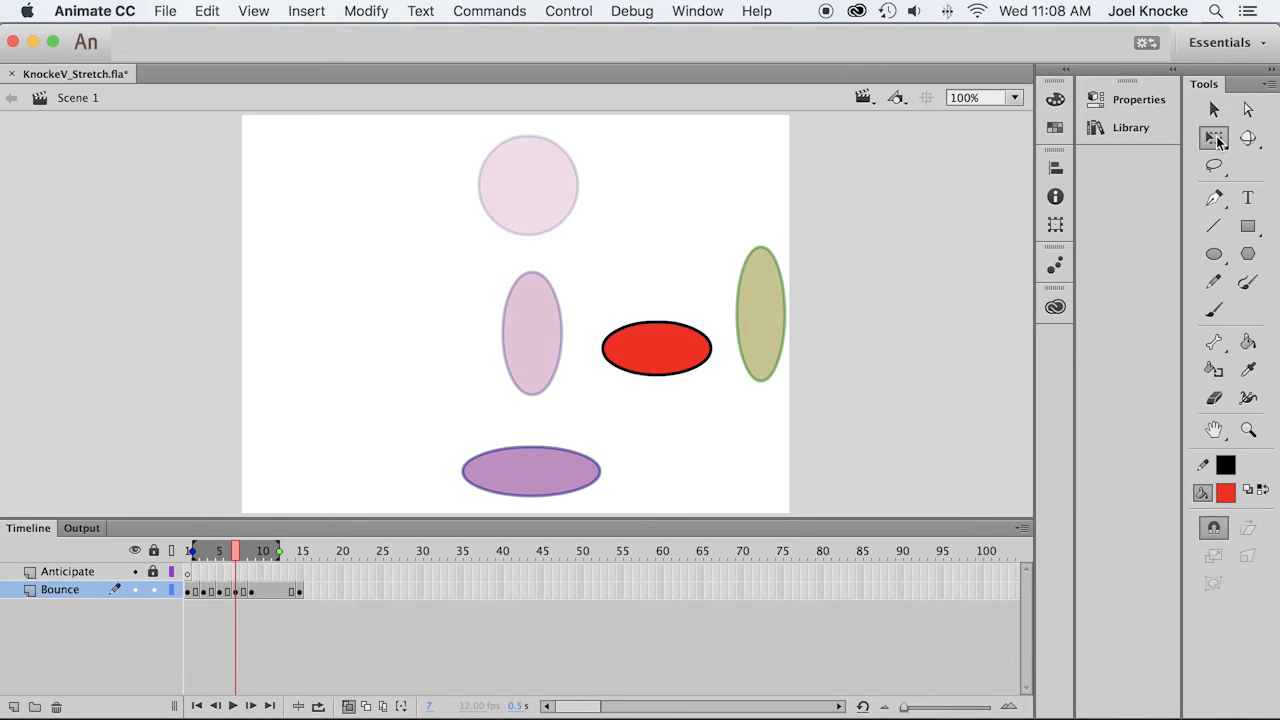
{"action": "left_click", "coordinate": [236, 593]}
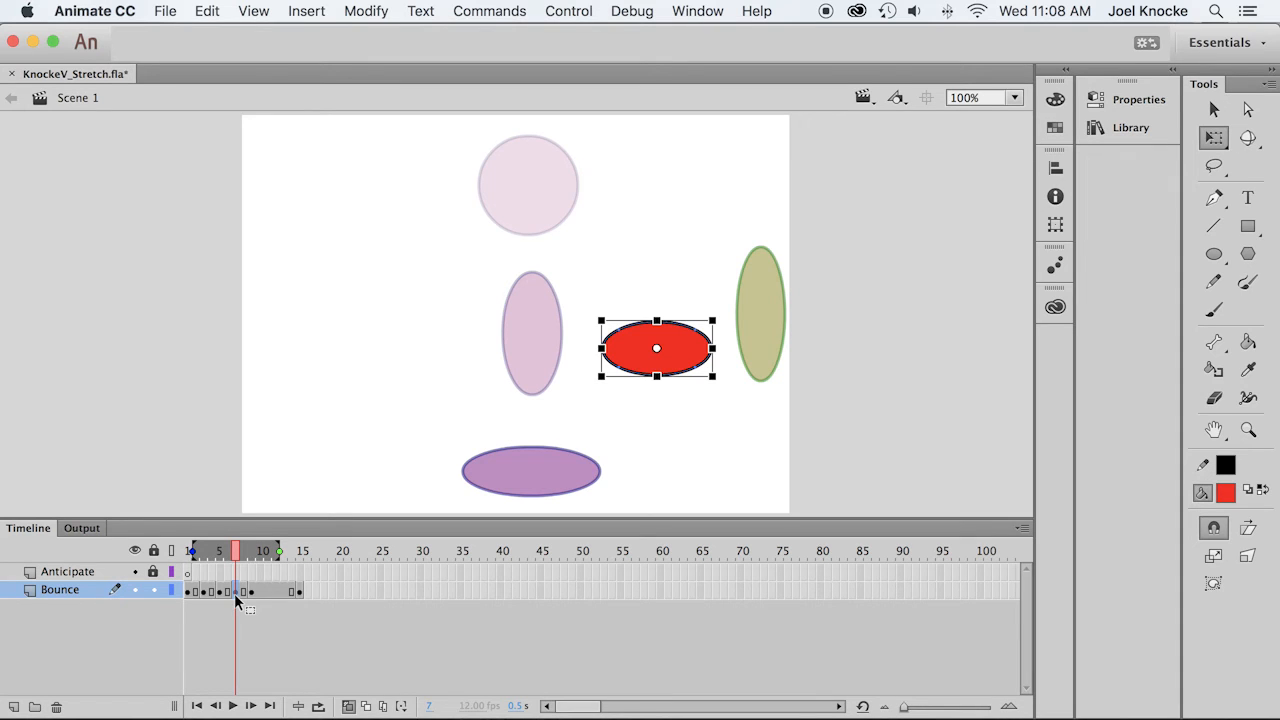
{"action": "left_click_drag", "start_coordinate": [718, 314], "coordinate": [698, 295]}
{"action": "left_click_drag", "start_coordinate": [680, 343], "coordinate": [680, 368]}
{"action": "left_click_drag", "start_coordinate": [610, 405], "coordinate": [600, 408]}
{"action": "left_click_drag", "start_coordinate": [645, 351], "coordinate": [641, 347]}
{"action": "left_click_drag", "start_coordinate": [598, 405], "coordinate": [601, 407]}
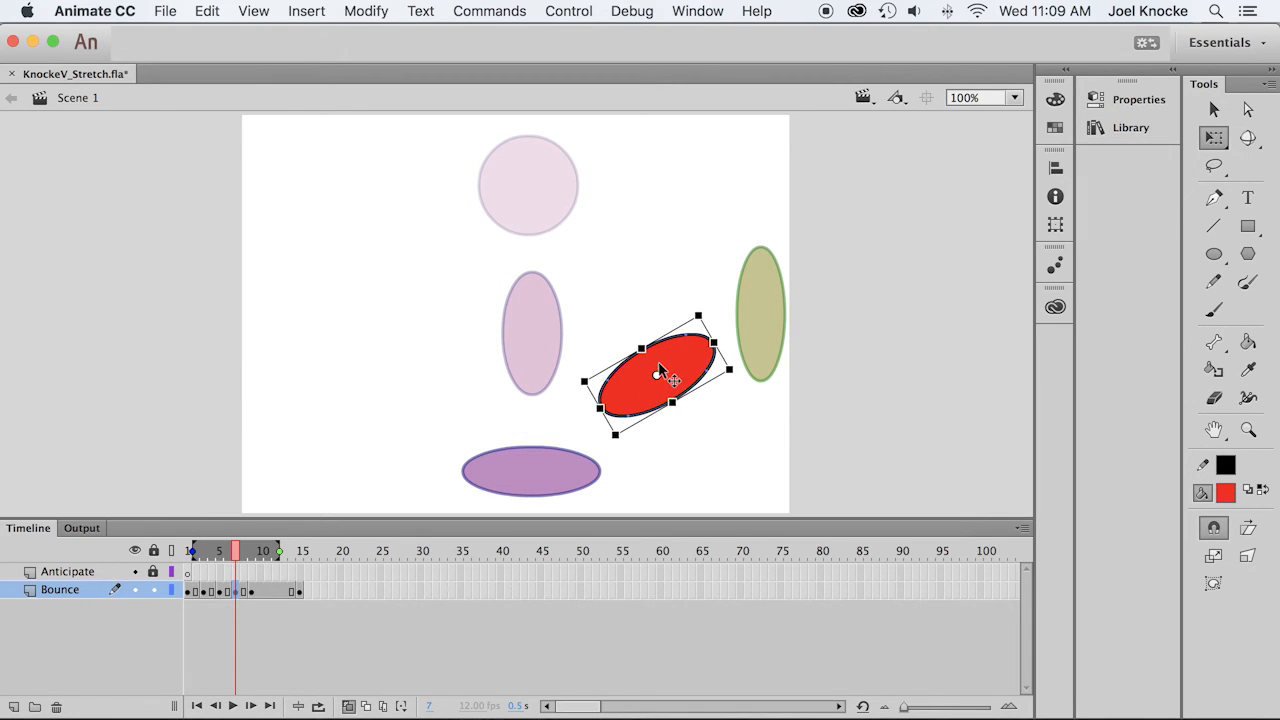
{"action": "left_click_drag", "start_coordinate": [694, 359], "coordinate": [700, 358]}
{"action": "left_click", "coordinate": [398, 640]}
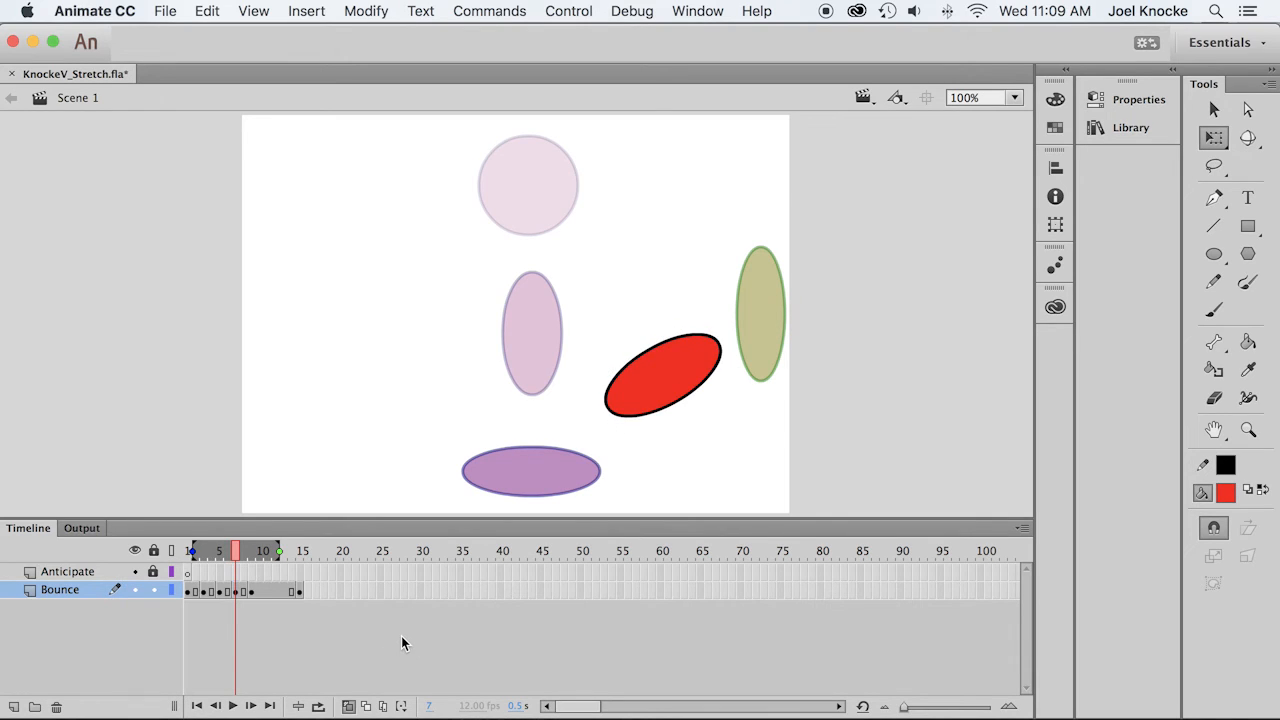
{"action": "left_click_drag", "start_coordinate": [1214, 137], "coordinate": [1097, 136]}
{"action": "scroll", "coordinate": [475, 570], "scroll_direction": "right", "scroll_amount": 5}
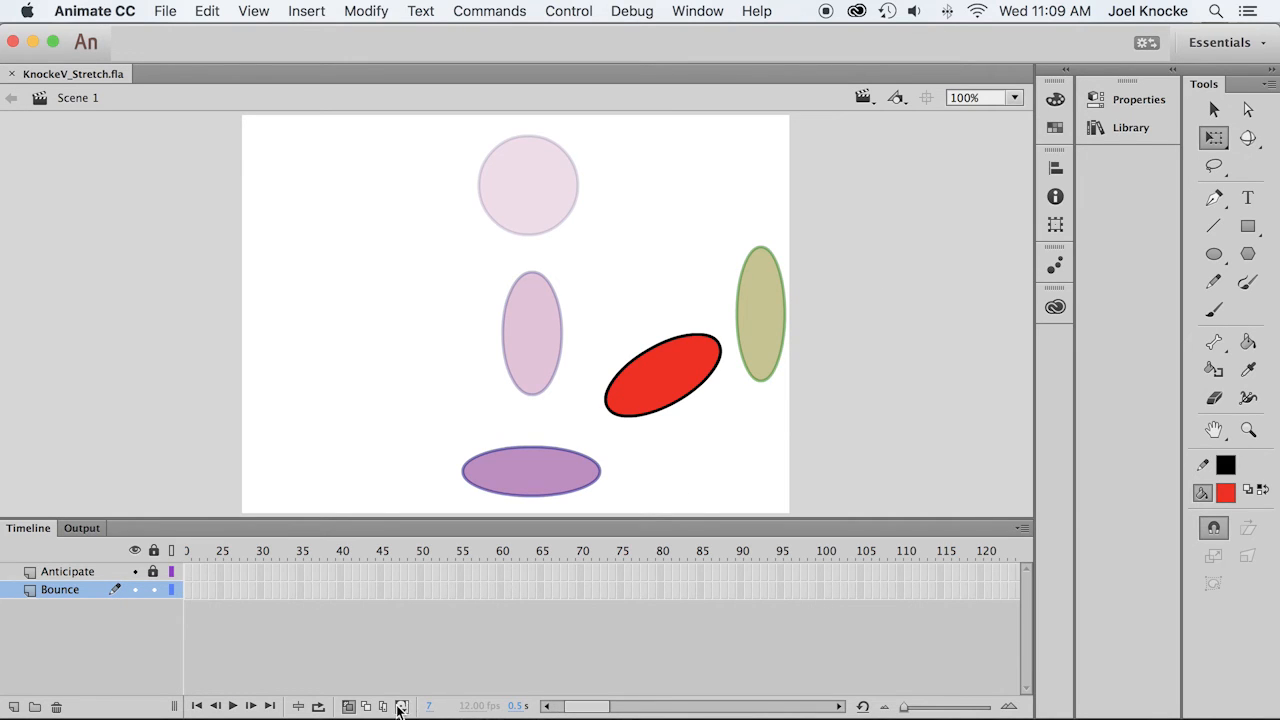
{"action": "scroll", "coordinate": [426, 640], "scroll_direction": "left", "scroll_amount": 5}
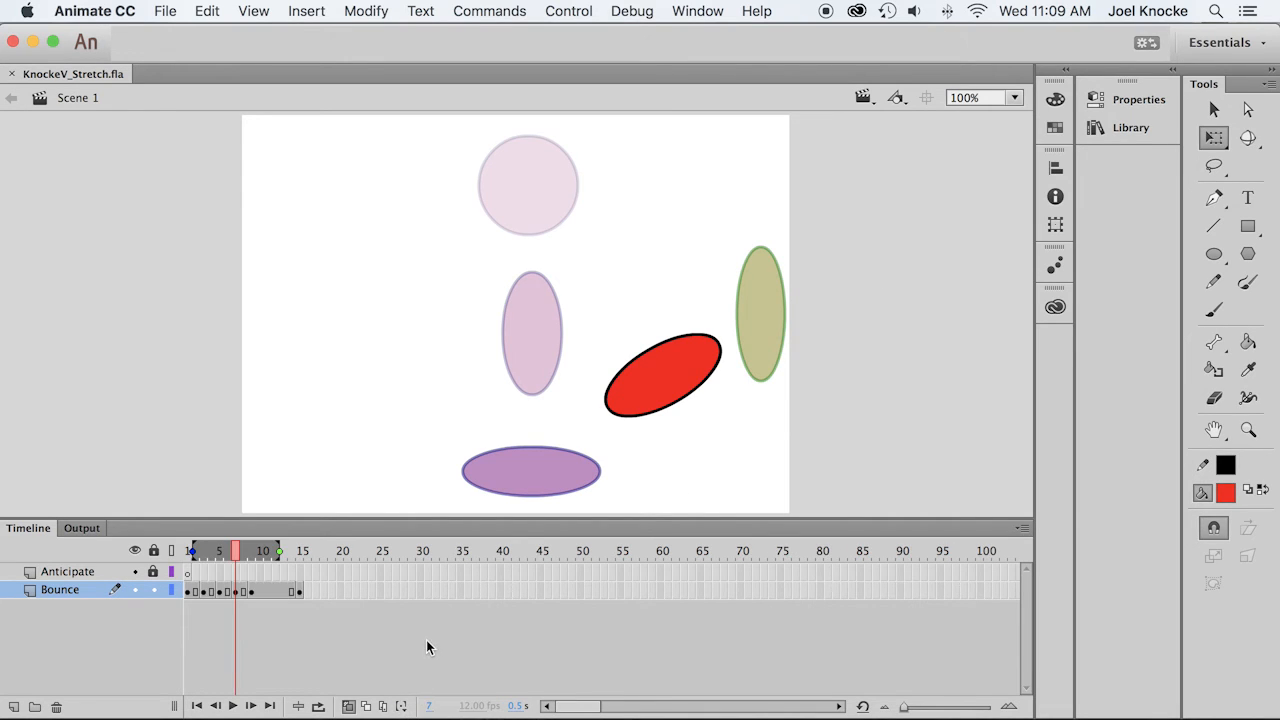
Extend the onion skin span with Marker Range All, then turn off onion skinning.
{"action": "left_click", "coordinate": [401, 706]}
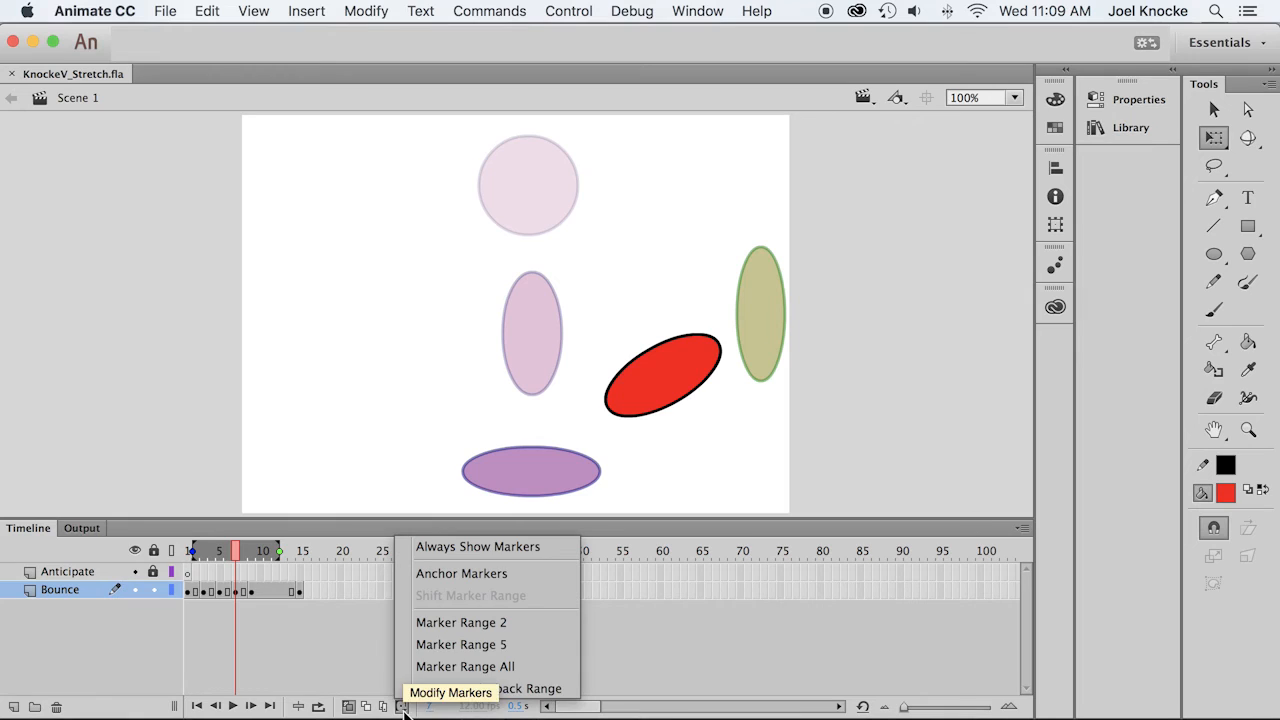
{"action": "left_click", "coordinate": [438, 666]}
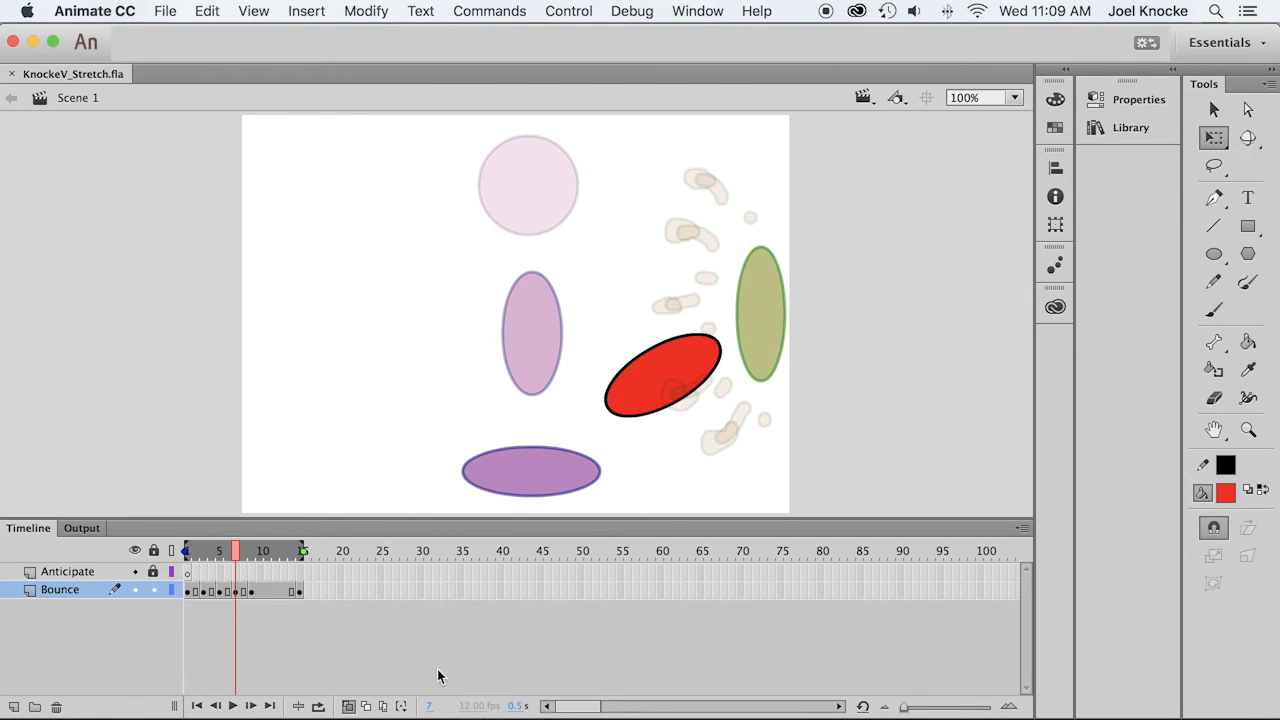
{"action": "left_click", "coordinate": [348, 706]}
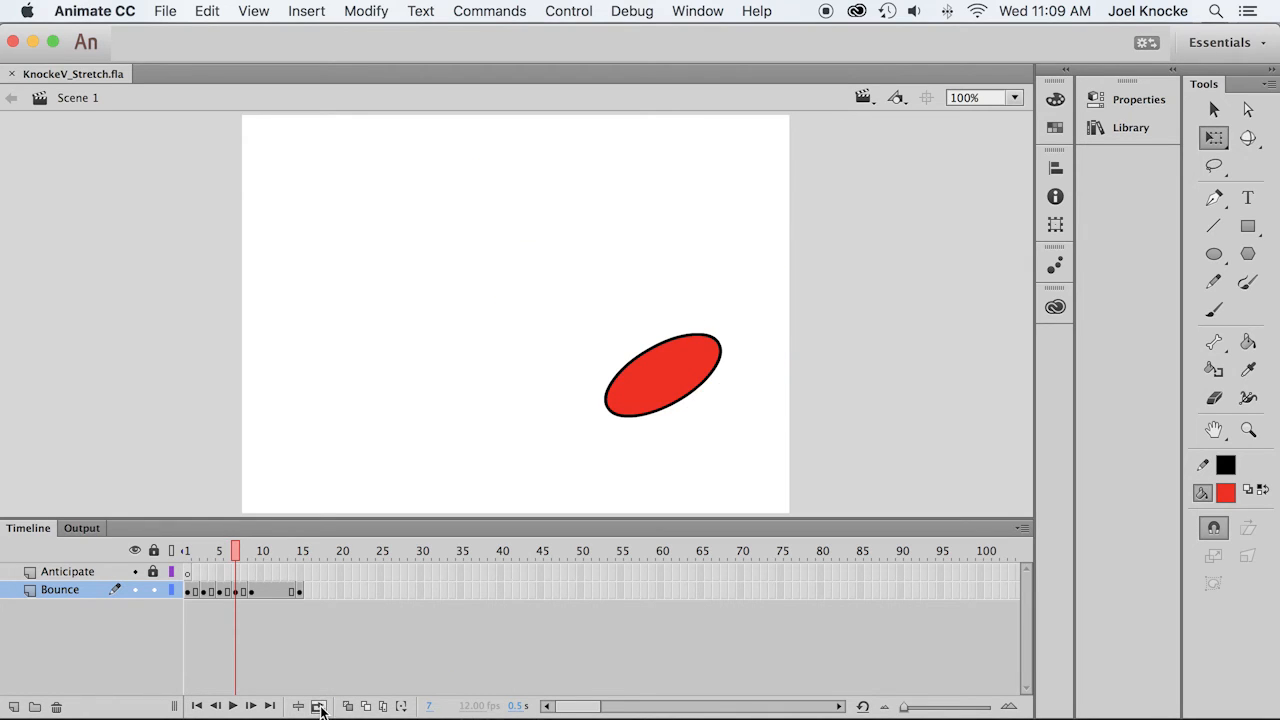
Enable looping over frames 1 to 15 and play the animation to preview the added in-between poses.
{"action": "left_click", "coordinate": [401, 706]}
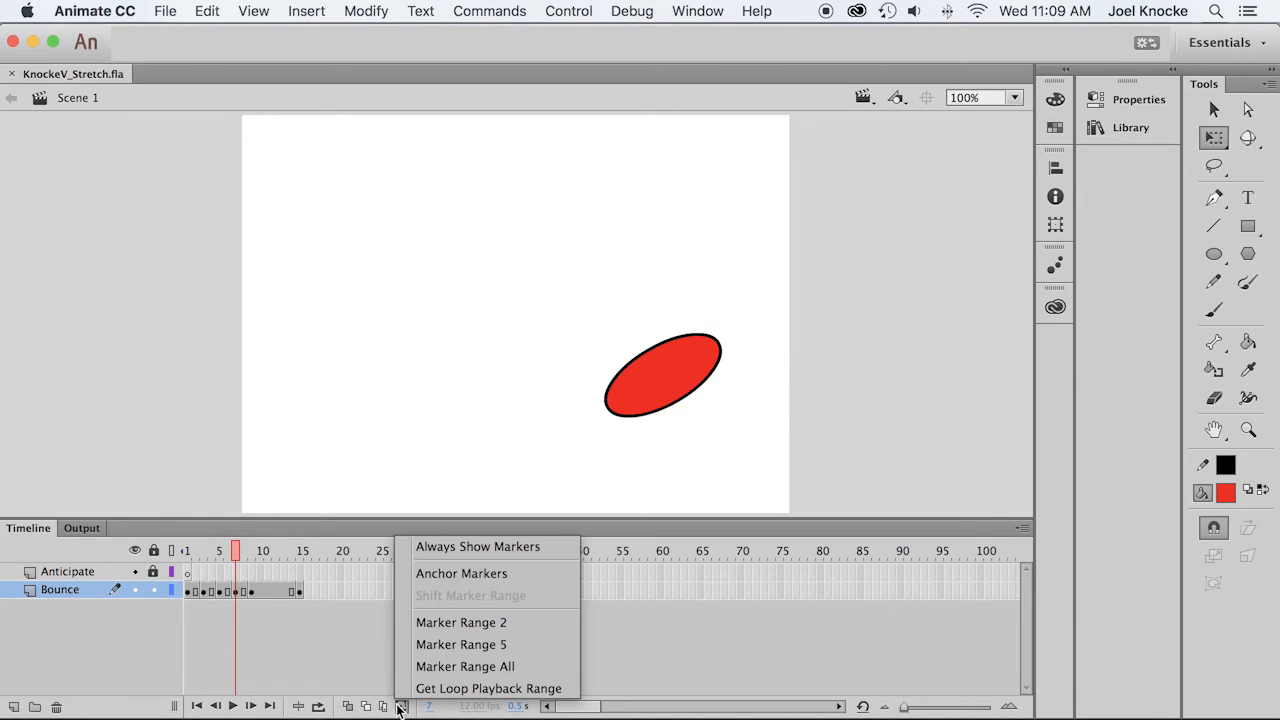
{"action": "left_click", "coordinate": [437, 668]}
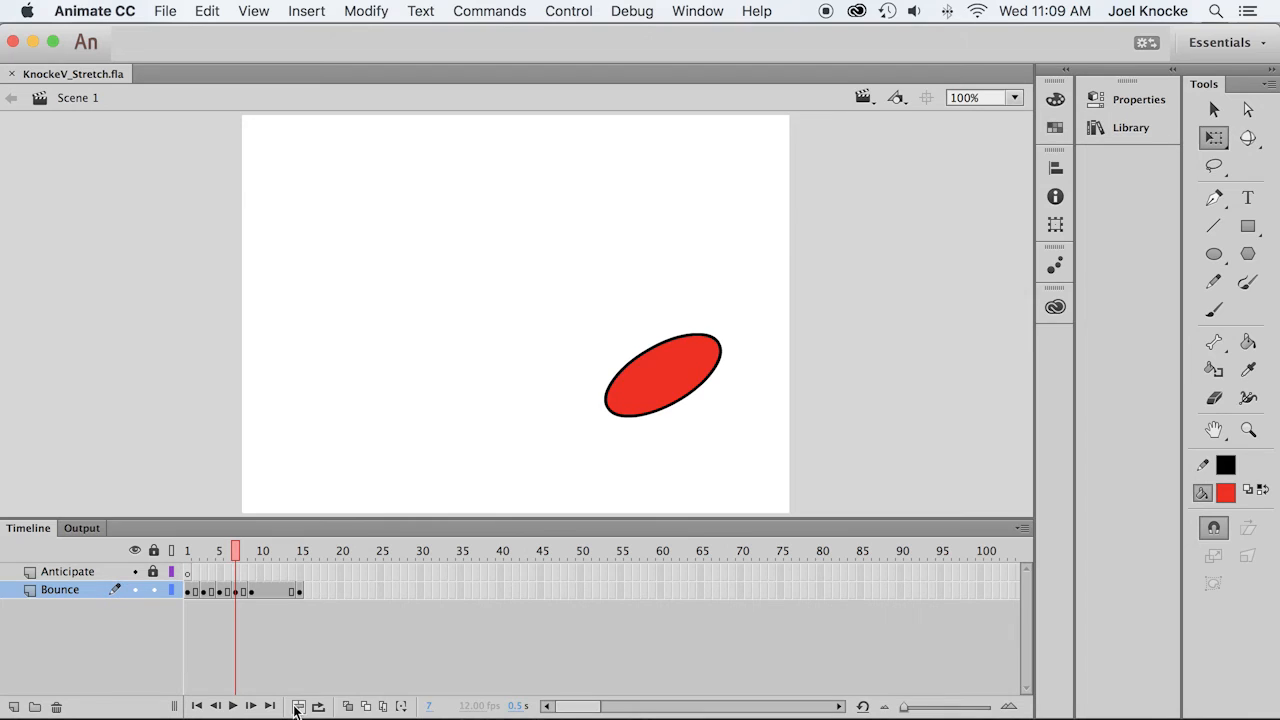
{"action": "left_click", "coordinate": [318, 706]}
{"action": "left_click", "coordinate": [403, 706]}
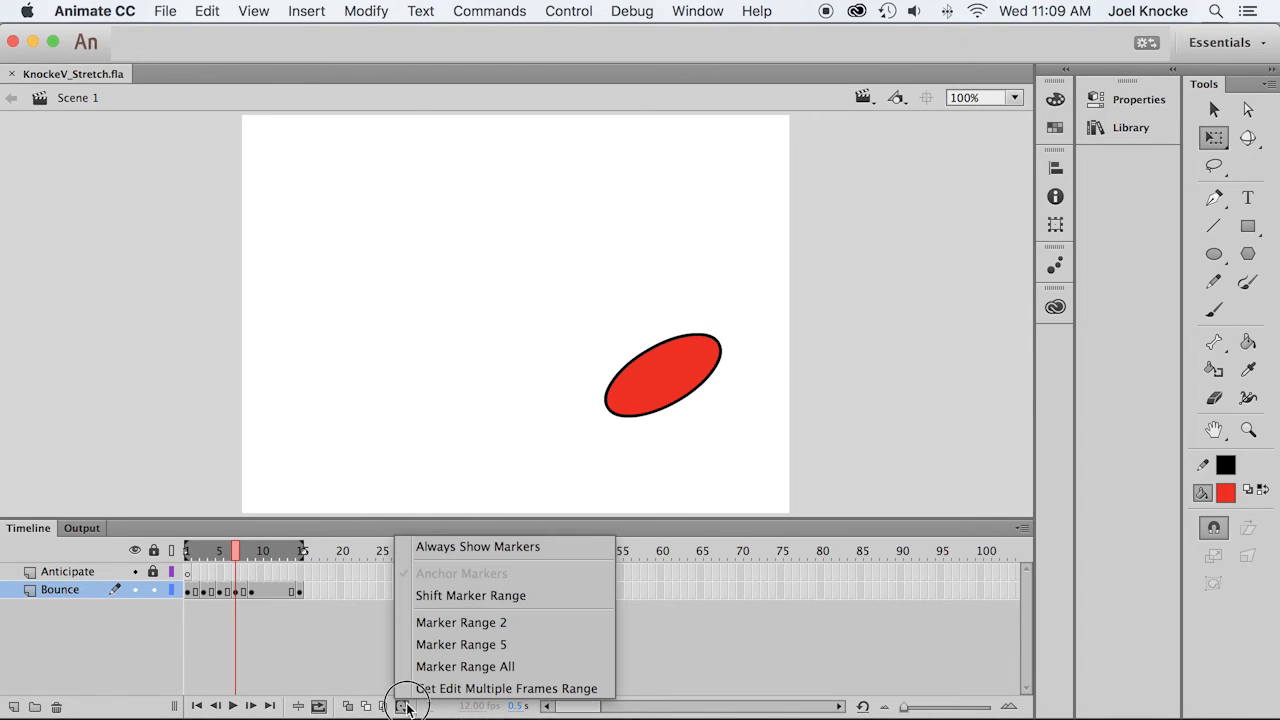
{"action": "left_click", "coordinate": [322, 648]}
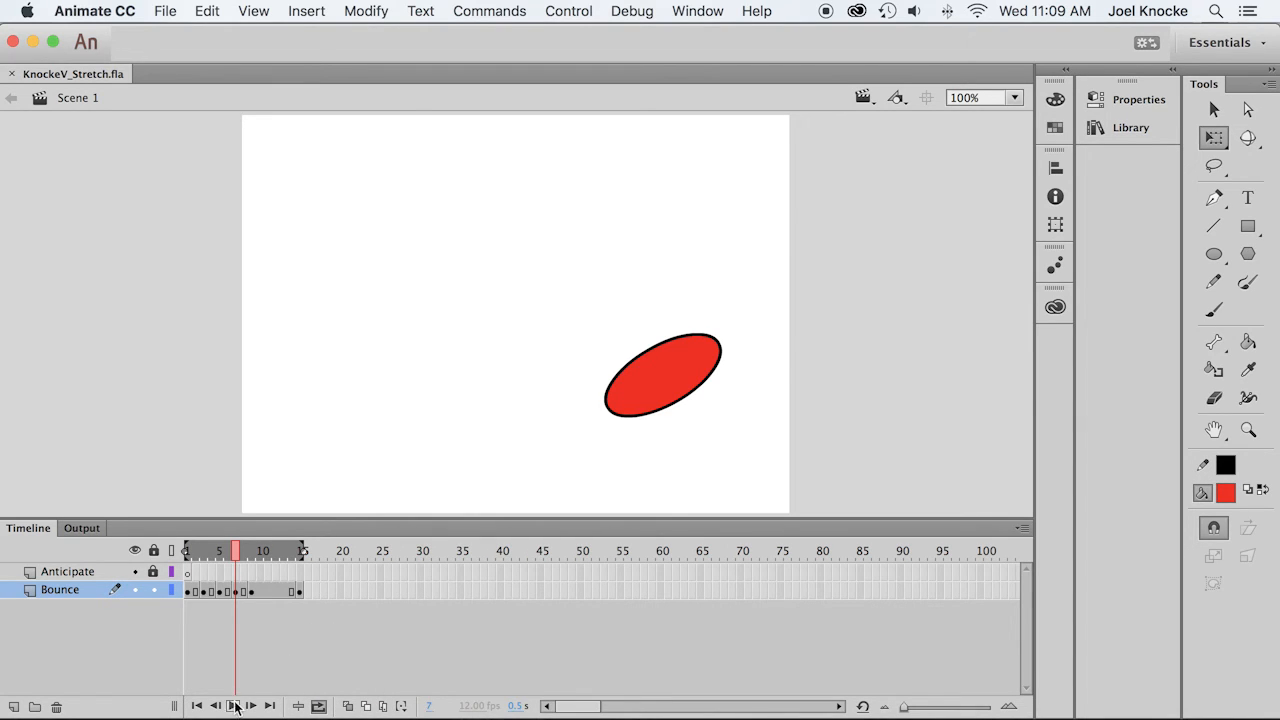
{"action": "left_click", "coordinate": [235, 705]}
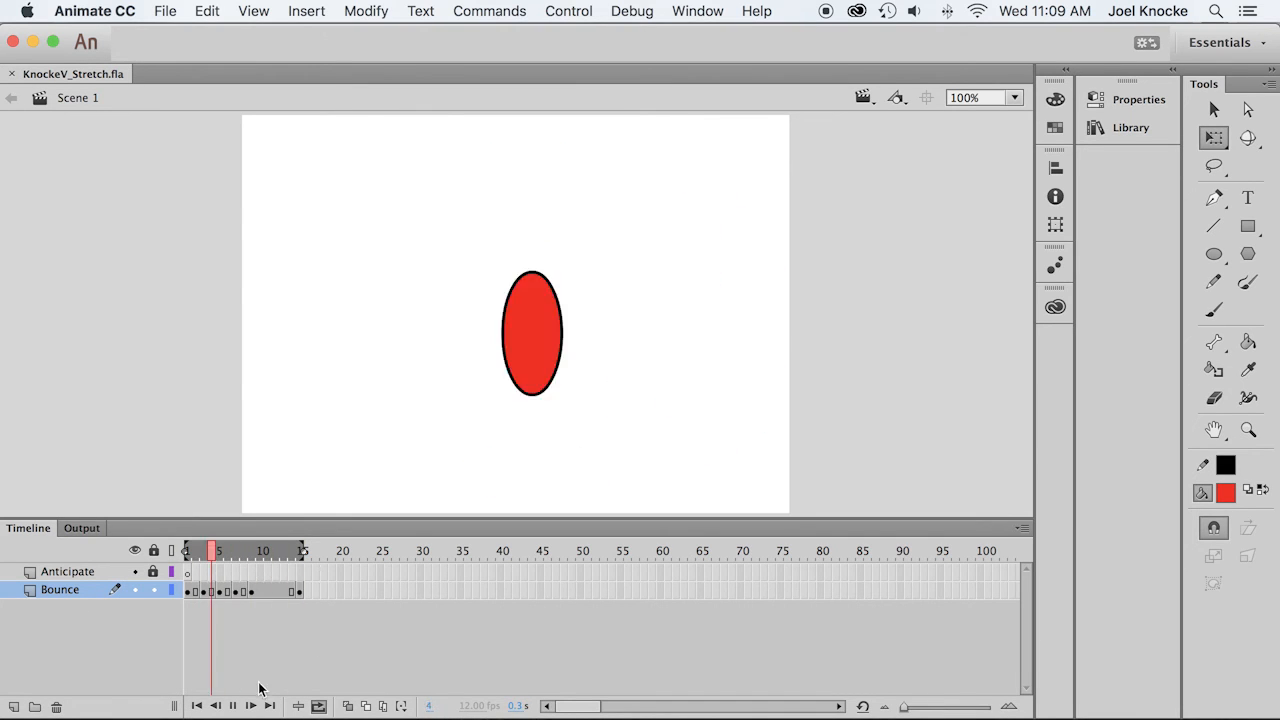
Stop playback, return to frame 1 and turn off looping.
{"action": "left_click", "coordinate": [232, 706]}
{"action": "left_click", "coordinate": [197, 706]}
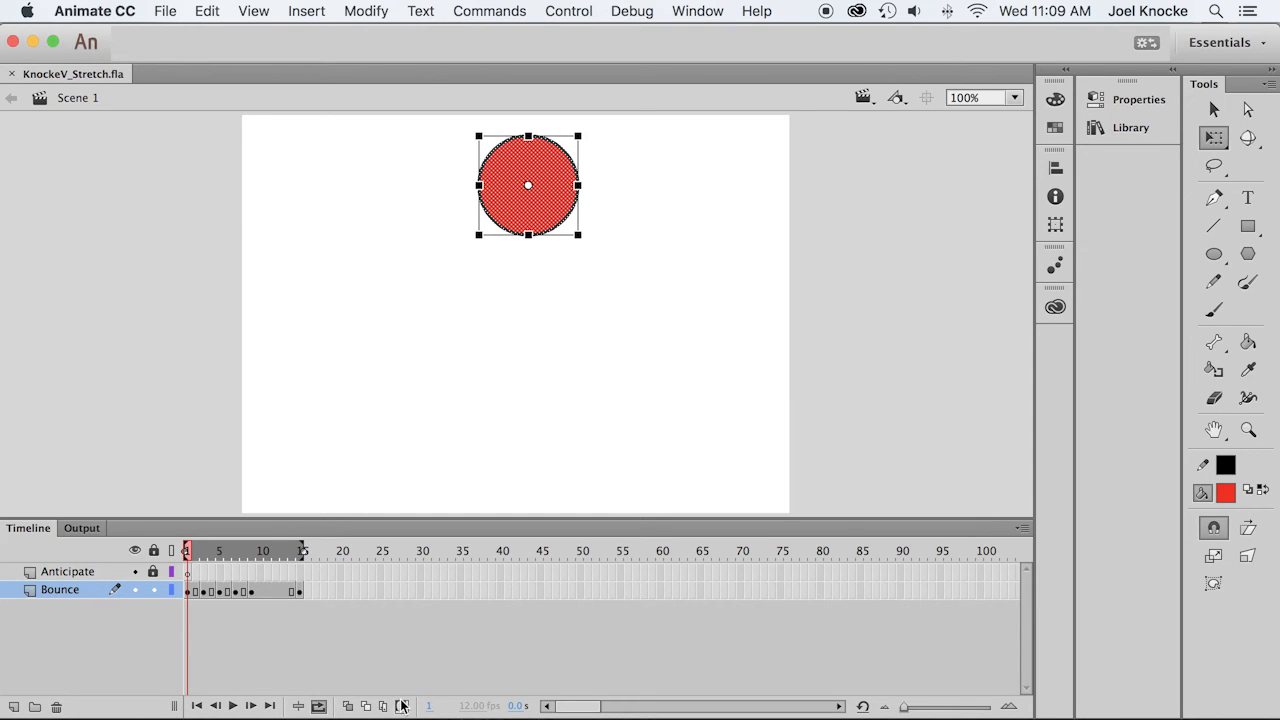
{"action": "left_click", "coordinate": [319, 706]}
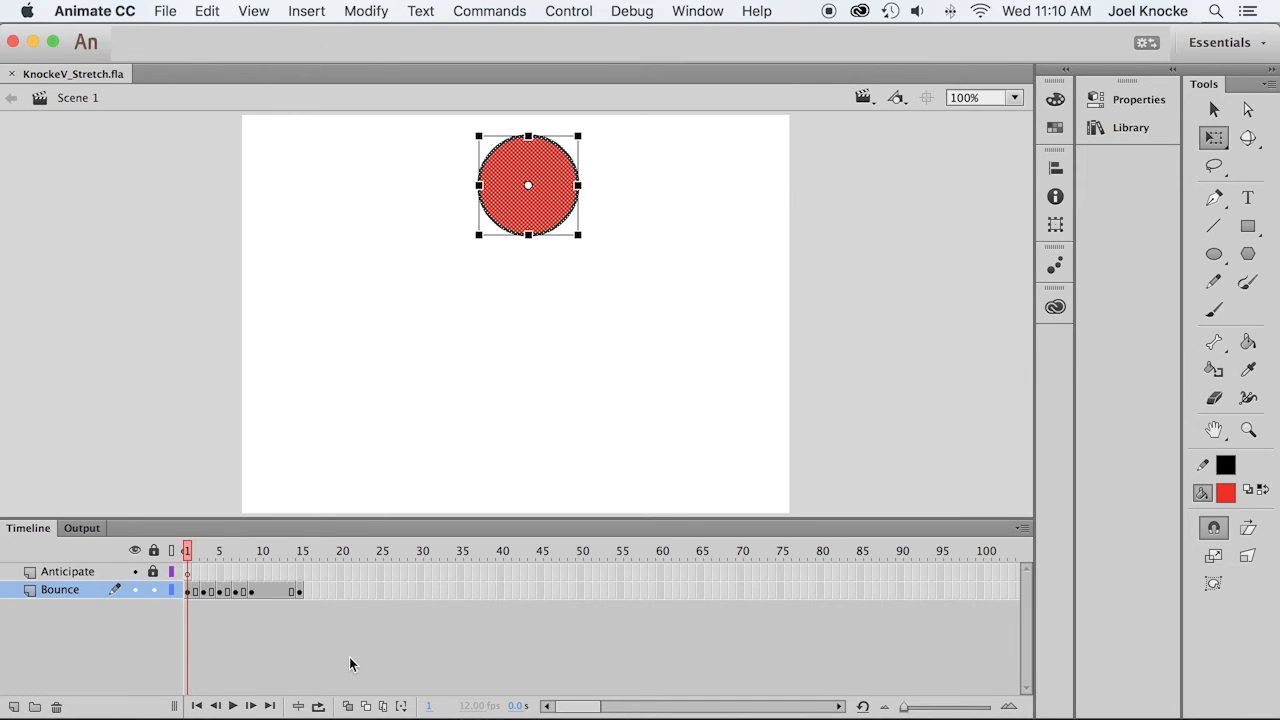
Insert blank keyframes on the Bounce layer at frames 2, 4, 6 and 8.
{"action": "left_click", "coordinate": [195, 590]}
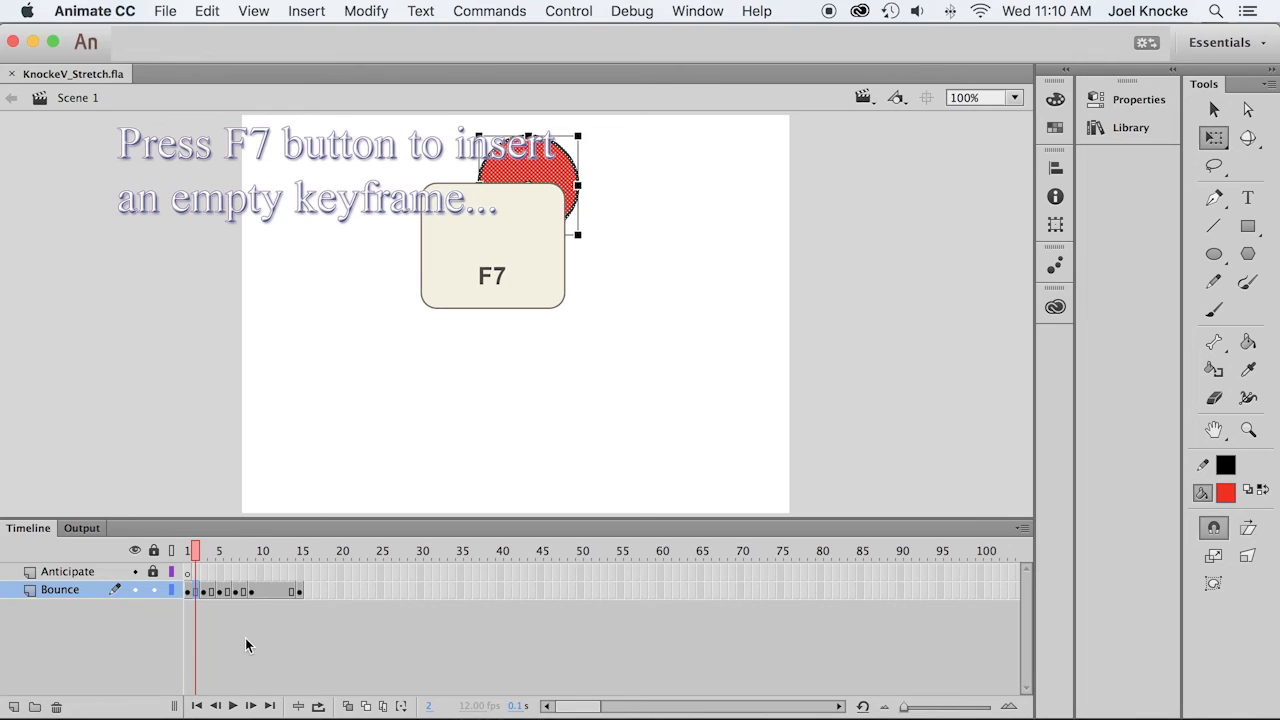
{"action": "key", "text": "F7"}
{"action": "left_click", "coordinate": [212, 592]}
{"action": "key", "text": "F7"}
{"action": "left_click", "coordinate": [228, 593]}
{"action": "key", "text": "F7"}
{"action": "left_click", "coordinate": [244, 593]}
{"action": "key", "text": "F7"}
Insert blank keyframes on the Bounce layer from frame 10 through frame 14.
{"action": "left_click", "coordinate": [276, 594]}
{"action": "key", "text": "F7"}
{"action": "left_click", "coordinate": [281, 595]}
{"action": "key", "text": "F7"}
{"action": "left_click", "coordinate": [262, 594]}
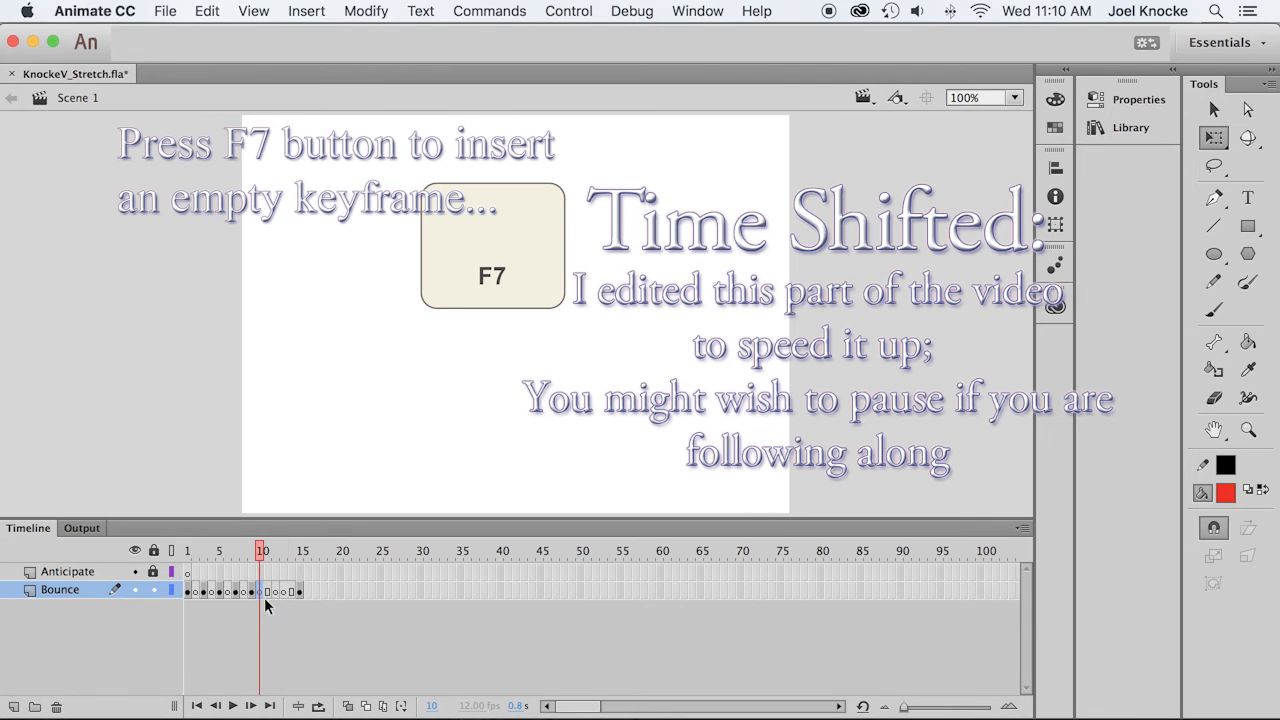
{"action": "left_click", "coordinate": [292, 590]}
Choose the Brush tool at frame 12 and turn on onion skinning with its span starting at frame 9.
{"action": "left_click", "coordinate": [277, 591]}
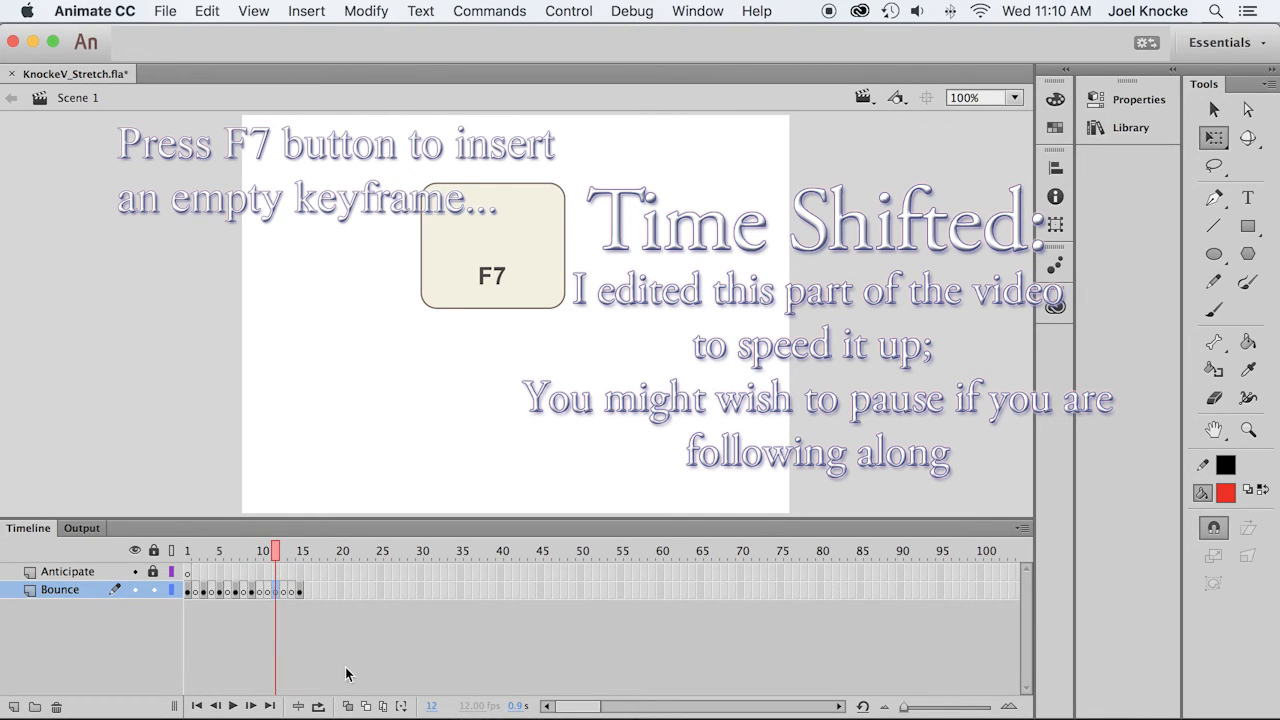
{"action": "left_click", "coordinate": [1213, 316]}
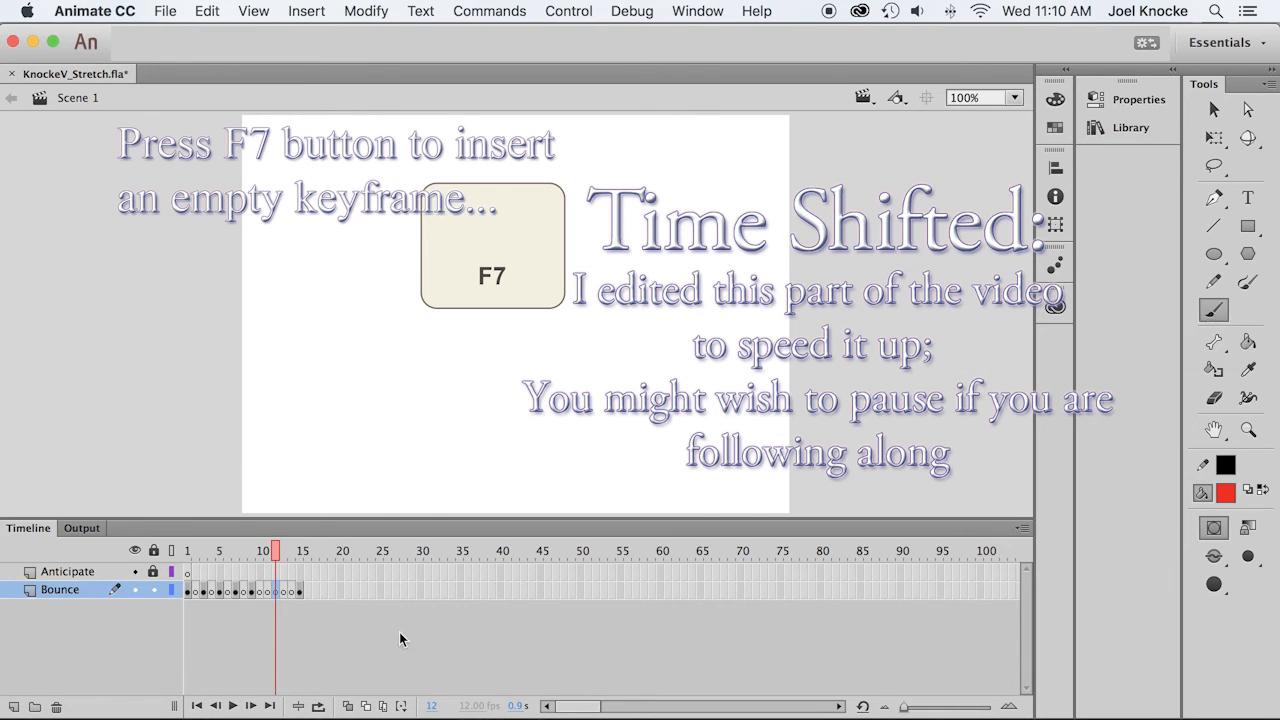
{"action": "left_click", "coordinate": [348, 706]}
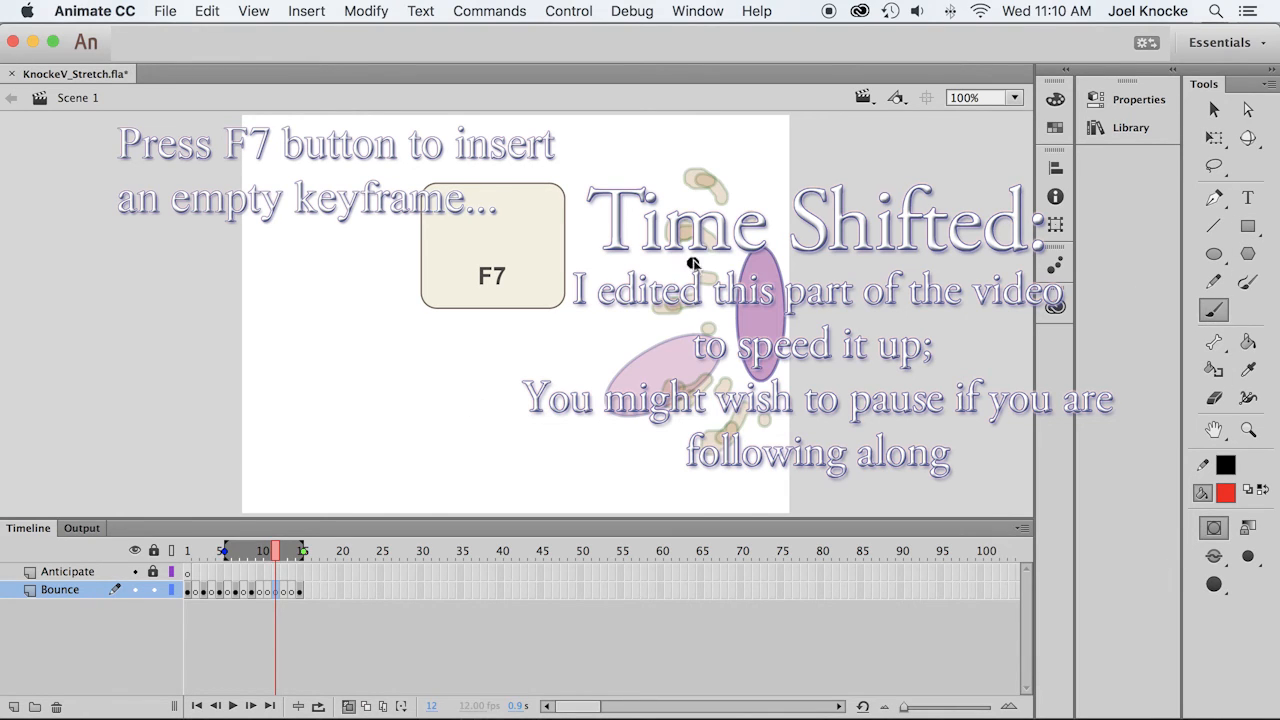
{"action": "left_click_drag", "start_coordinate": [224, 550], "coordinate": [258, 550]}
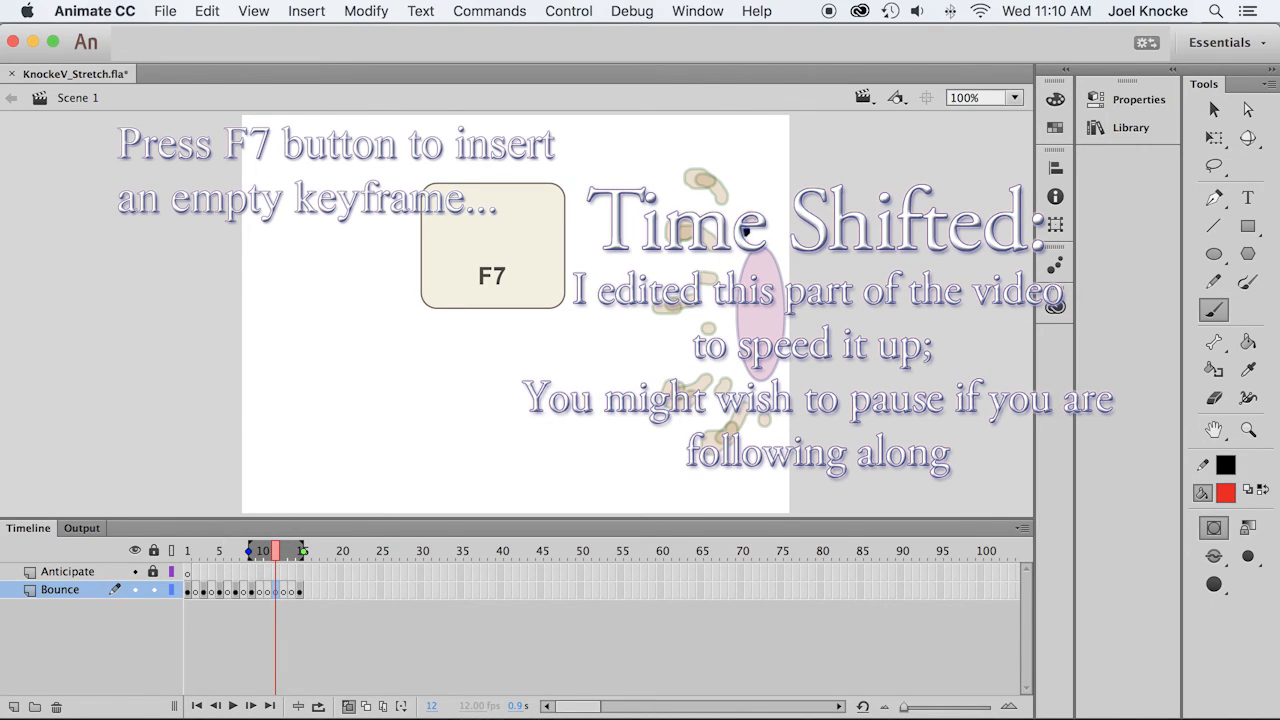
Paint a red splatter body against the wall at frame 12, with separate drops between the squashed oval and the final splatter.
{"action": "mouse_move", "coordinate": [740, 212]}
{"action": "left_mouse_down"}
{"action": "mouse_move", "coordinate": [712, 257]}
{"action": "mouse_move", "coordinate": [727, 262]}
{"action": "left_mouse_up"}
{"action": "left_click_drag", "start_coordinate": [717, 307], "coordinate": [716, 313]}
{"action": "left_click_drag", "start_coordinate": [737, 368], "coordinate": [720, 372]}
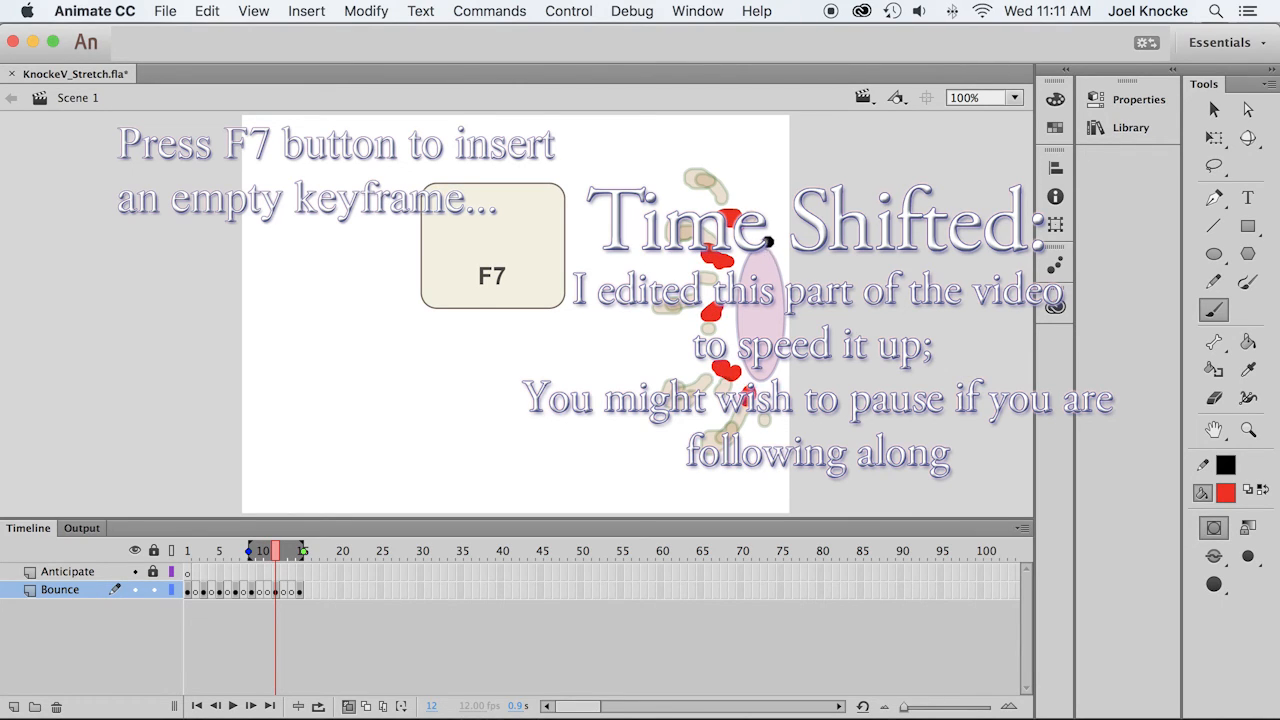
{"action": "mouse_move", "coordinate": [775, 247]}
{"action": "left_mouse_down"}
{"action": "mouse_move", "coordinate": [773, 370]}
{"action": "mouse_move", "coordinate": [766, 335]}
{"action": "mouse_move", "coordinate": [741, 310]}
{"action": "mouse_move", "coordinate": [770, 270]}
{"action": "mouse_move", "coordinate": [762, 236]}
{"action": "mouse_move", "coordinate": [766, 304]}
{"action": "left_mouse_up"}
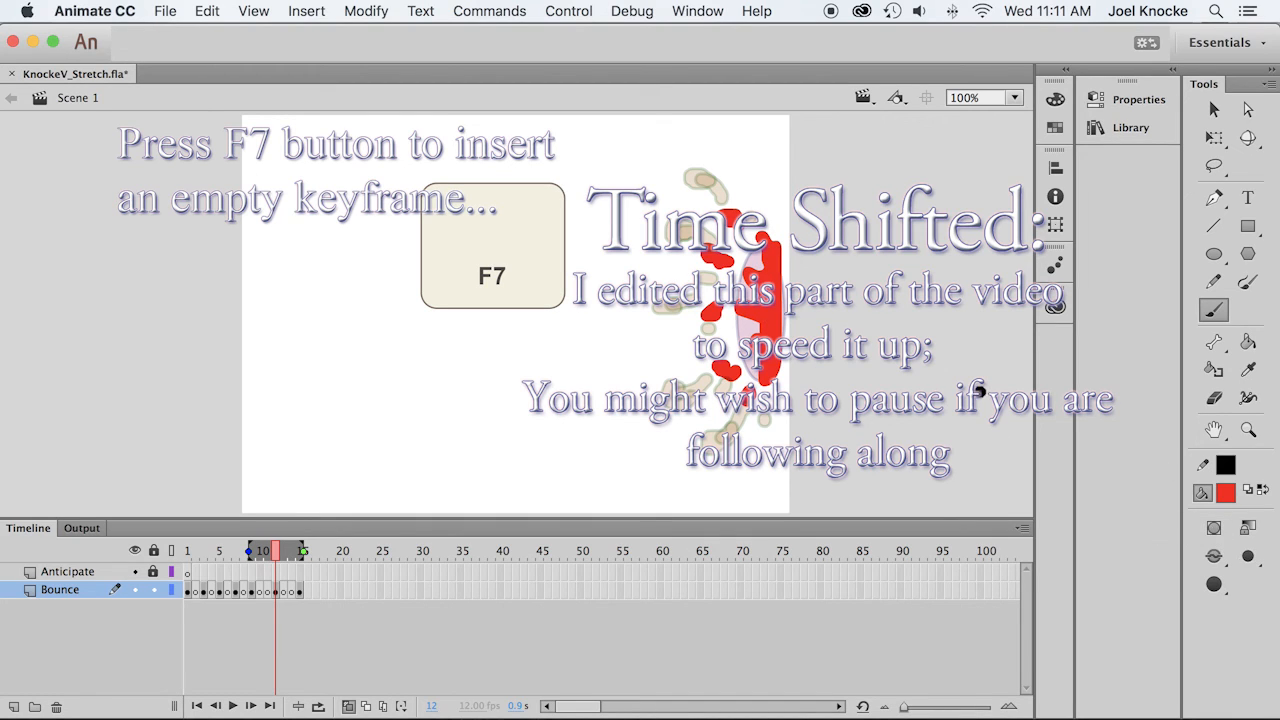
Select all the painted splatter shapes at frame 12 and break them apart.
{"action": "left_click", "coordinate": [1214, 109]}
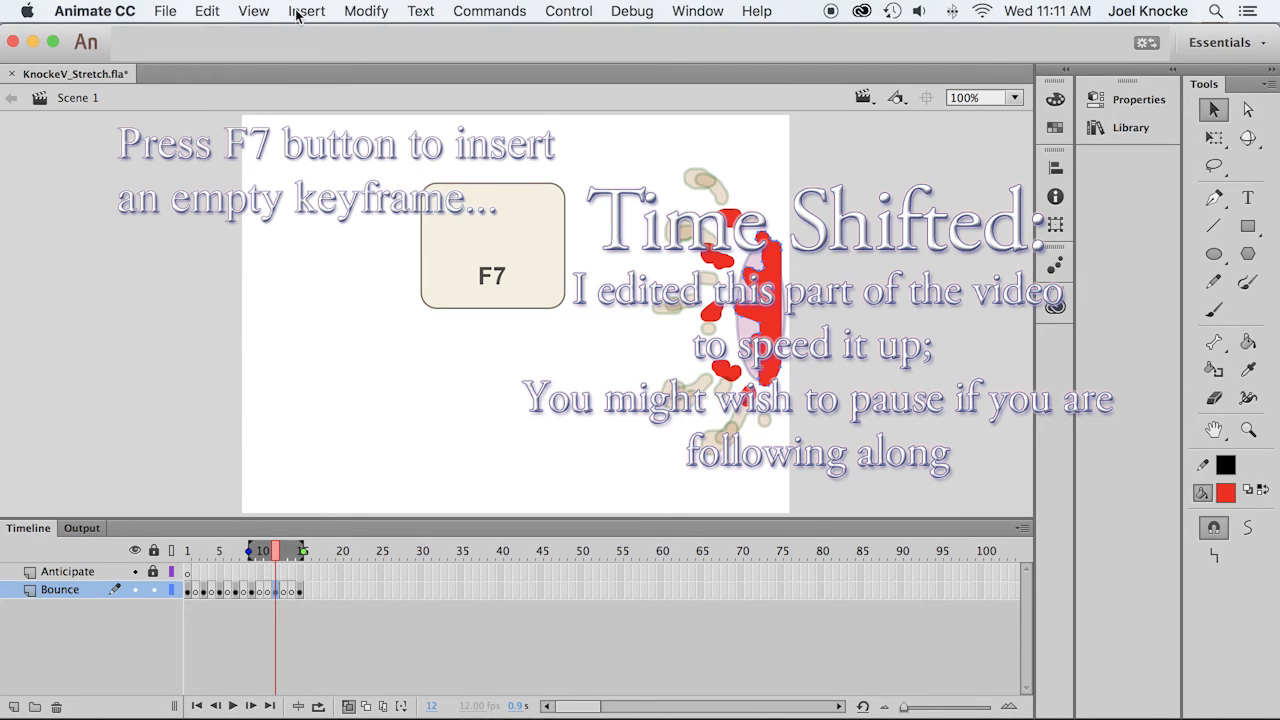
{"action": "left_click", "coordinate": [366, 11]}
{"action": "left_click", "coordinate": [397, 106]}
{"action": "left_click", "coordinate": [800, 345]}
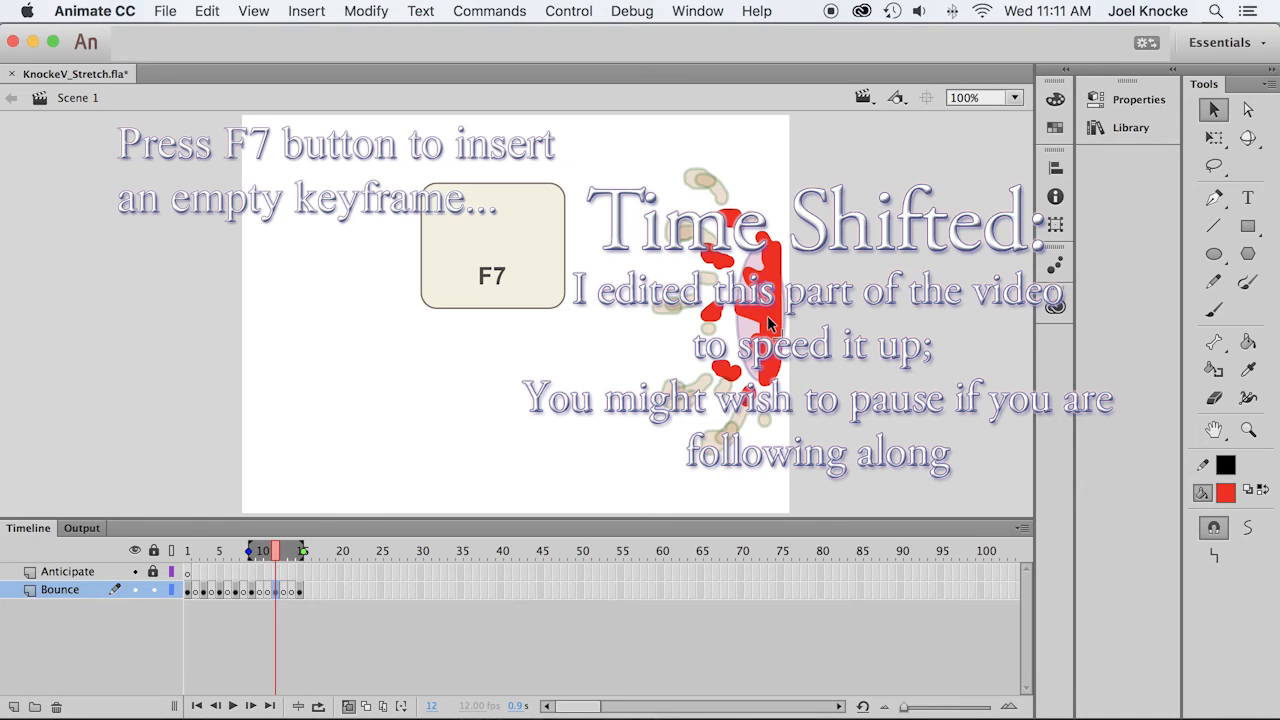
{"action": "left_click", "coordinate": [278, 594]}
{"action": "left_click", "coordinate": [380, 12]}
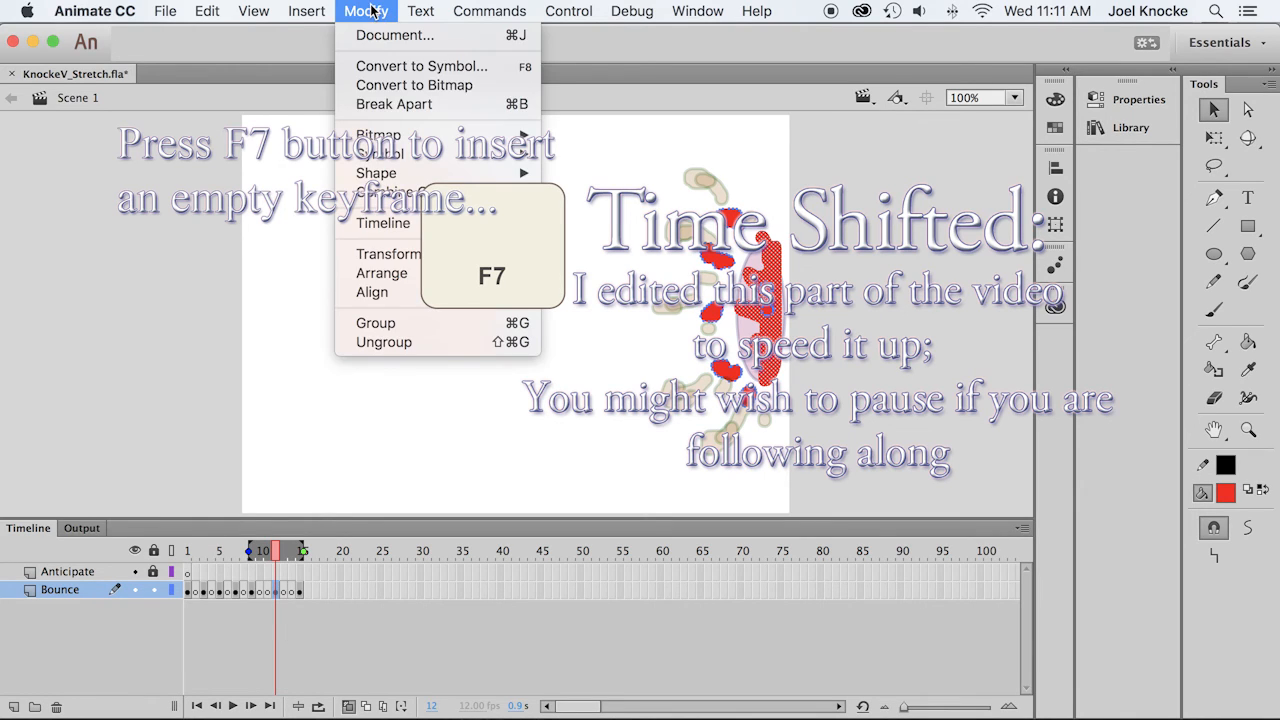
{"action": "left_click", "coordinate": [372, 108]}
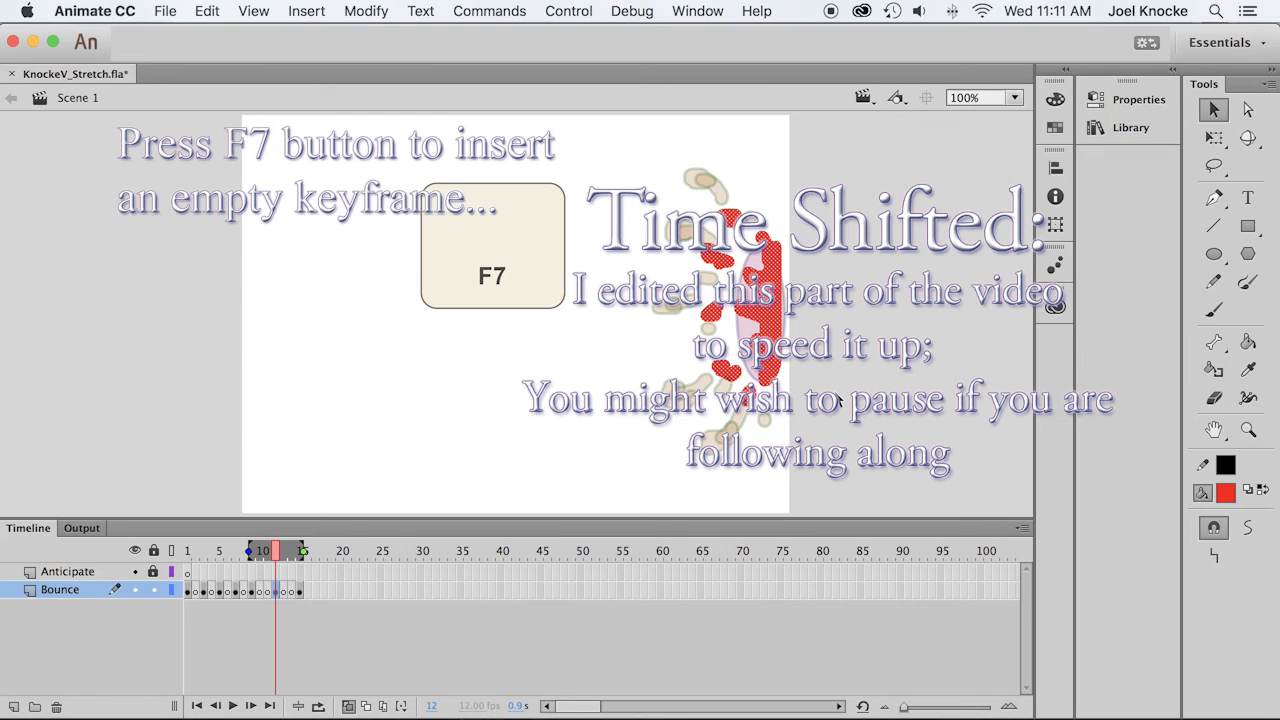
Outline the frame 12 splatter body and drops in black with the Ink Bottle tool.
{"action": "left_click", "coordinate": [1213, 369]}
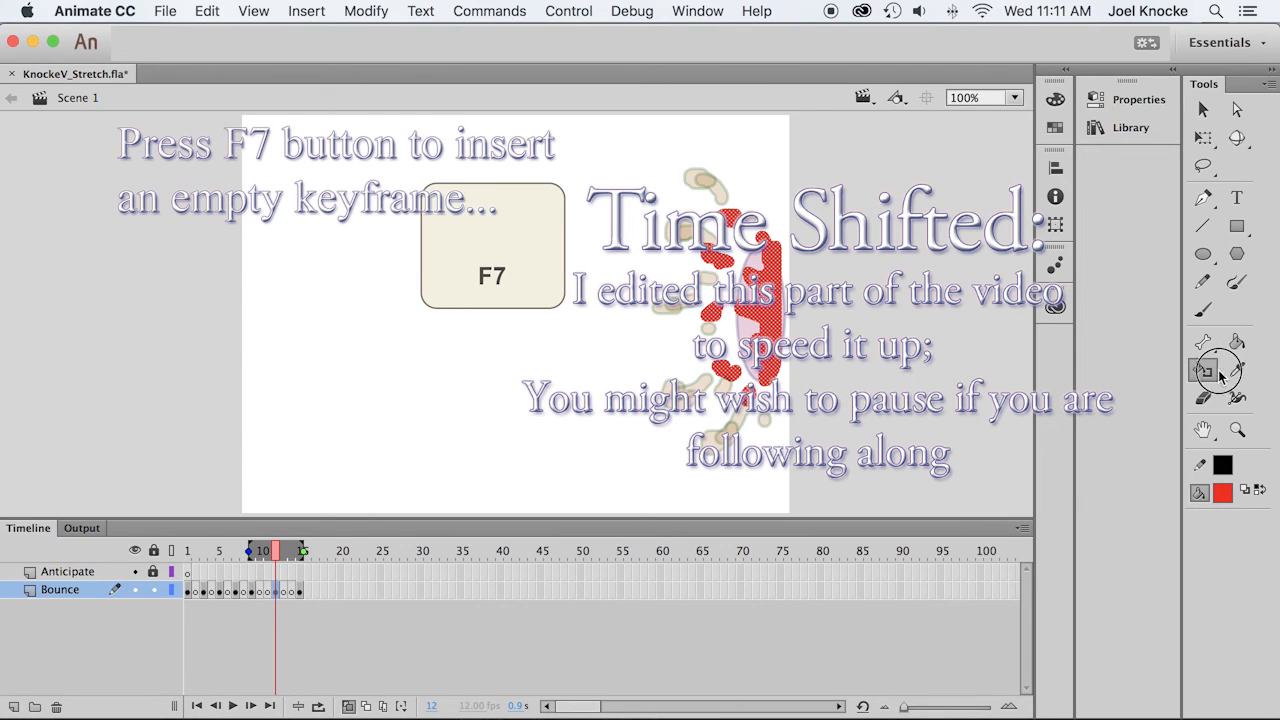
{"action": "left_click", "coordinate": [762, 240]}
{"action": "left_click", "coordinate": [732, 215]}
{"action": "left_click", "coordinate": [718, 262]}
{"action": "left_click", "coordinate": [711, 312]}
{"action": "left_click", "coordinate": [731, 374]}
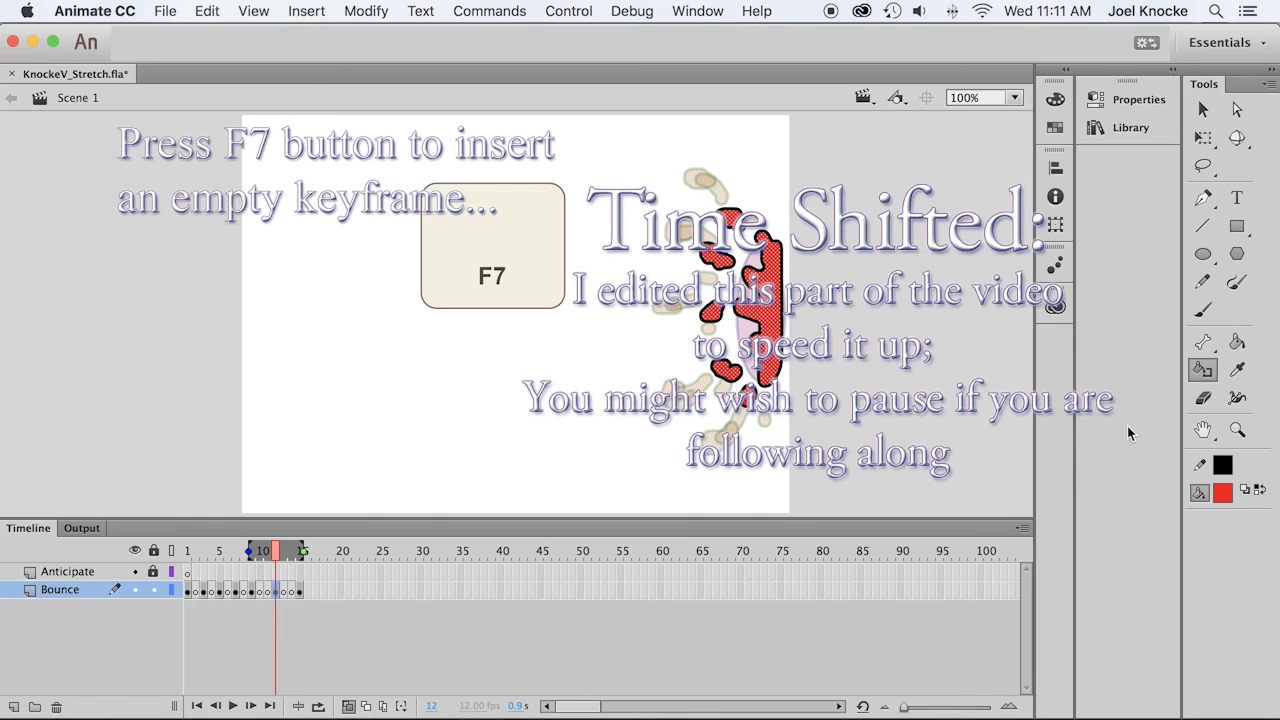
Brush red splatter streaks at frame 13 reaching from the wall toward the final splatter arms, plus a small drop above.
{"action": "left_click", "coordinate": [286, 591]}
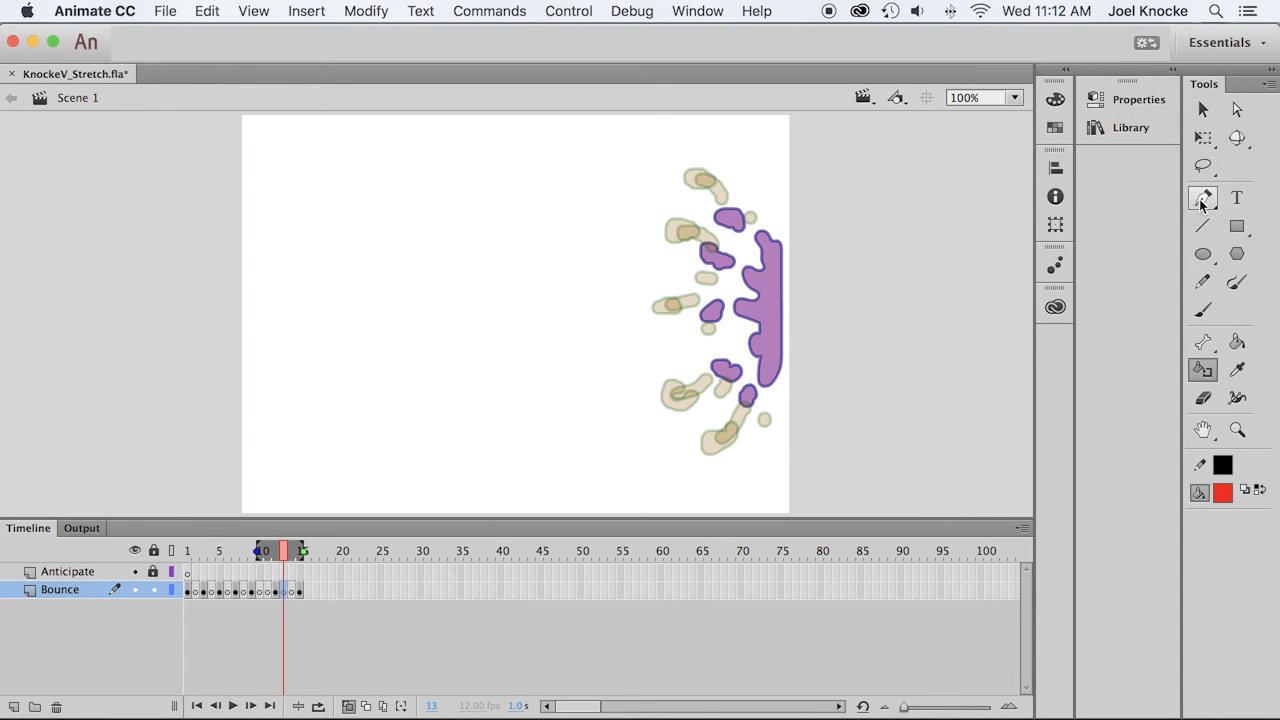
{"action": "left_click", "coordinate": [1204, 311]}
{"action": "mouse_move", "coordinate": [776, 245]}
{"action": "left_mouse_down"}
{"action": "mouse_move", "coordinate": [716, 200]}
{"action": "mouse_move", "coordinate": [727, 220]}
{"action": "mouse_move", "coordinate": [712, 244]}
{"action": "mouse_move", "coordinate": [695, 236]}
{"action": "left_mouse_up"}
{"action": "mouse_move", "coordinate": [700, 304]}
{"action": "left_mouse_down"}
{"action": "mouse_move", "coordinate": [763, 303]}
{"action": "mouse_move", "coordinate": [731, 307]}
{"action": "mouse_move", "coordinate": [742, 262]}
{"action": "left_mouse_up"}
{"action": "mouse_move", "coordinate": [750, 352]}
{"action": "left_mouse_down"}
{"action": "mouse_move", "coordinate": [707, 384]}
{"action": "mouse_move", "coordinate": [762, 335]}
{"action": "mouse_move", "coordinate": [768, 350]}
{"action": "mouse_move", "coordinate": [762, 291]}
{"action": "mouse_move", "coordinate": [741, 306]}
{"action": "mouse_move", "coordinate": [758, 418]}
{"action": "left_mouse_up"}
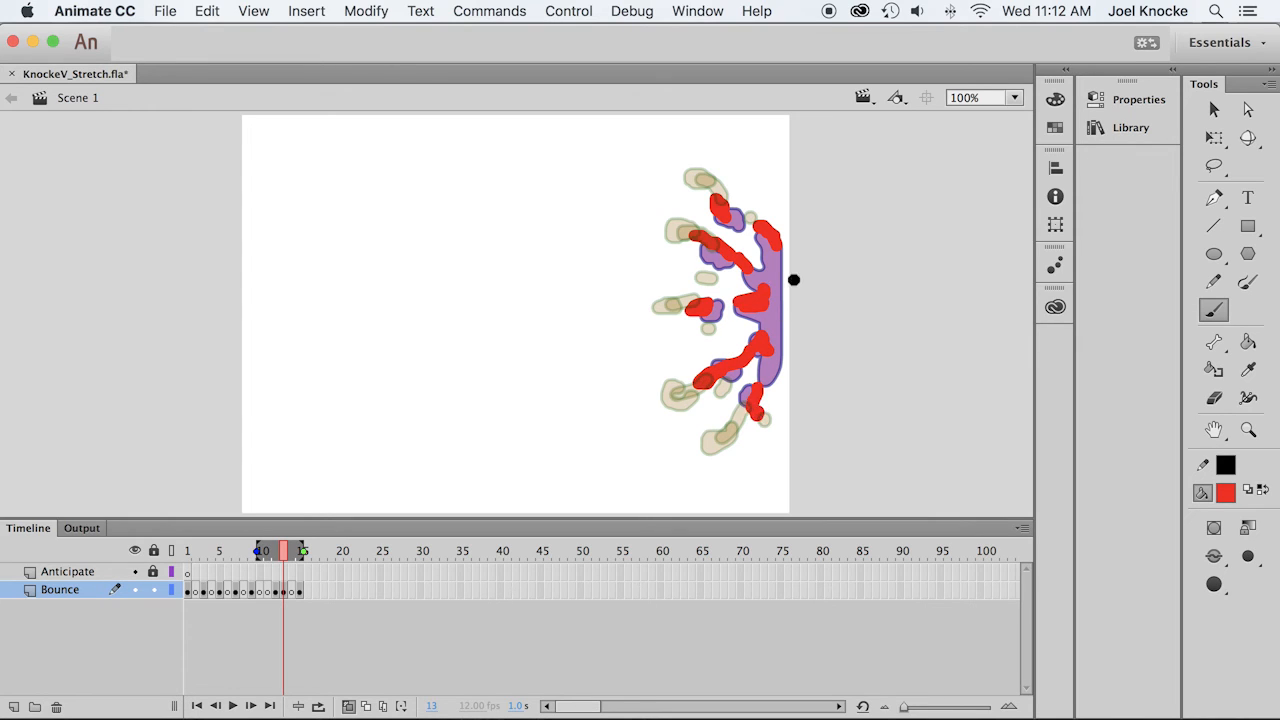
{"action": "left_click", "coordinate": [759, 210]}
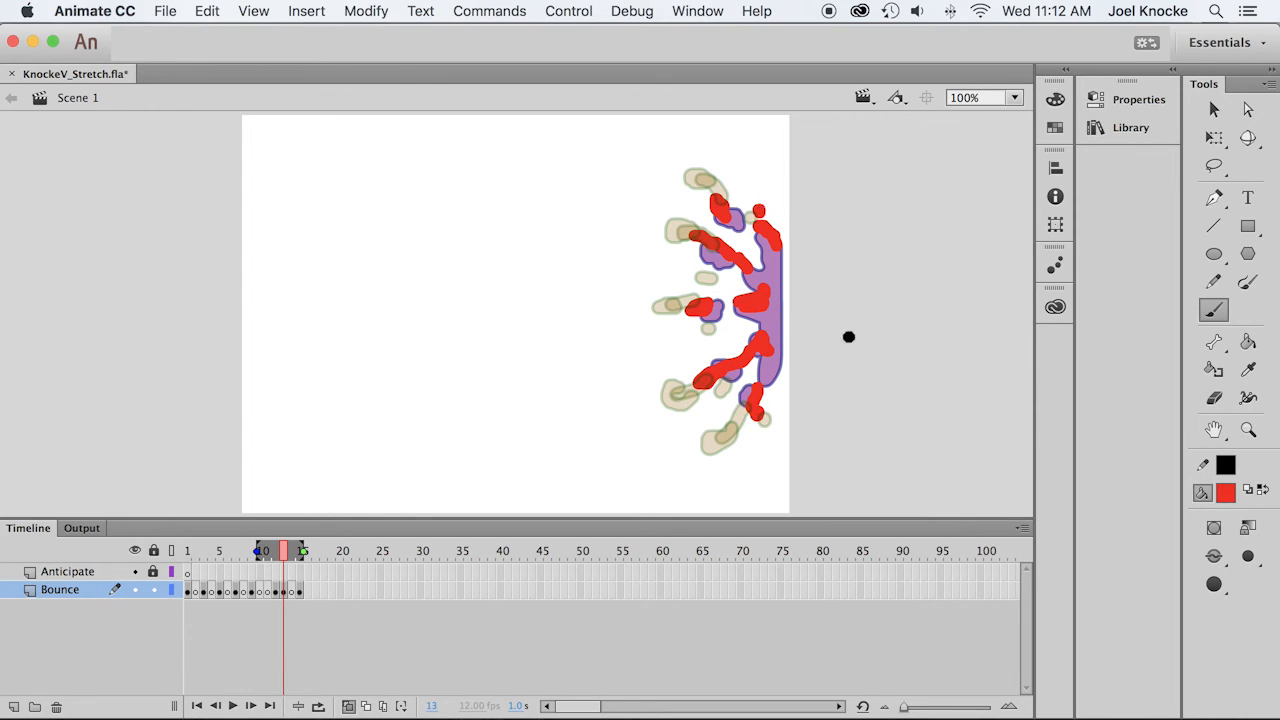
Brush five long red streaks at frame 14 that follow the arms of the final splatter.
{"action": "left_click", "coordinate": [289, 592]}
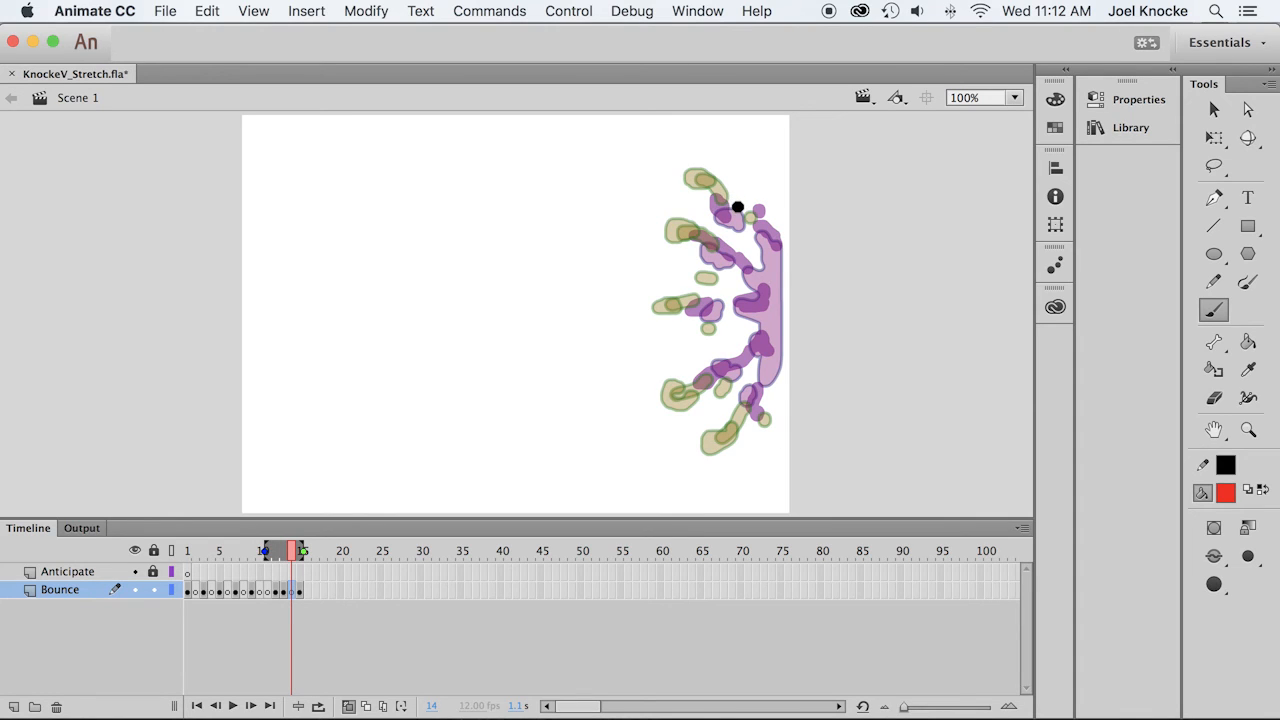
{"action": "mouse_move", "coordinate": [746, 213]}
{"action": "left_mouse_down"}
{"action": "mouse_move", "coordinate": [713, 190]}
{"action": "mouse_move", "coordinate": [744, 214]}
{"action": "left_mouse_up"}
{"action": "left_click_drag", "start_coordinate": [740, 258], "coordinate": [677, 238]}
{"action": "left_click_drag", "start_coordinate": [728, 306], "coordinate": [669, 305]}
{"action": "mouse_move", "coordinate": [739, 364]}
{"action": "left_mouse_down"}
{"action": "mouse_move", "coordinate": [690, 394]}
{"action": "mouse_move", "coordinate": [723, 436]}
{"action": "left_mouse_up"}
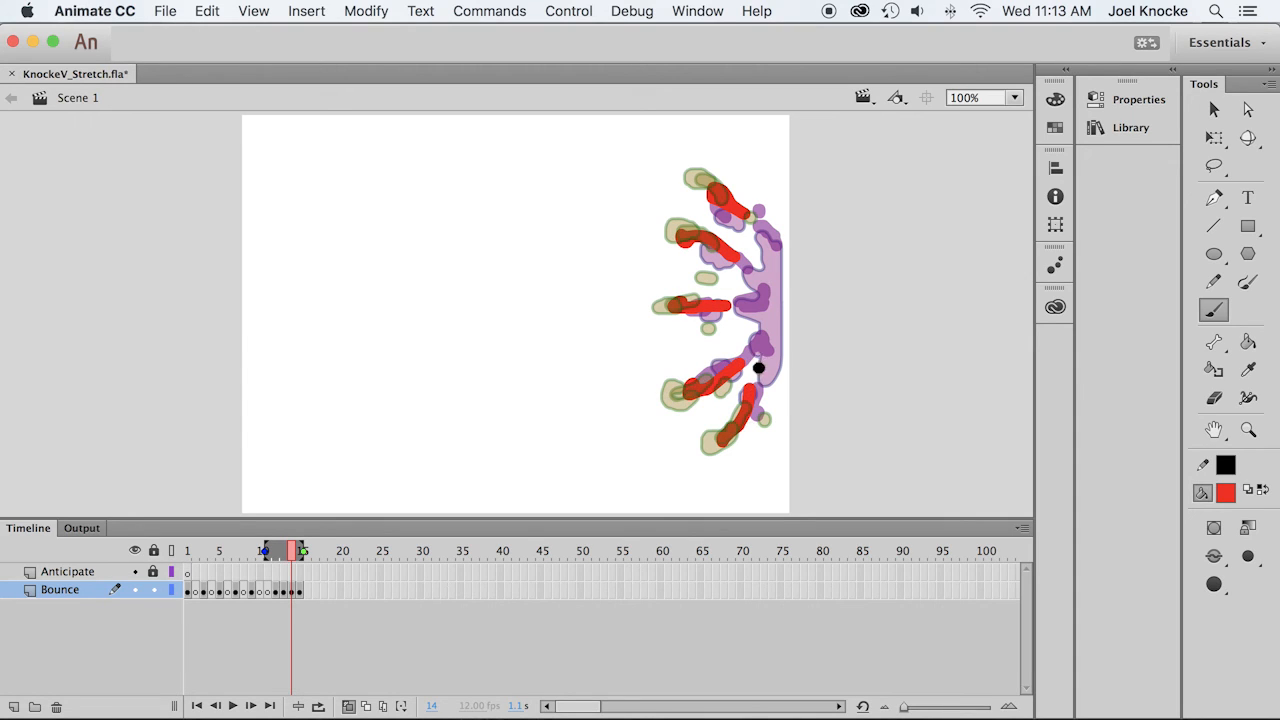
Paint in-between splatters at frames 11 and 10 over the squashed oval, with short arms spreading away from the wall.
{"action": "left_click", "coordinate": [268, 592]}
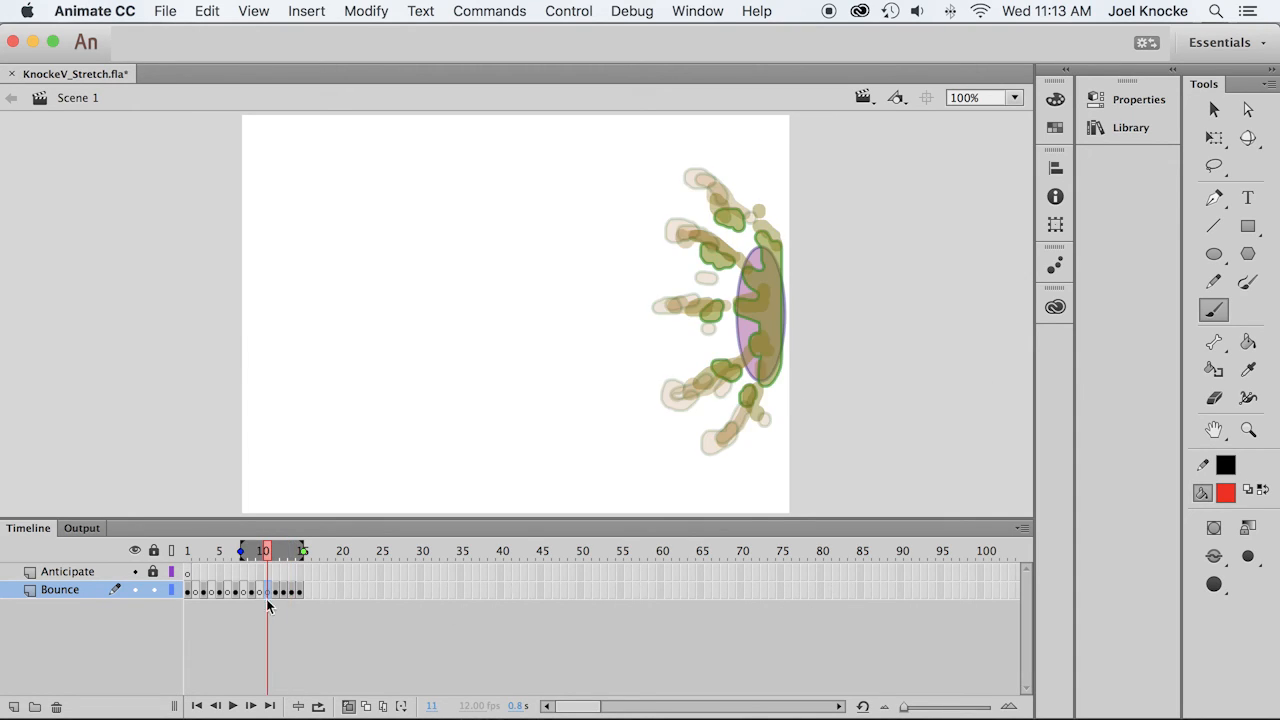
{"action": "mouse_move", "coordinate": [742, 220]}
{"action": "left_mouse_down"}
{"action": "mouse_move", "coordinate": [760, 248]}
{"action": "mouse_move", "coordinate": [734, 265]}
{"action": "mouse_move", "coordinate": [760, 296]}
{"action": "mouse_move", "coordinate": [737, 331]}
{"action": "mouse_move", "coordinate": [751, 345]}
{"action": "mouse_move", "coordinate": [743, 362]}
{"action": "mouse_move", "coordinate": [770, 368]}
{"action": "mouse_move", "coordinate": [767, 397]}
{"action": "mouse_move", "coordinate": [770, 246]}
{"action": "left_mouse_up"}
{"action": "mouse_move", "coordinate": [714, 303]}
{"action": "left_mouse_down"}
{"action": "mouse_move", "coordinate": [738, 307]}
{"action": "mouse_move", "coordinate": [758, 280]}
{"action": "mouse_move", "coordinate": [757, 321]}
{"action": "mouse_move", "coordinate": [777, 357]}
{"action": "left_mouse_up"}
{"action": "left_click", "coordinate": [259, 592]}
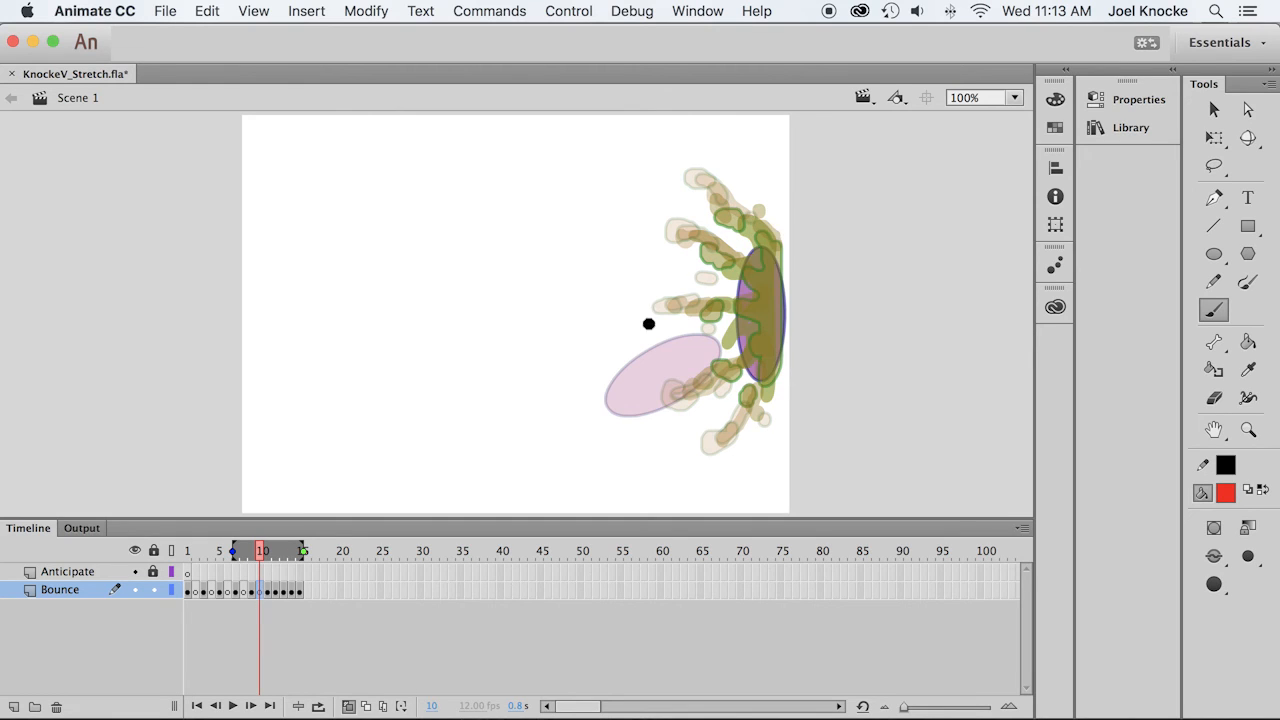
{"action": "mouse_move", "coordinate": [778, 260]}
{"action": "left_mouse_down"}
{"action": "mouse_move", "coordinate": [733, 273]}
{"action": "mouse_move", "coordinate": [752, 279]}
{"action": "mouse_move", "coordinate": [739, 312]}
{"action": "mouse_move", "coordinate": [754, 317]}
{"action": "mouse_move", "coordinate": [749, 380]}
{"action": "mouse_move", "coordinate": [769, 258]}
{"action": "mouse_move", "coordinate": [777, 340]}
{"action": "mouse_move", "coordinate": [766, 369]}
{"action": "mouse_move", "coordinate": [768, 272]}
{"action": "left_mouse_up"}
Outline the splatters at frames 10 and 11 in black with the Ink Bottle tool.
{"action": "left_click", "coordinate": [1214, 369]}
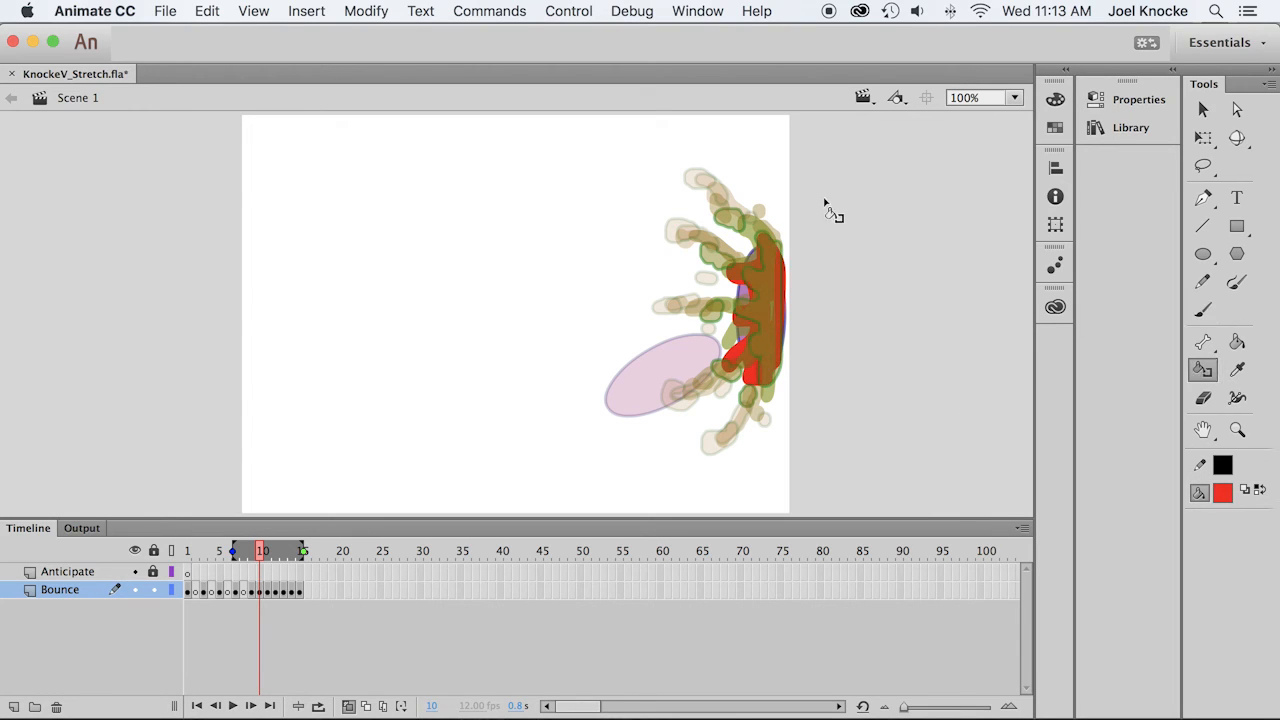
{"action": "left_click", "coordinate": [776, 250]}
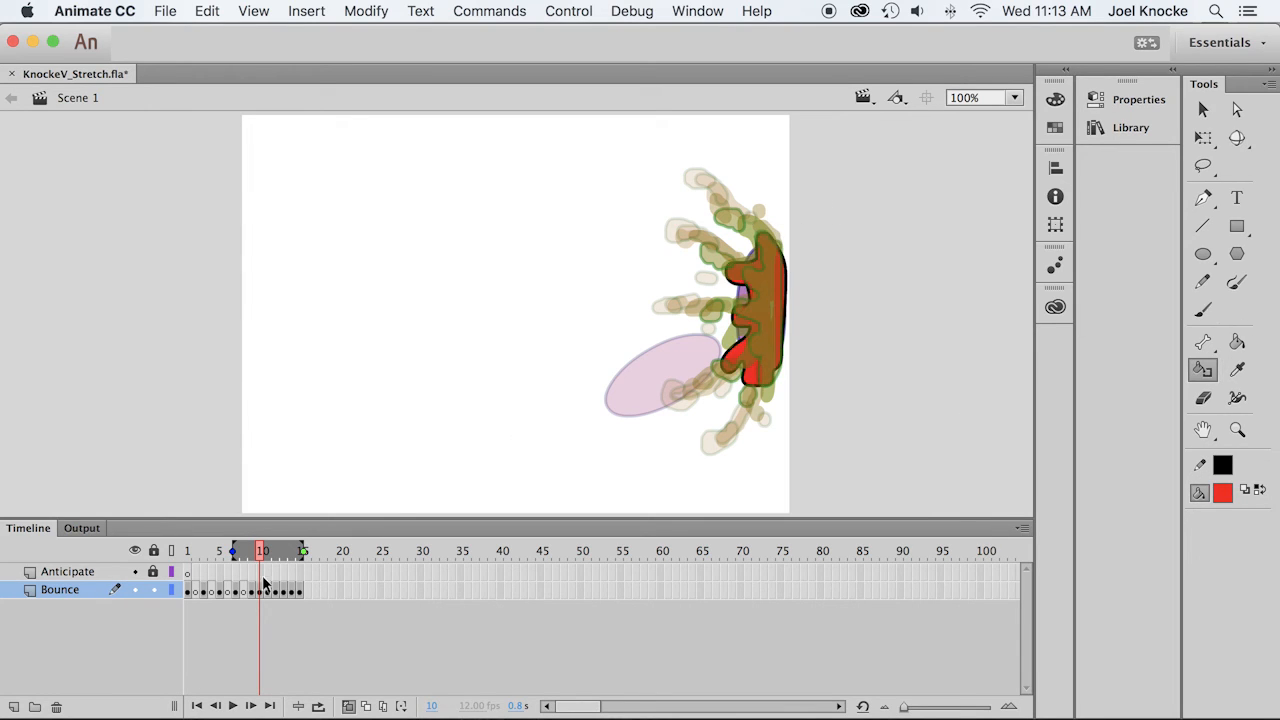
{"action": "left_click", "coordinate": [268, 591]}
{"action": "left_click", "coordinate": [781, 255]}
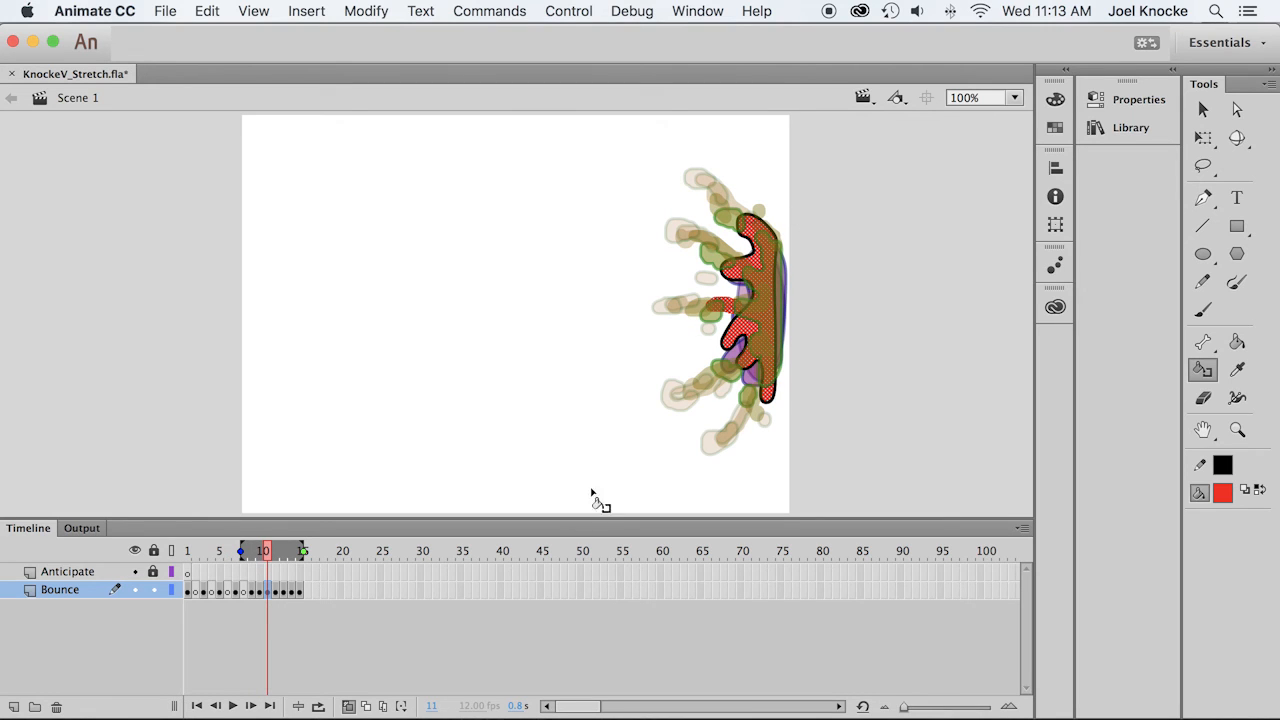
Outline each splatter streak and drop at frame 13 in black with the Ink Bottle tool.
{"action": "left_click", "coordinate": [277, 591]}
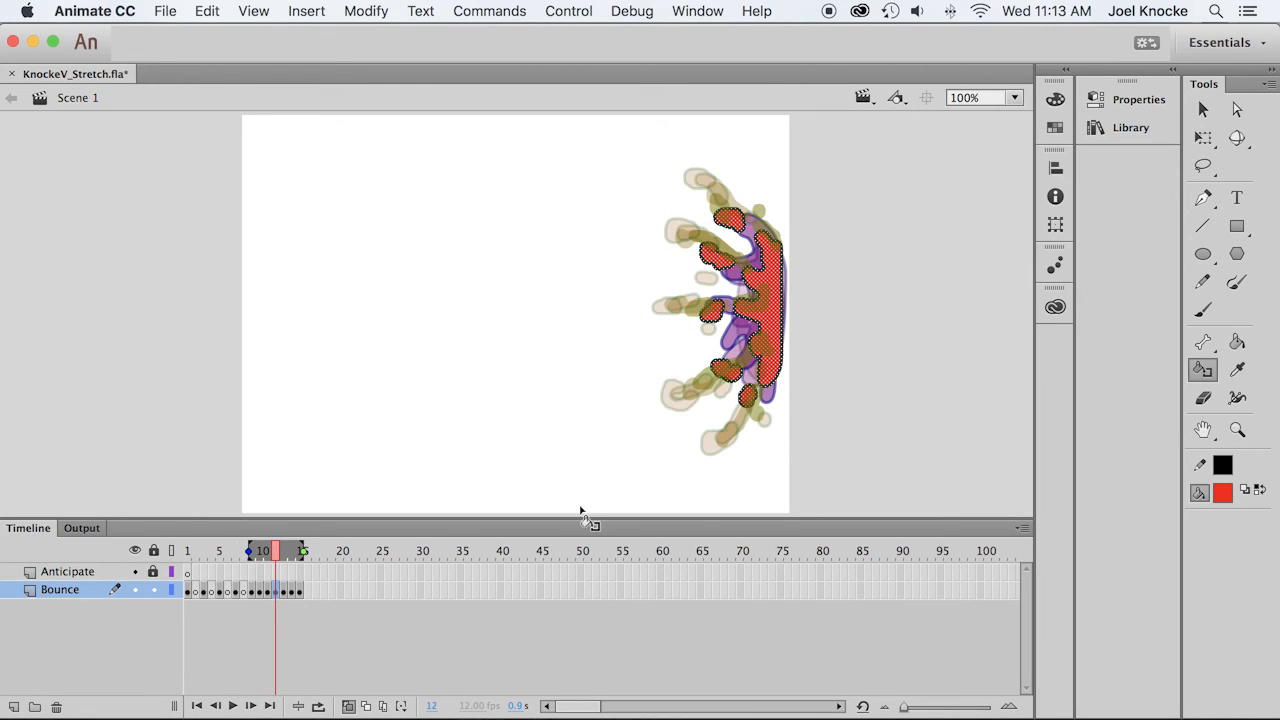
{"action": "left_click", "coordinate": [283, 591]}
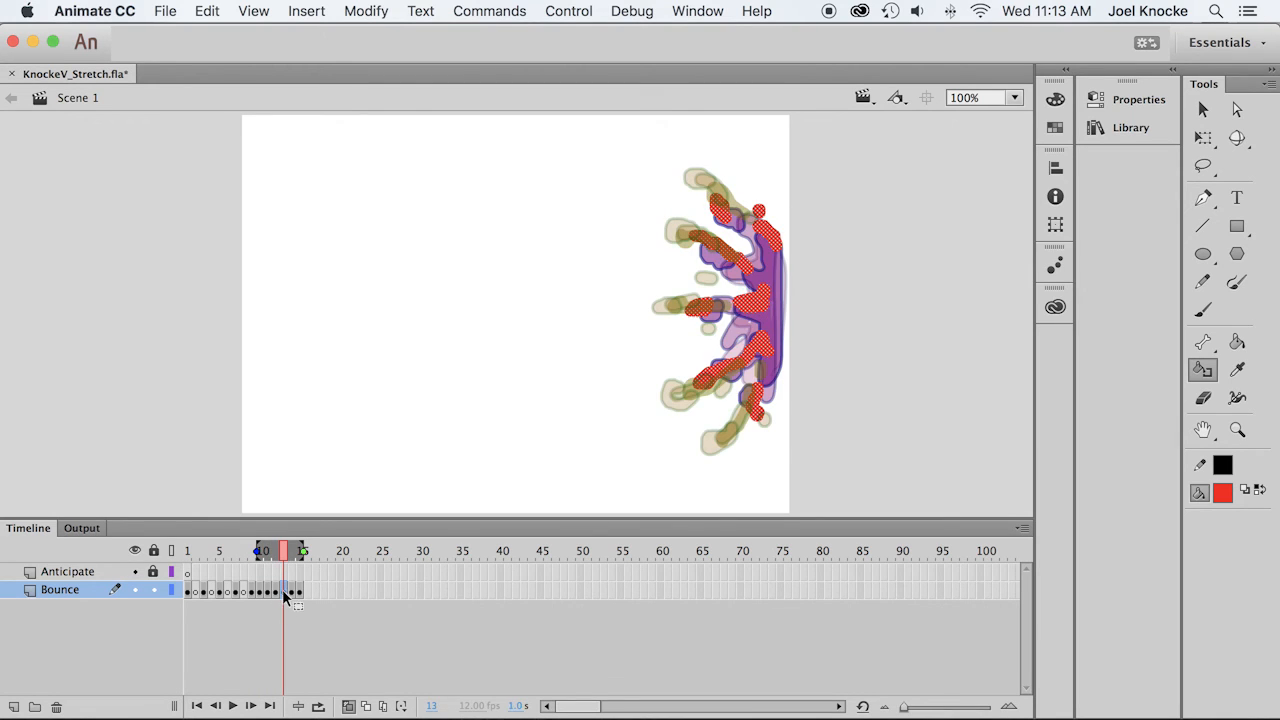
{"action": "left_click", "coordinate": [761, 226]}
{"action": "left_click", "coordinate": [719, 207]}
{"action": "left_click", "coordinate": [716, 245]}
{"action": "left_click", "coordinate": [750, 303]}
{"action": "left_click", "coordinate": [712, 312]}
{"action": "left_click", "coordinate": [758, 360]}
{"action": "left_click", "coordinate": [762, 388]}
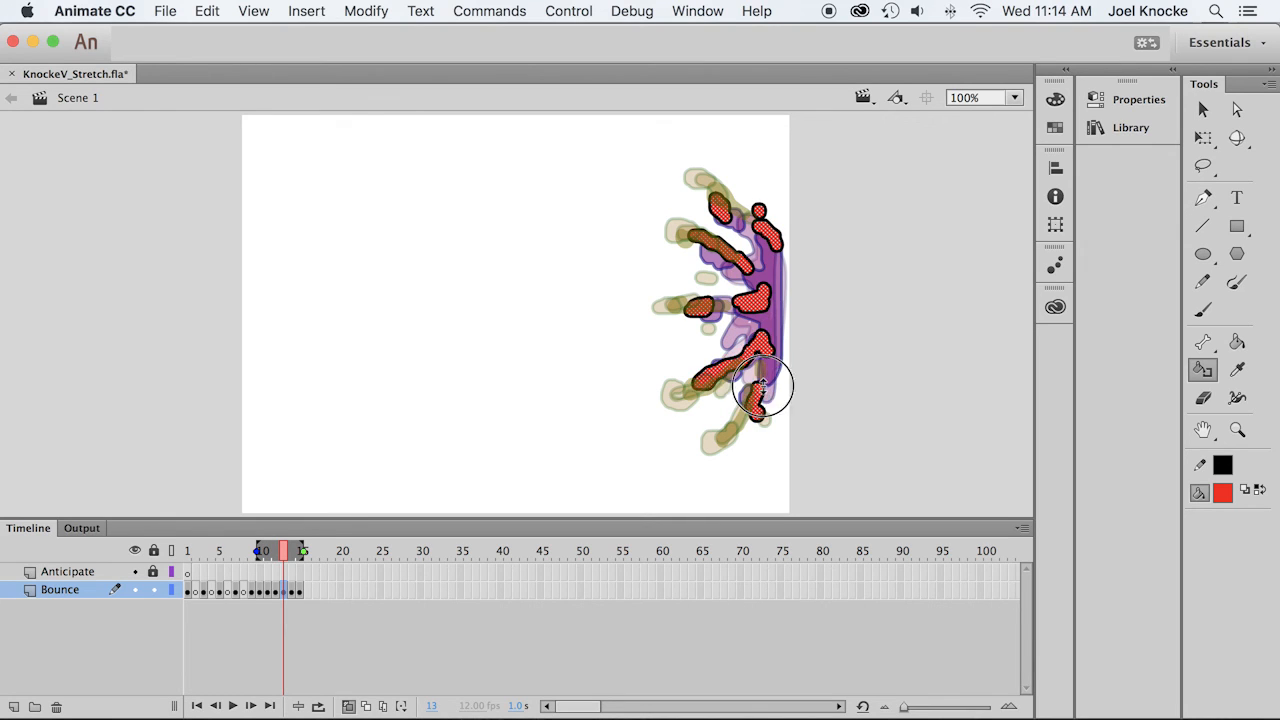
Outline each splatter streak at frame 14 in black with the Ink Bottle tool.
{"action": "left_click", "coordinate": [294, 591]}
{"action": "left_click", "coordinate": [725, 200]}
{"action": "left_click", "coordinate": [707, 240]}
{"action": "left_click", "coordinate": [704, 298]}
{"action": "left_click", "coordinate": [735, 374]}
{"action": "left_click", "coordinate": [760, 371]}
{"action": "left_click", "coordinate": [758, 398]}
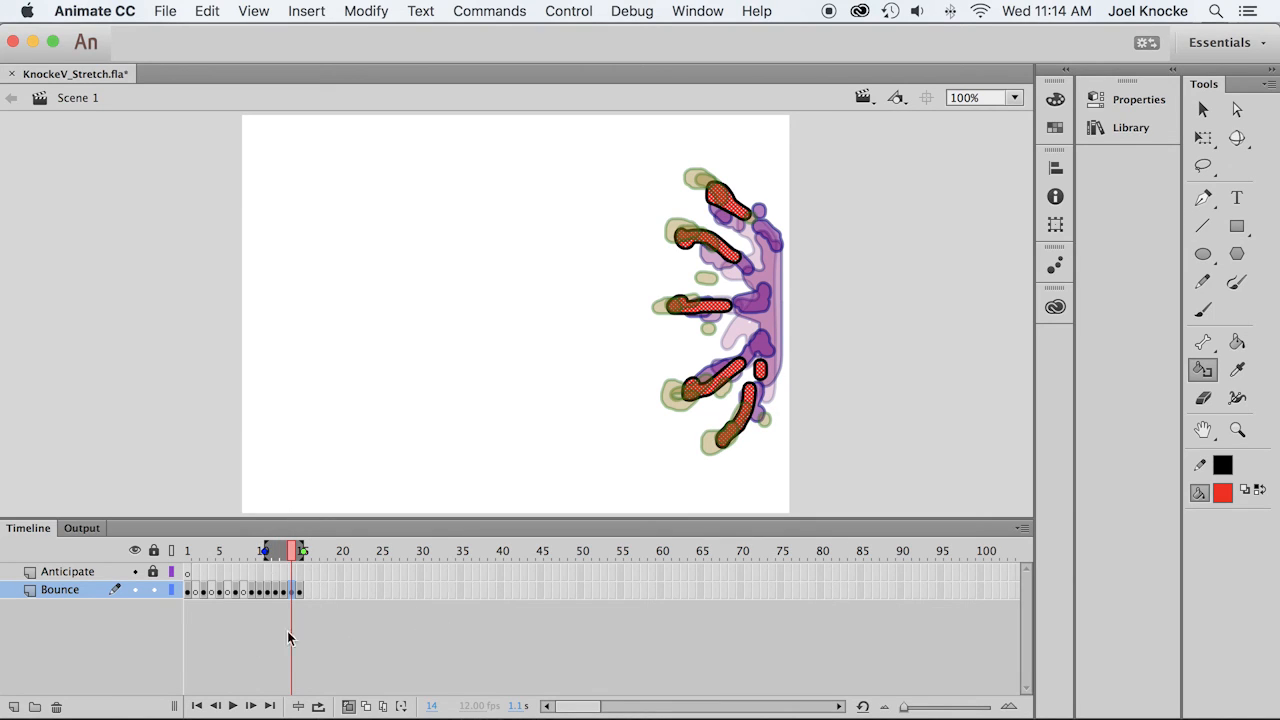
Copy the stretched oval from frame 3, paste it at frame 2 and place it between the circle and the frame 3 oval.
{"action": "left_click", "coordinate": [196, 591]}
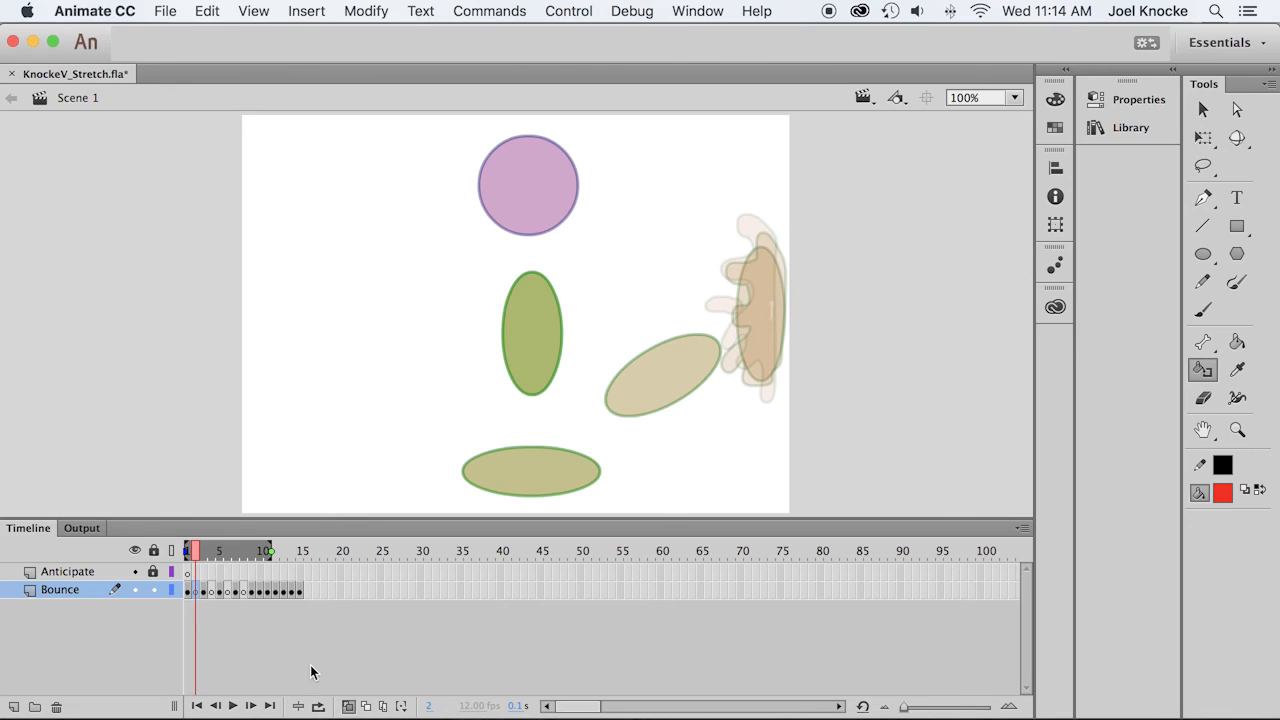
{"action": "left_click", "coordinate": [202, 592]}
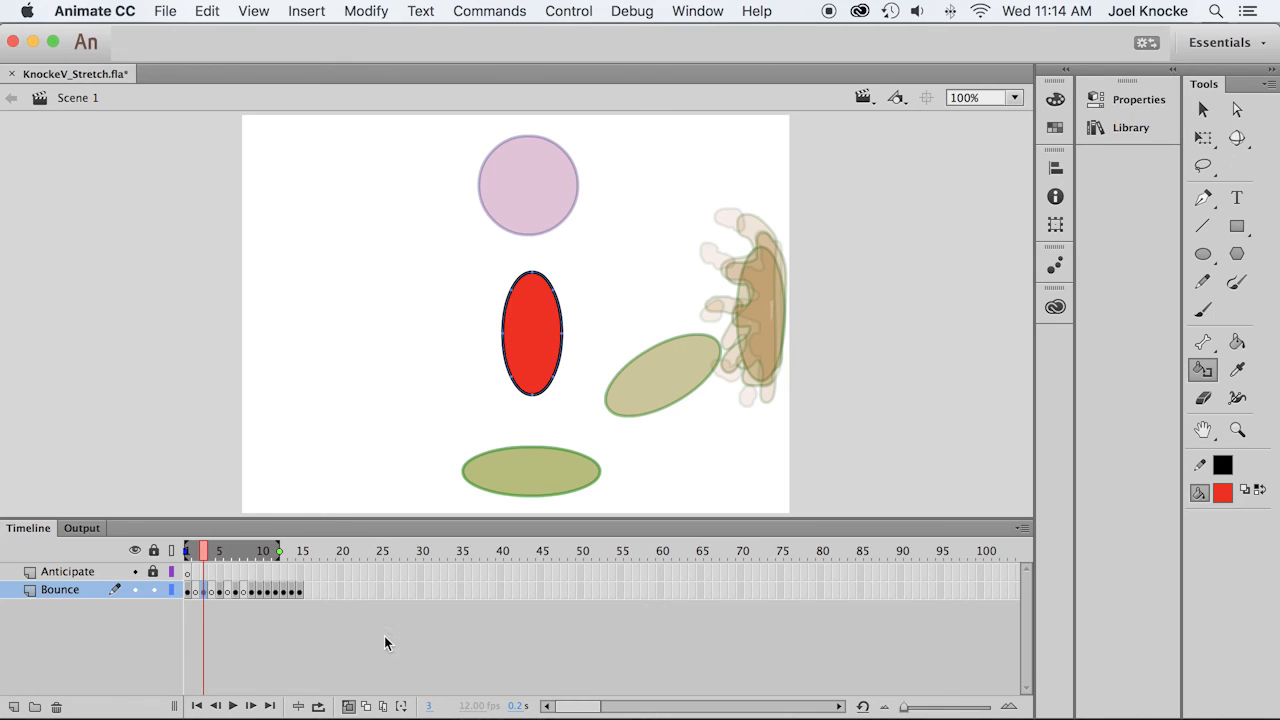
{"action": "key", "text": "v"}
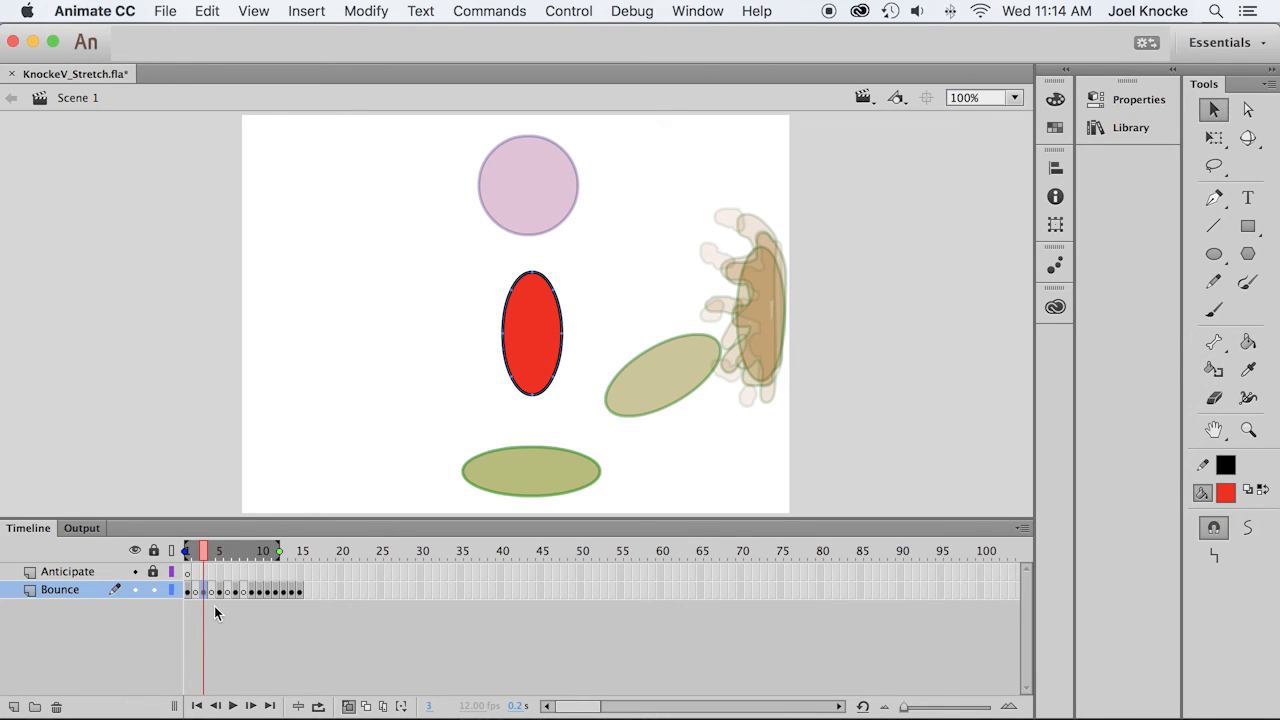
{"action": "key", "text": "super+c"}
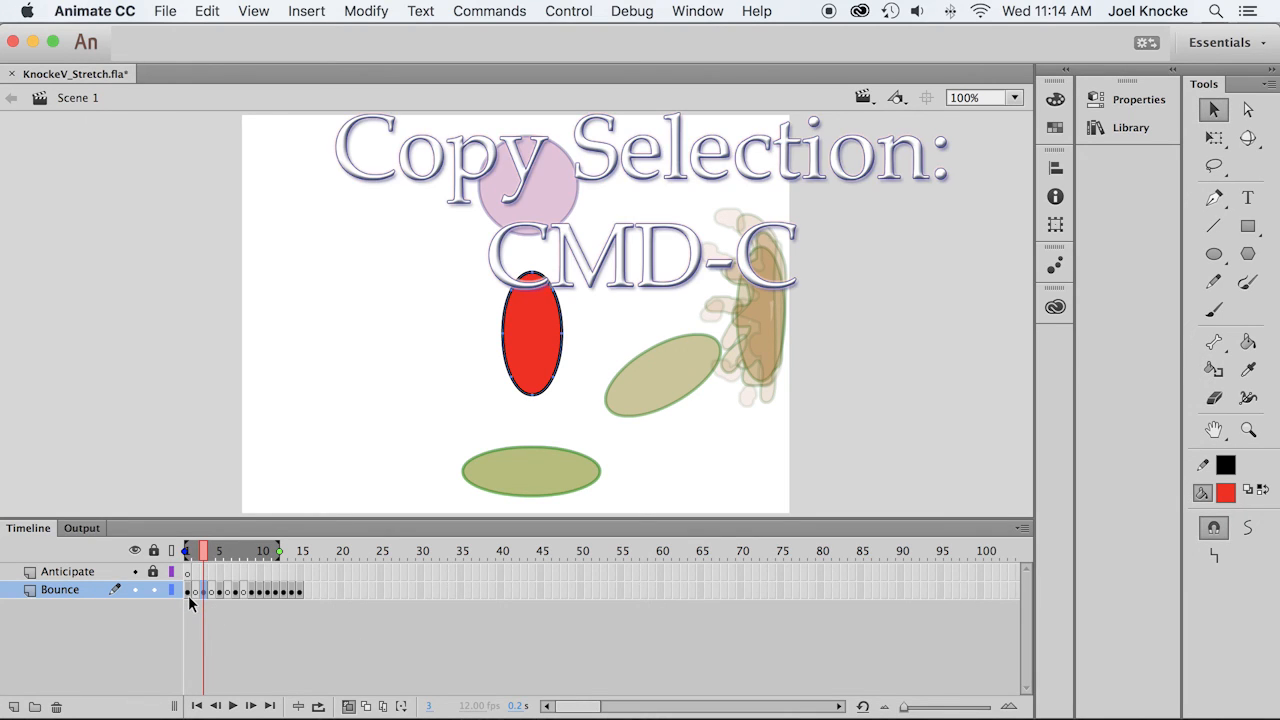
{"action": "left_click", "coordinate": [196, 592]}
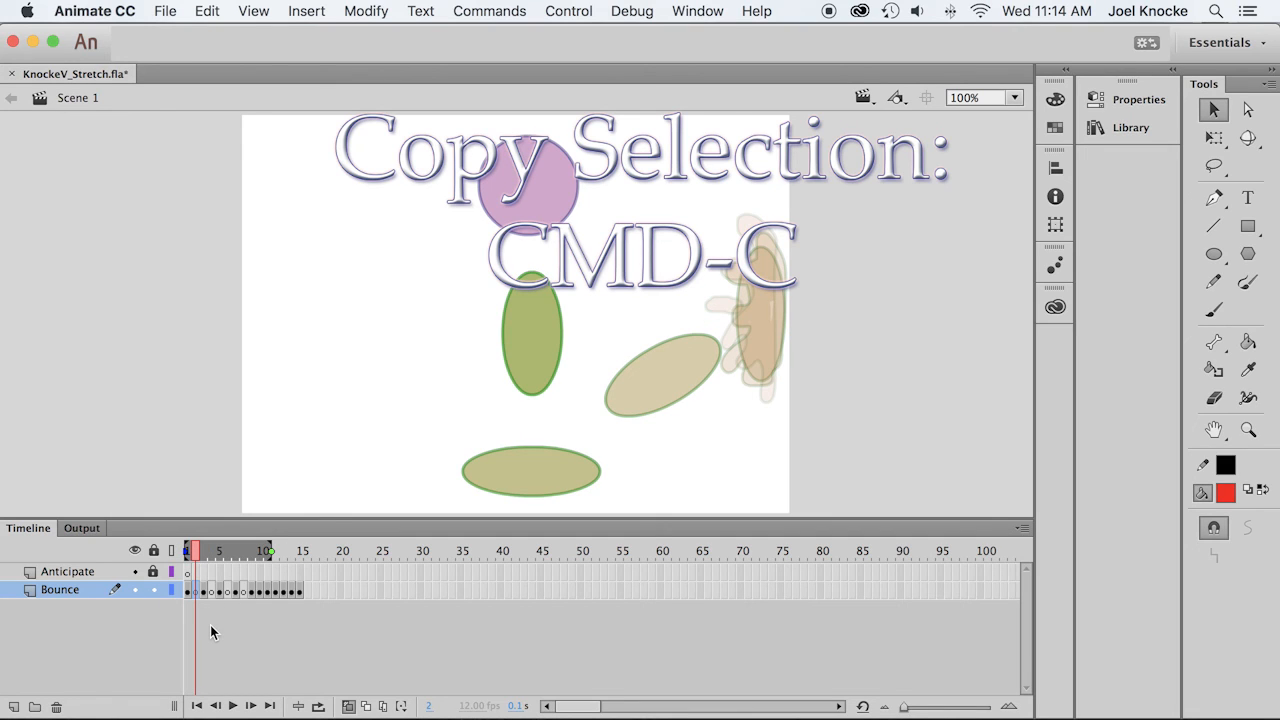
{"action": "key", "text": "super+v"}
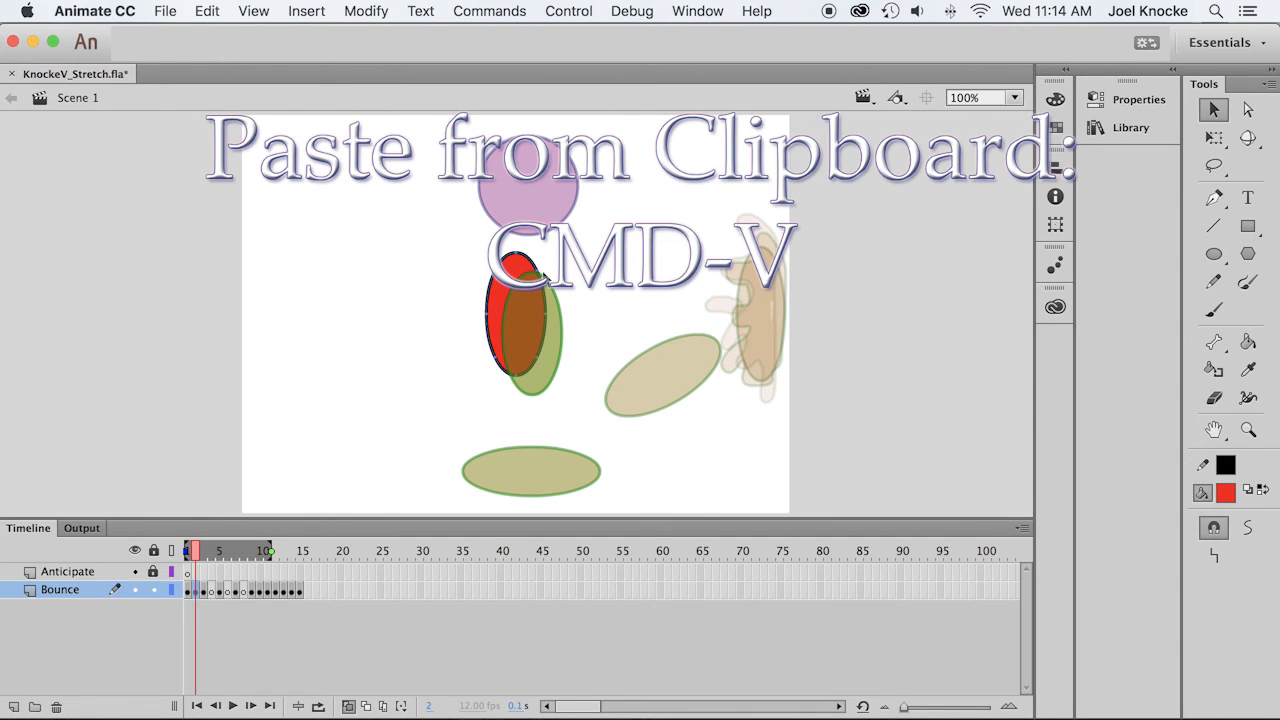
{"action": "left_click_drag", "start_coordinate": [520, 292], "coordinate": [522, 237]}
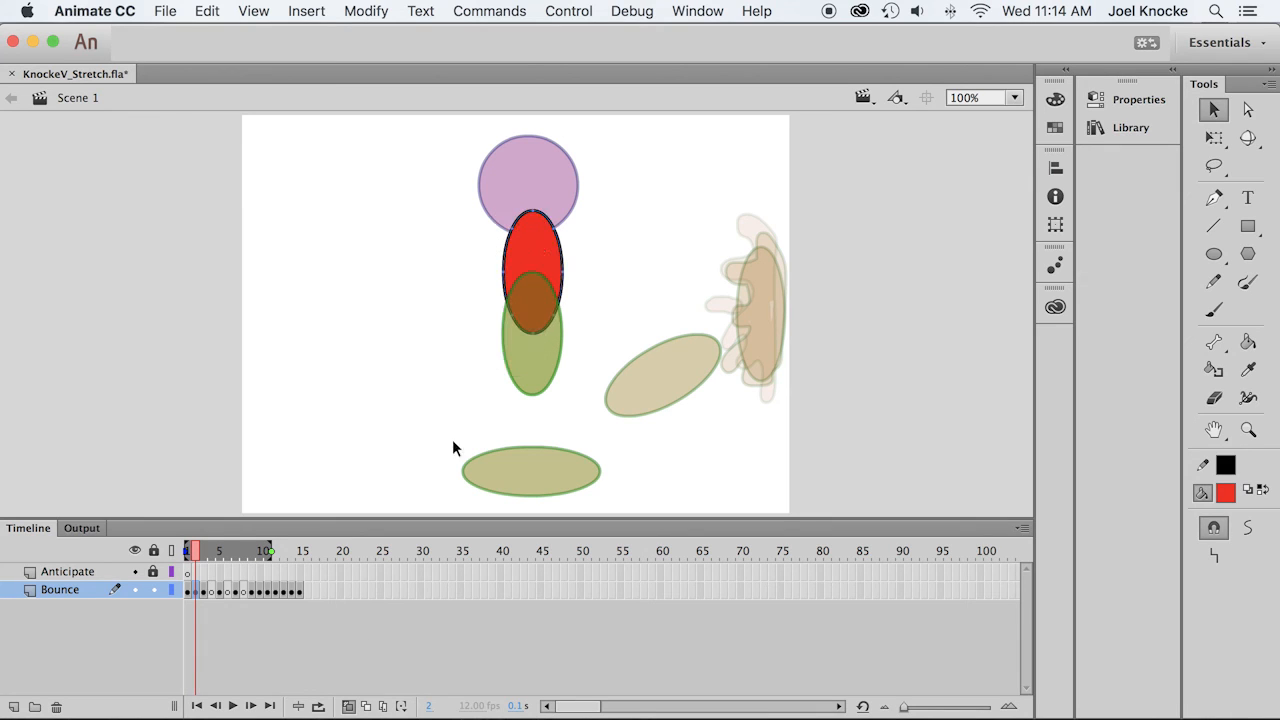
Paste the stretched oval at frame 4, place it between the frame 3 oval and the floor squash, and make it narrower and taller.
{"action": "left_click", "coordinate": [211, 591]}
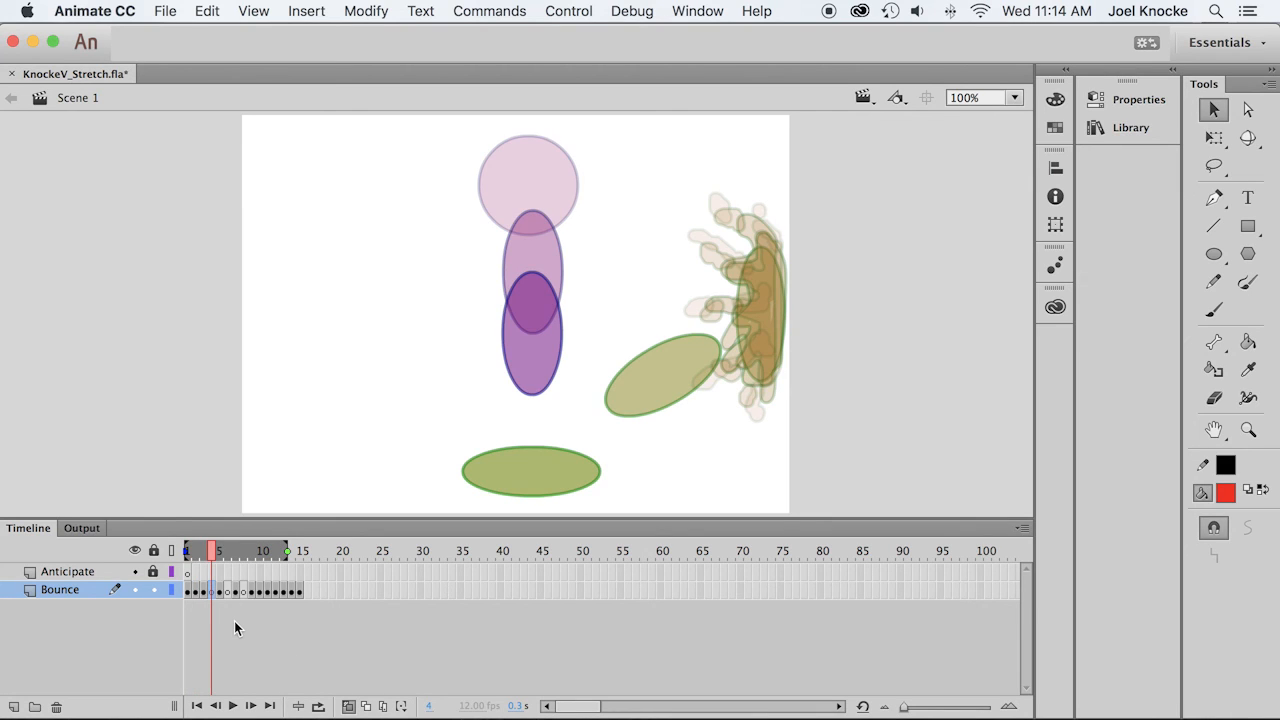
{"action": "key", "text": "super+v"}
{"action": "left_click_drag", "start_coordinate": [514, 297], "coordinate": [537, 386]}
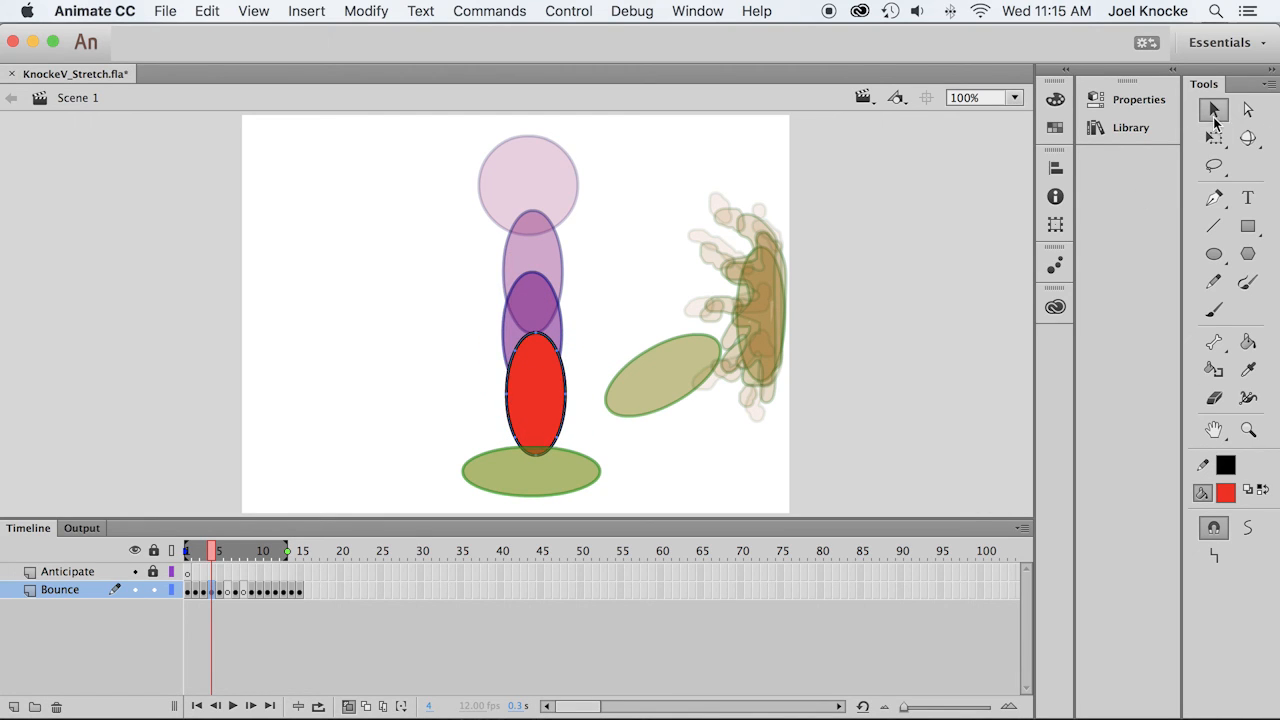
{"action": "left_click", "coordinate": [1214, 137]}
{"action": "left_click", "coordinate": [506, 393]}
{"action": "left_click_drag", "start_coordinate": [506, 393], "coordinate": [548, 408]}
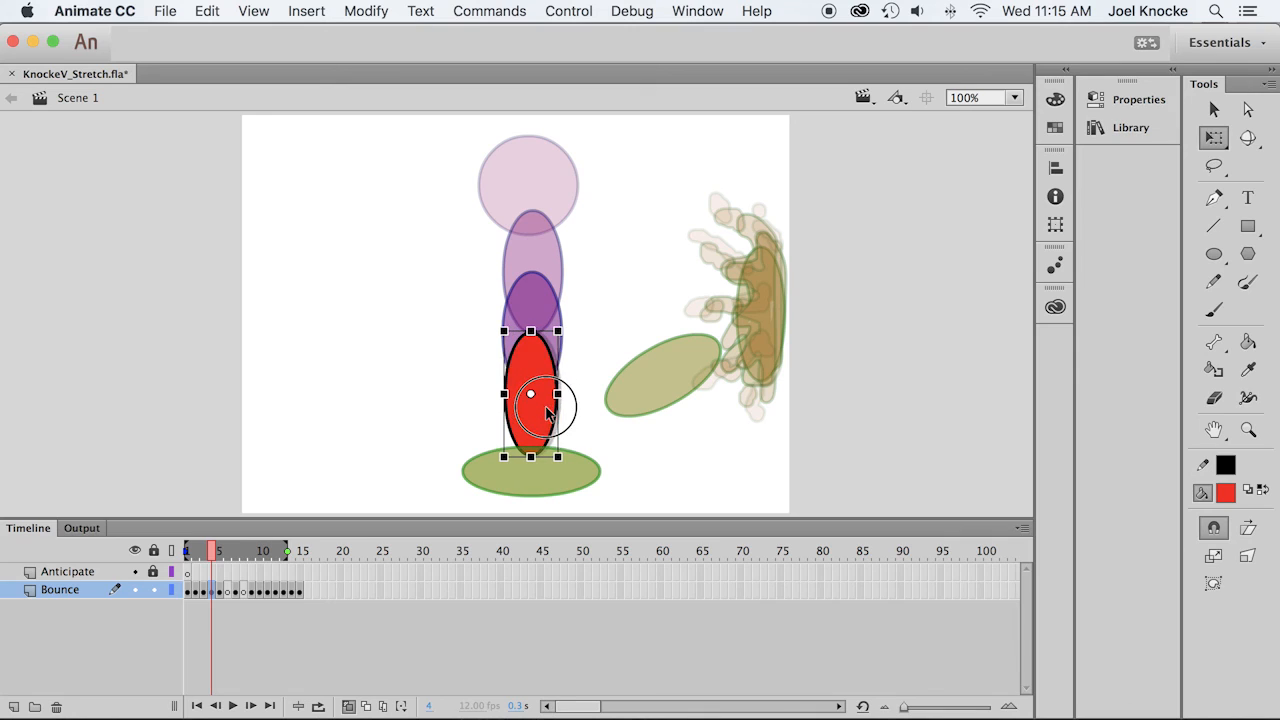
{"action": "left_click_drag", "start_coordinate": [530, 327], "coordinate": [530, 320]}
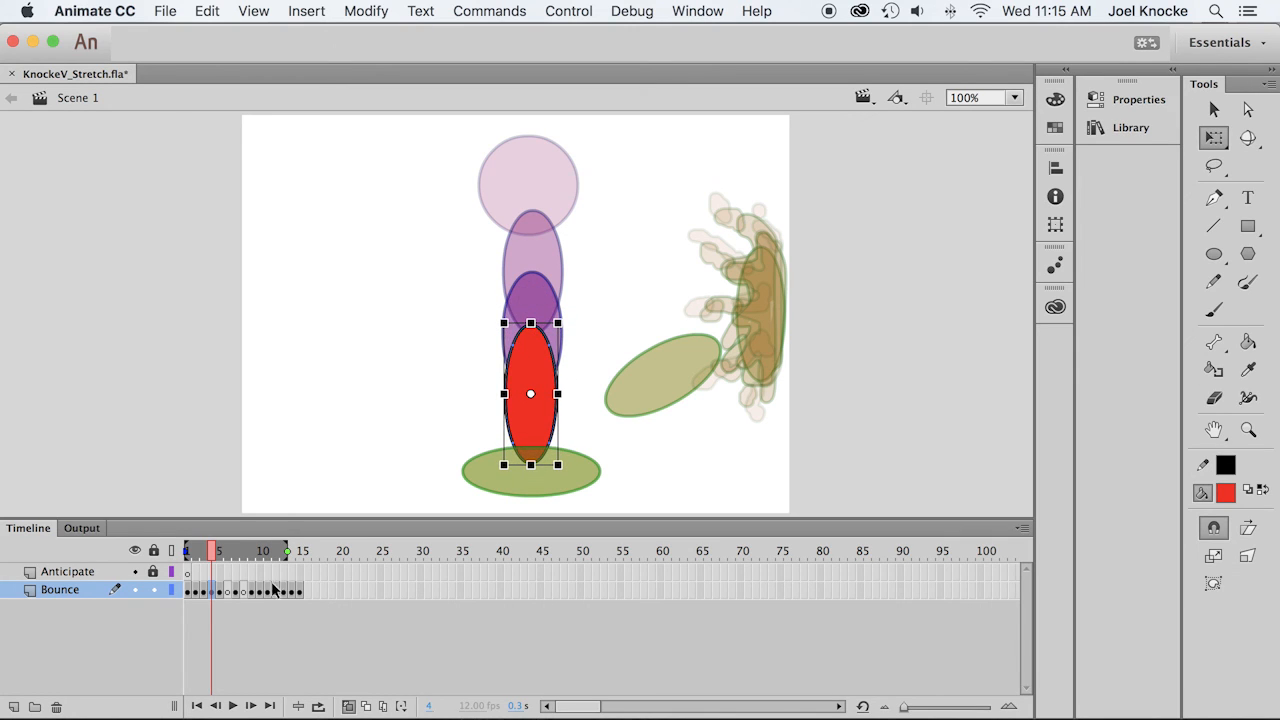
Raise the frame 3 oval slightly, and move the frame 2 oval up while making it shorter and wider.
{"action": "left_click", "coordinate": [201, 592]}
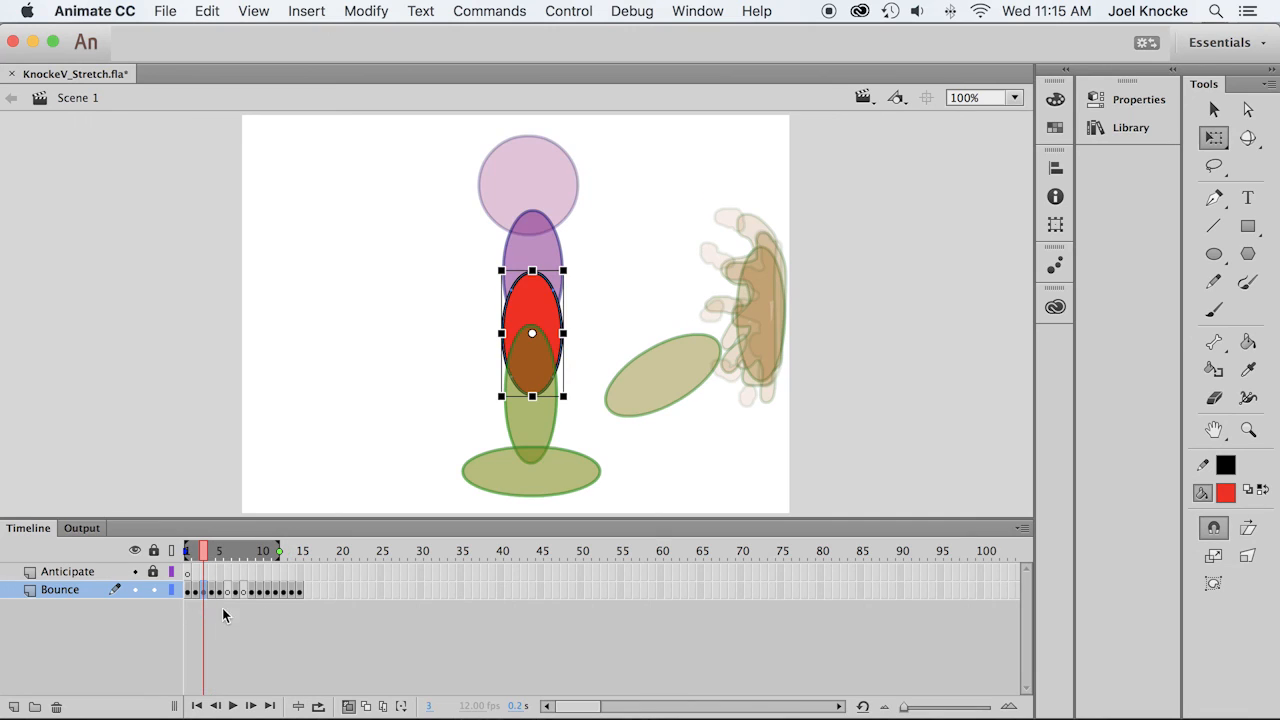
{"action": "left_click_drag", "start_coordinate": [537, 305], "coordinate": [535, 292]}
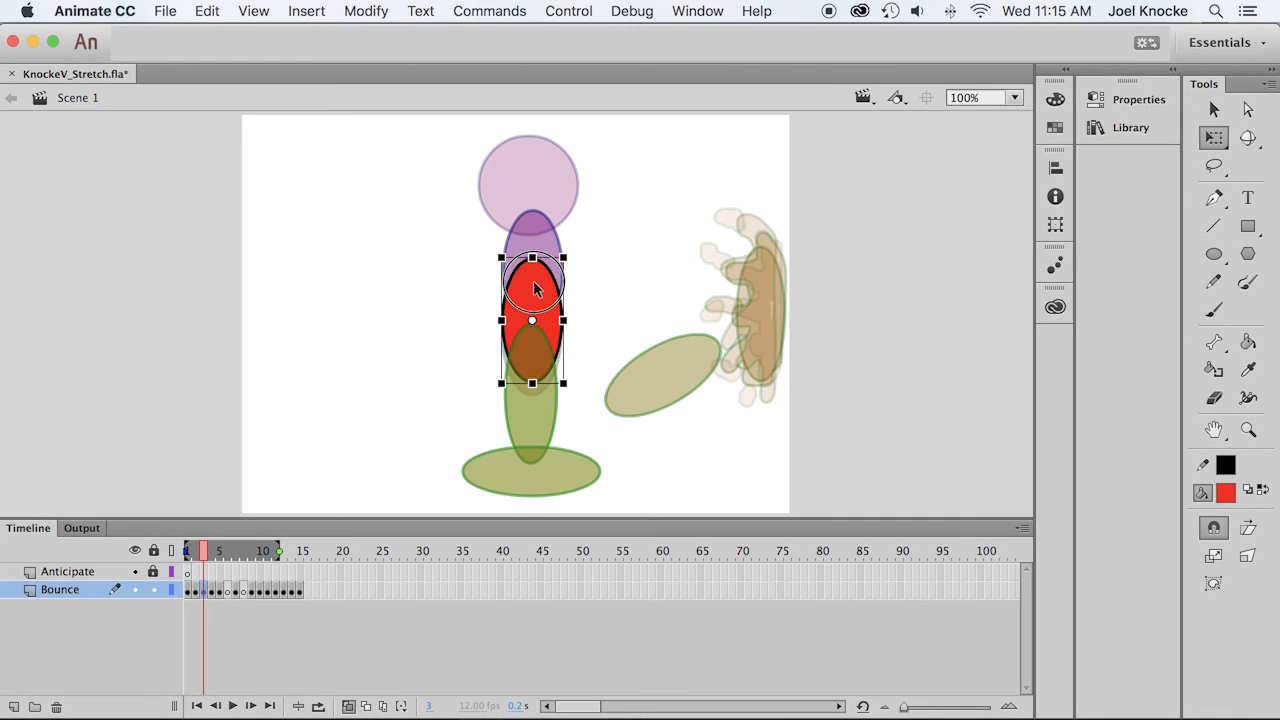
{"action": "left_click", "coordinate": [196, 592]}
{"action": "mouse_move", "coordinate": [533, 335]}
{"action": "left_mouse_down"}
{"action": "mouse_move", "coordinate": [533, 350]}
{"action": "mouse_move", "coordinate": [533, 327]}
{"action": "left_mouse_up"}
{"action": "left_click_drag", "start_coordinate": [502, 271], "coordinate": [533, 276]}
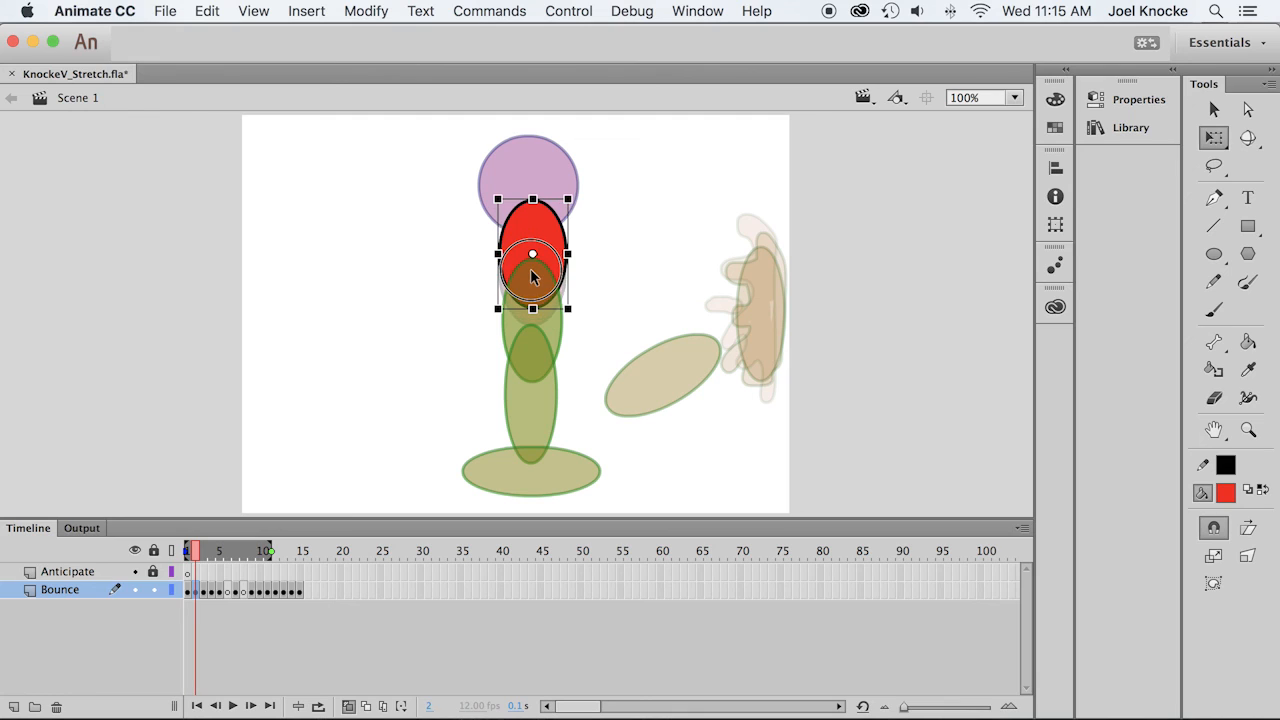
Copy the tilted oval from frame 7, paste it at frame 6 and place it between the floor squash and the frame 7 oval.
{"action": "left_click", "coordinate": [228, 591]}
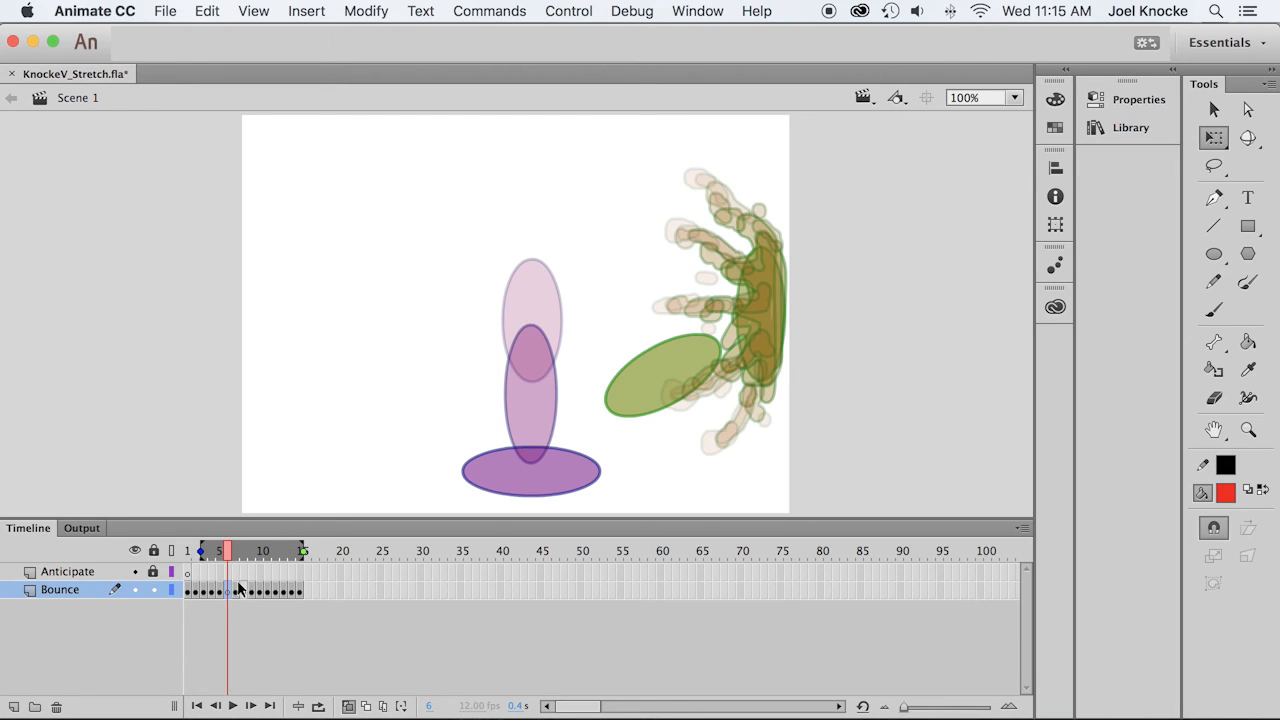
{"action": "left_click", "coordinate": [236, 591]}
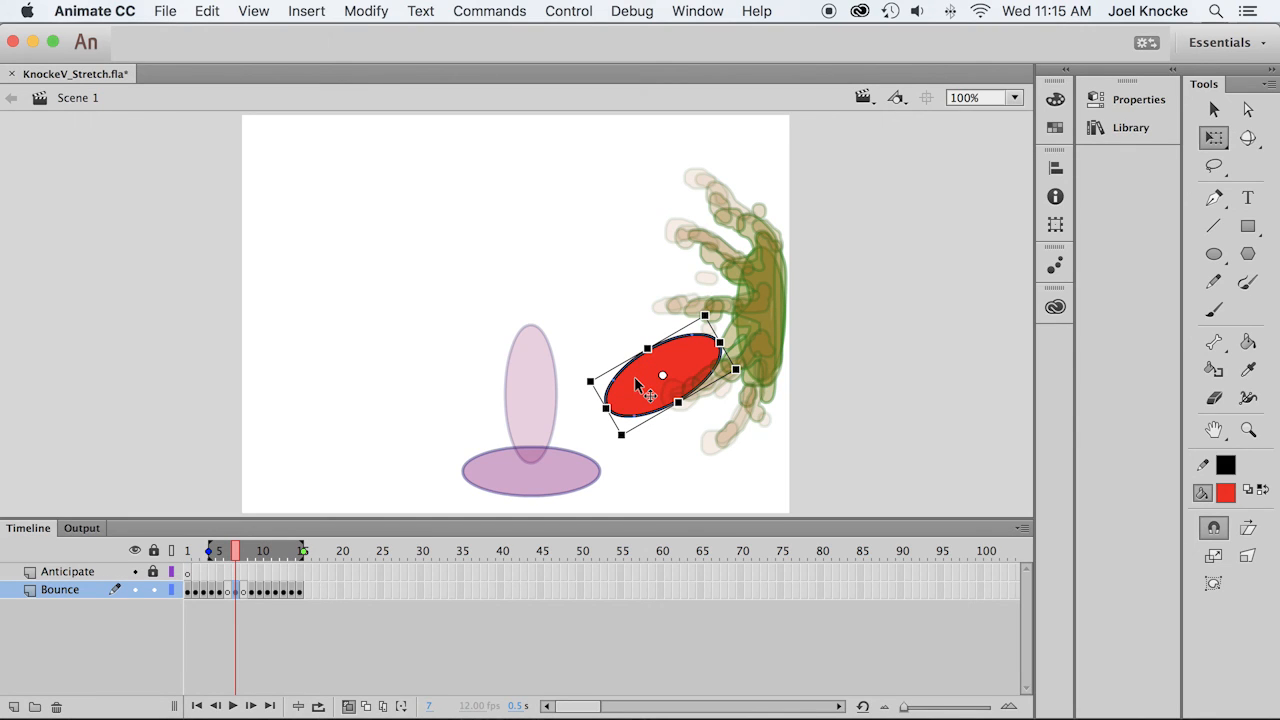
{"action": "left_click", "coordinate": [228, 591]}
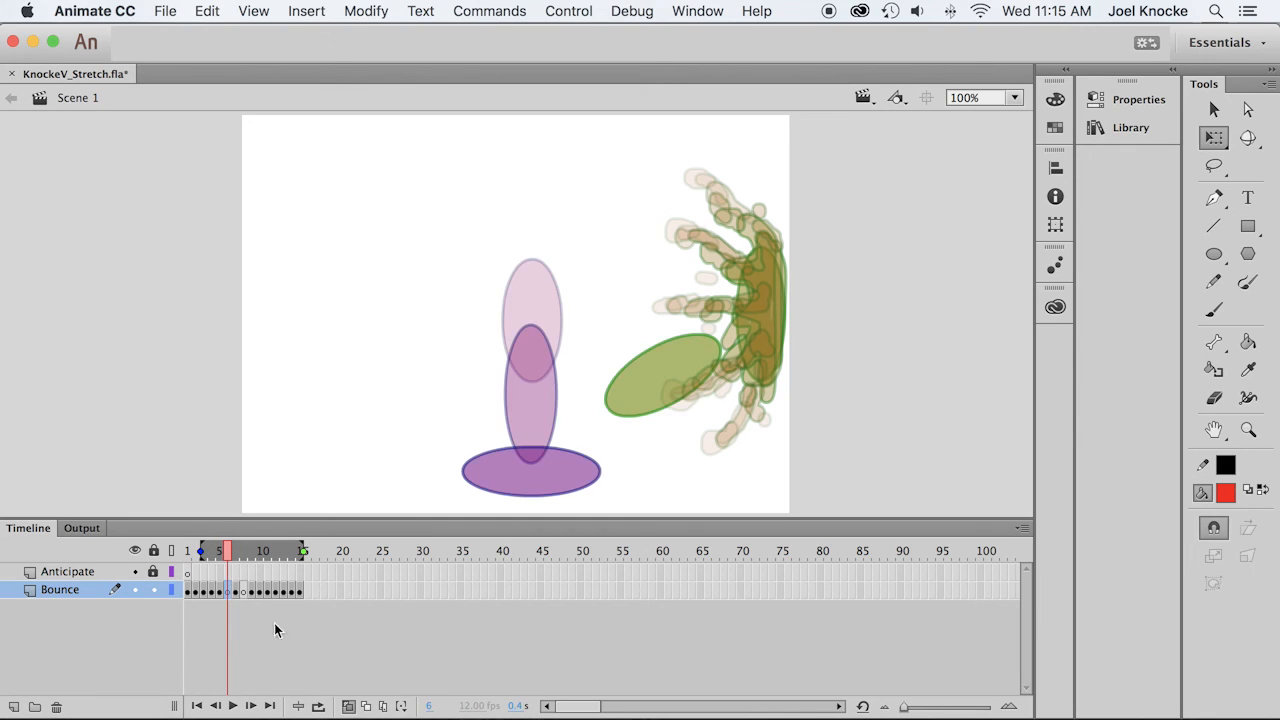
{"action": "key", "text": "super+shift+v"}
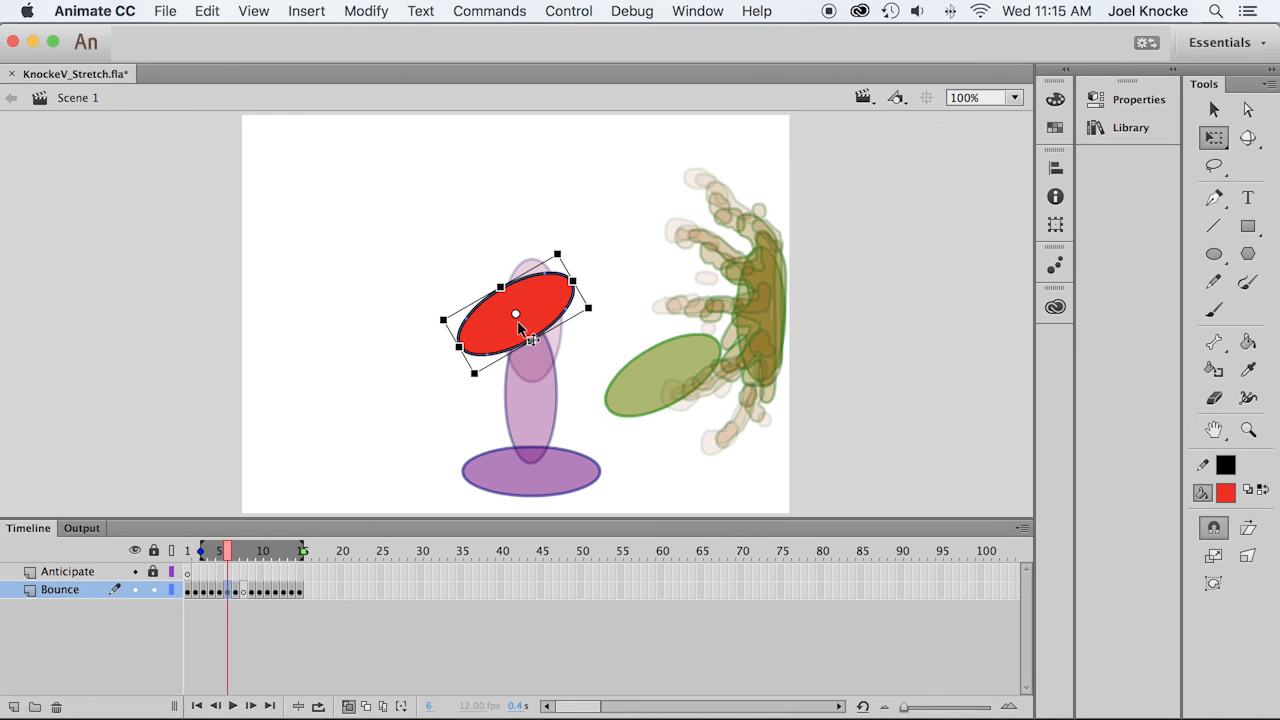
{"action": "left_click_drag", "start_coordinate": [500, 330], "coordinate": [584, 441]}
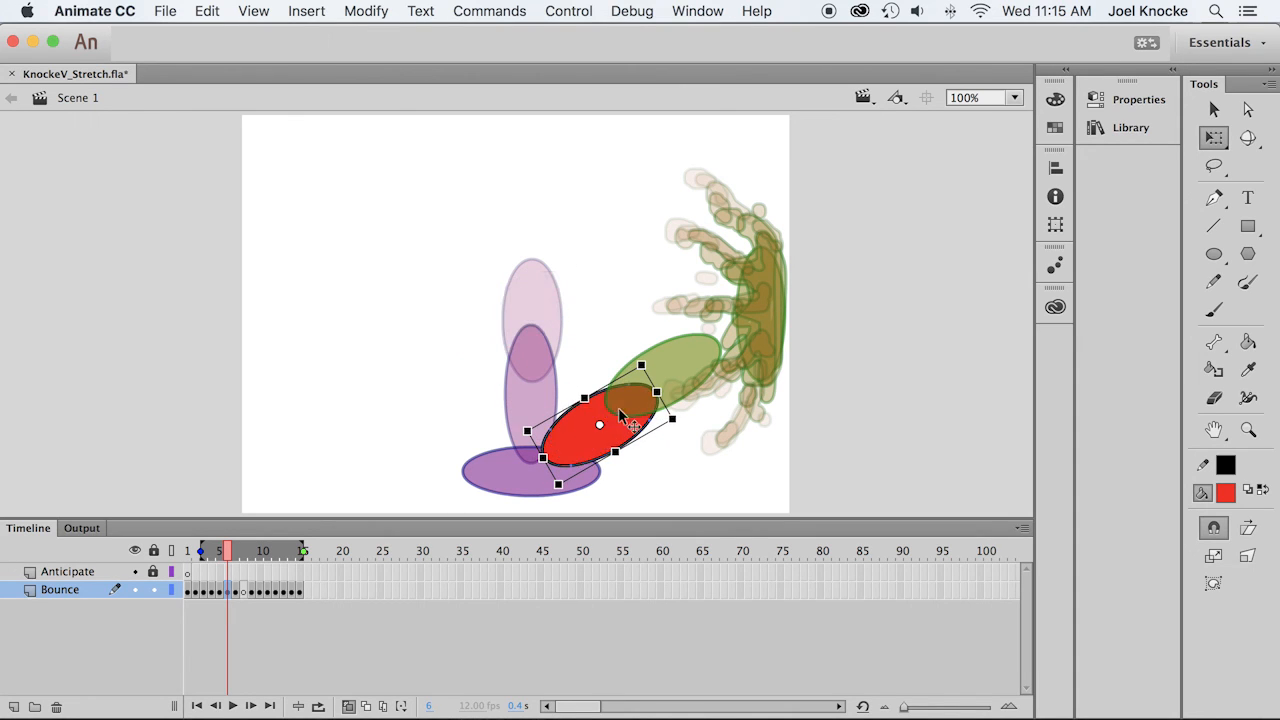
Stretch the frame 6 oval longer and thinner with Free Transform, reposition it and rotate it to a steeper tilt.
{"action": "left_click_drag", "start_coordinate": [656, 391], "coordinate": [601, 432]}
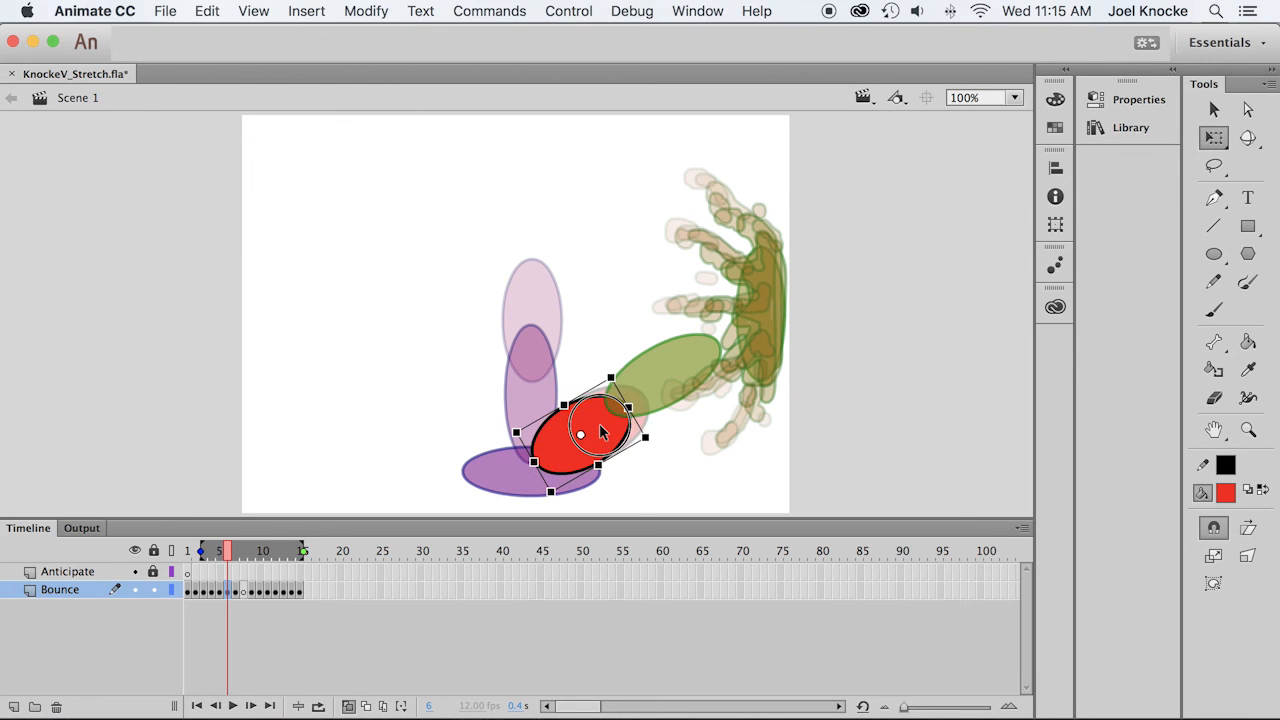
{"action": "left_click_drag", "start_coordinate": [629, 408], "coordinate": [652, 396]}
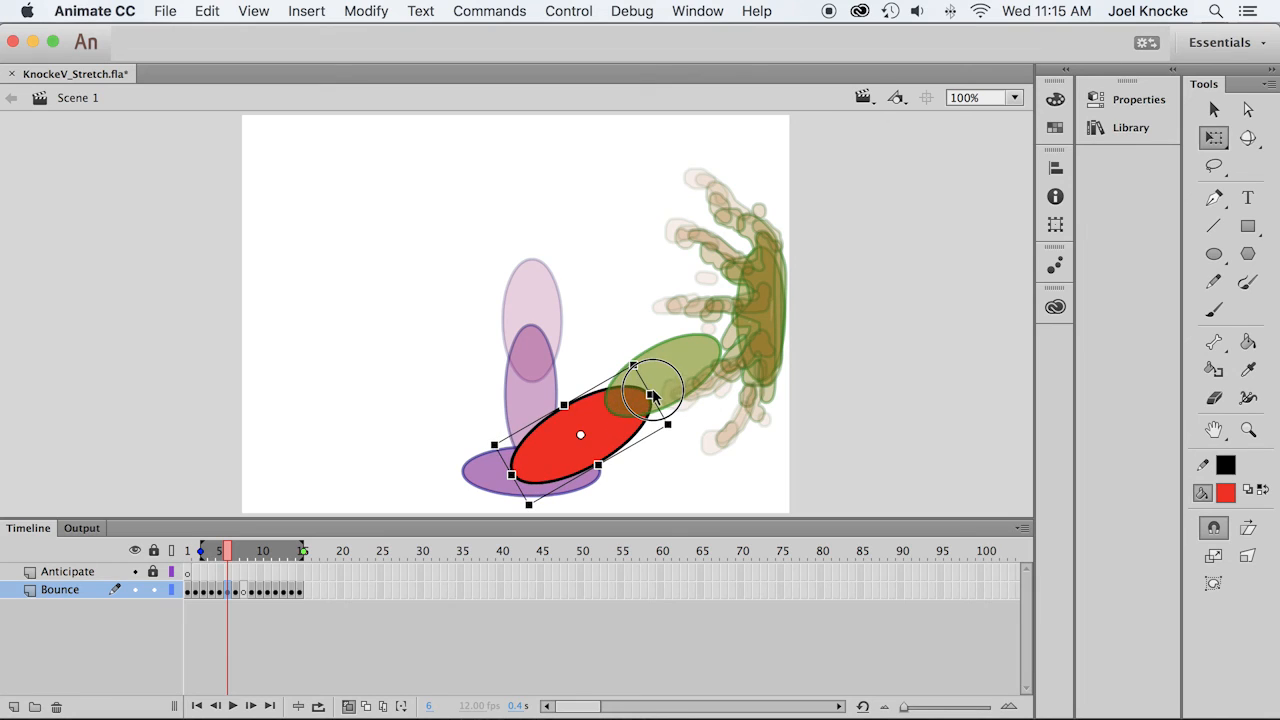
{"action": "left_click_drag", "start_coordinate": [564, 404], "coordinate": [635, 426]}
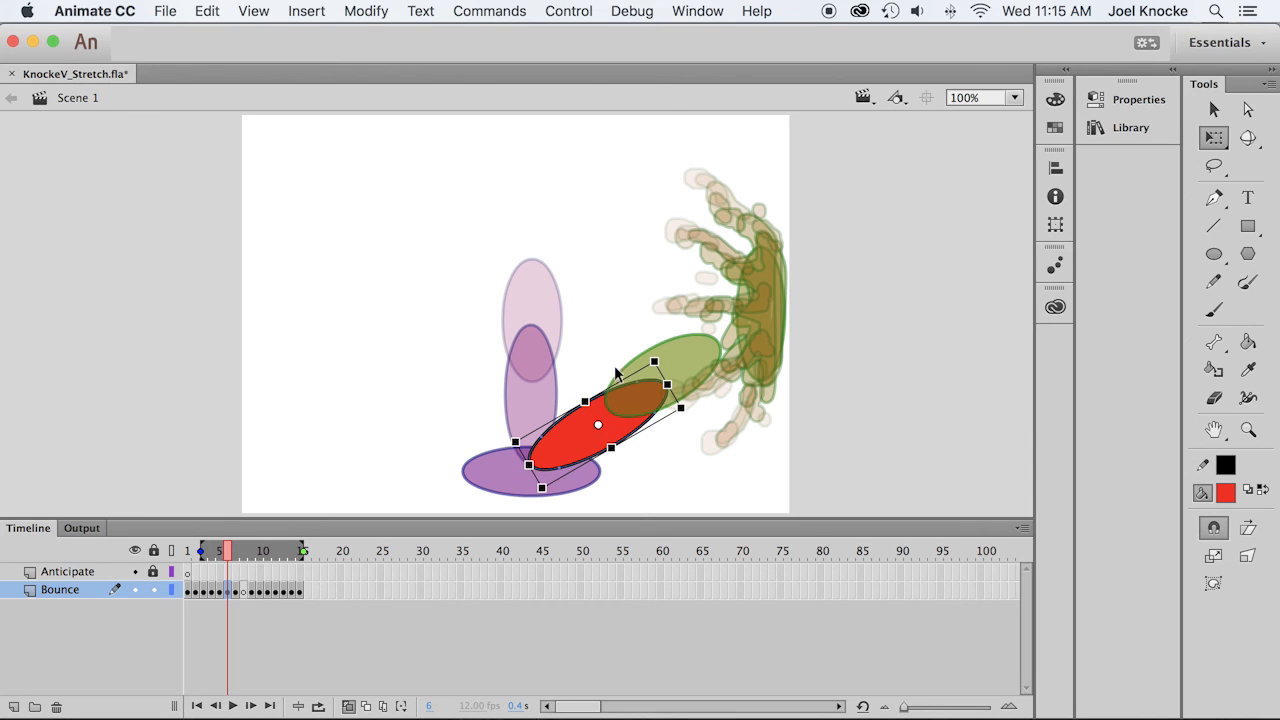
{"action": "left_click_drag", "start_coordinate": [657, 347], "coordinate": [643, 347]}
{"action": "left_click", "coordinate": [643, 346]}
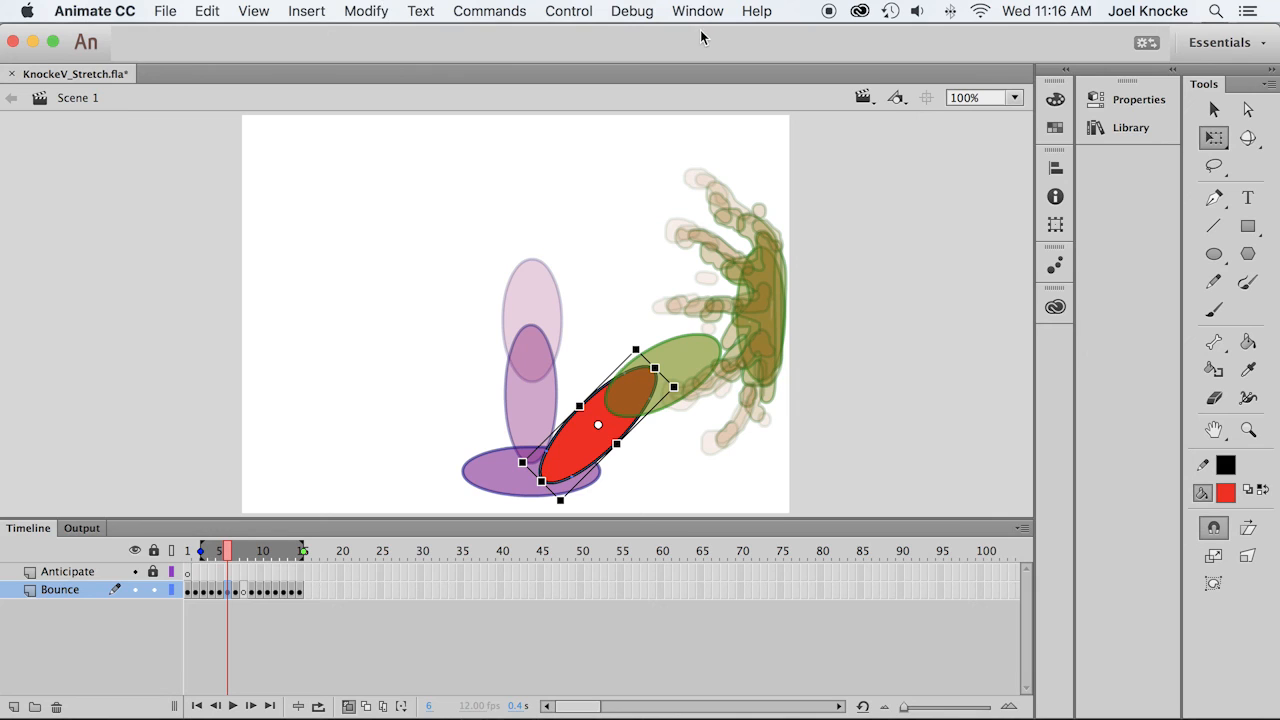
Turn off Snap Align and Snap to Objects.
{"action": "left_click", "coordinate": [254, 12]}
{"action": "mouse_move", "coordinate": [265, 243]}
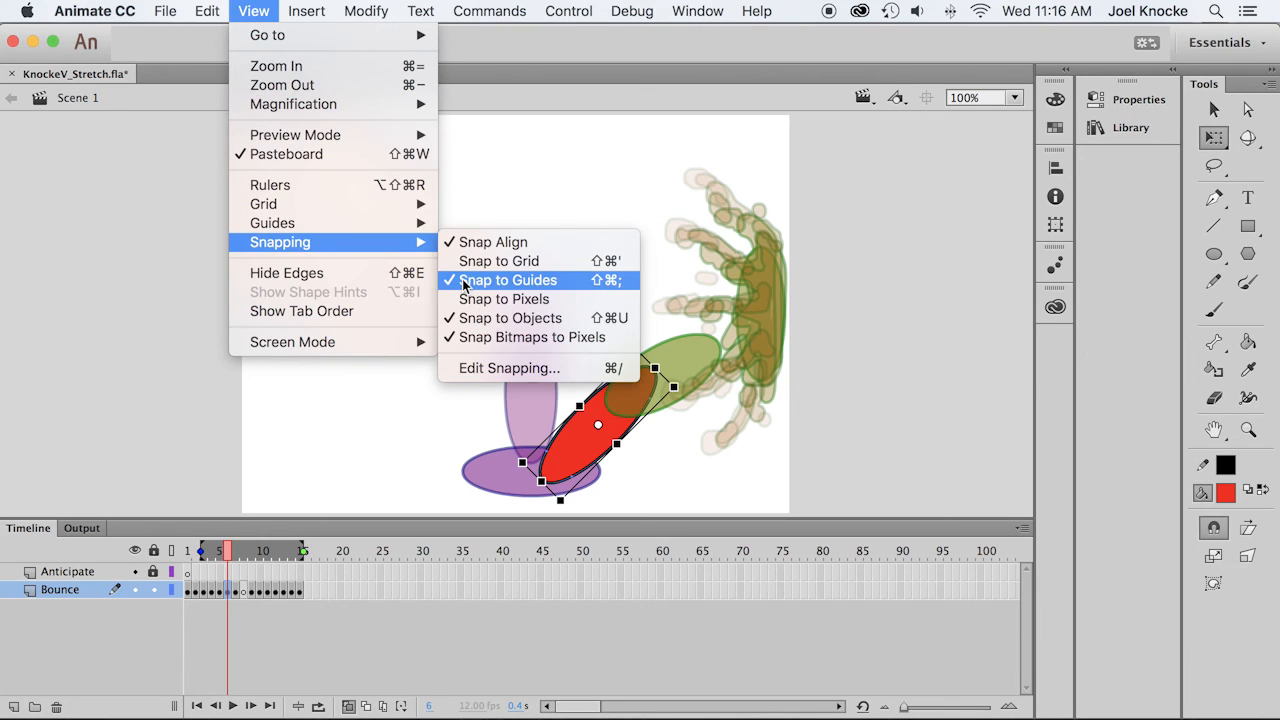
{"action": "left_click", "coordinate": [482, 246]}
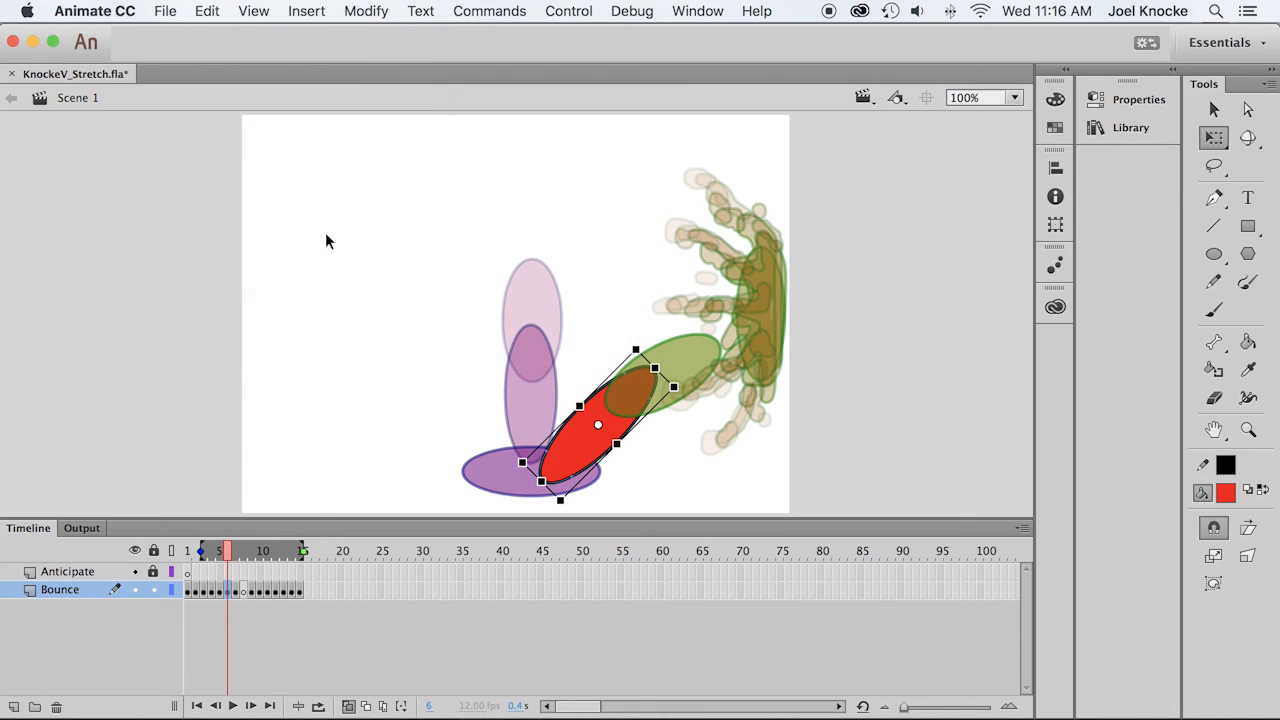
{"action": "left_click", "coordinate": [254, 12]}
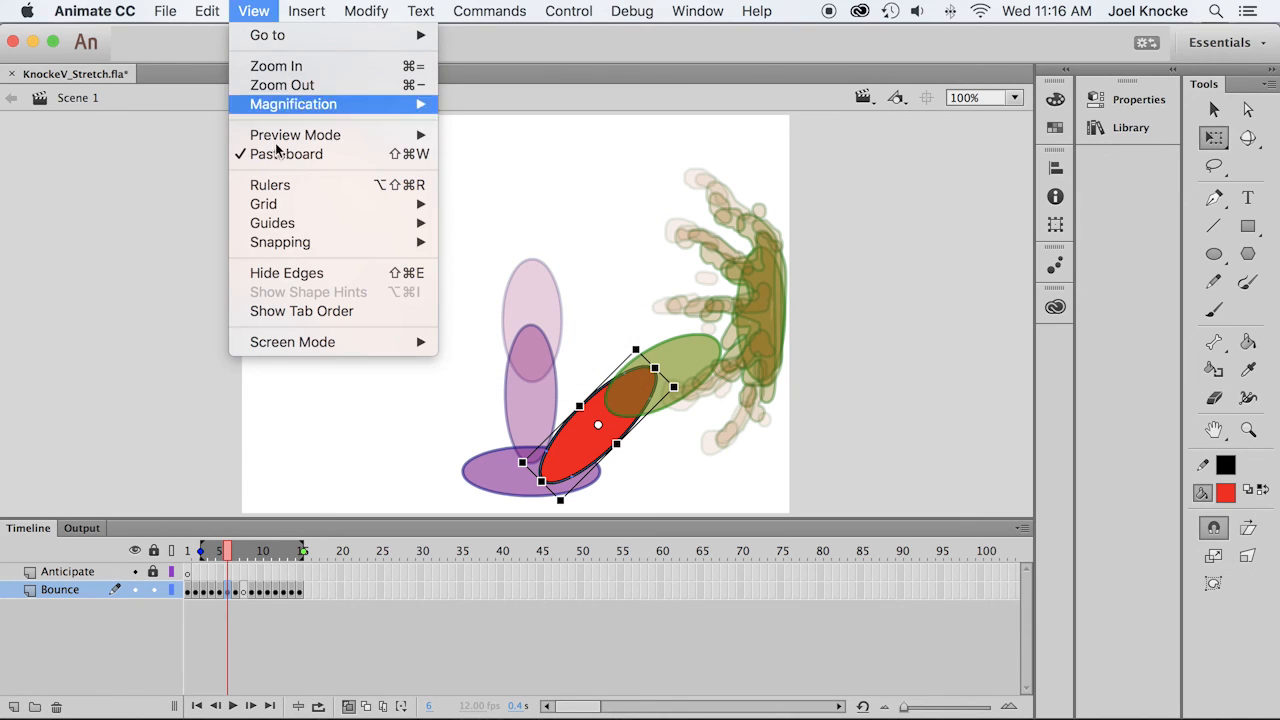
{"action": "mouse_move", "coordinate": [299, 249]}
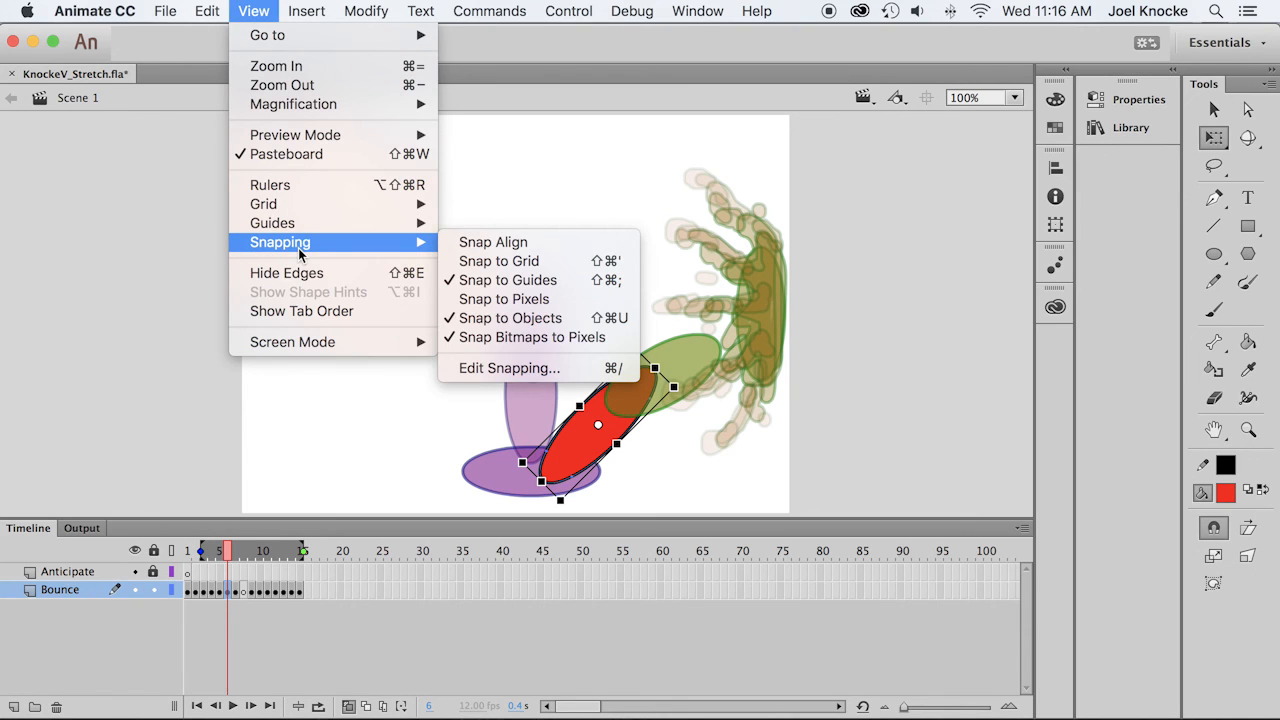
{"action": "left_click", "coordinate": [480, 318]}
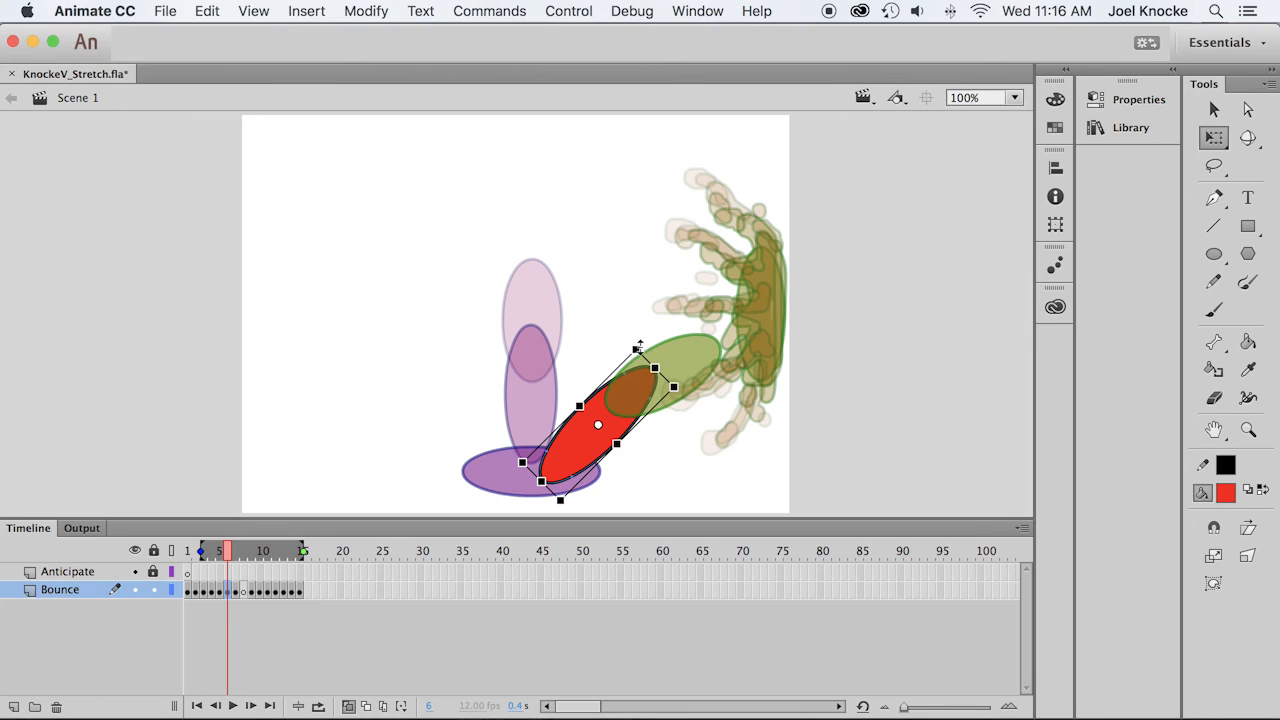
Nudge the frame 6 oval slightly up and to the left, and rotate it to a slightly shallower tilt.
{"action": "left_click_drag", "start_coordinate": [644, 346], "coordinate": [645, 343]}
{"action": "left_click_drag", "start_coordinate": [561, 463], "coordinate": [557, 454]}
{"action": "left_click_drag", "start_coordinate": [636, 329], "coordinate": [640, 340]}
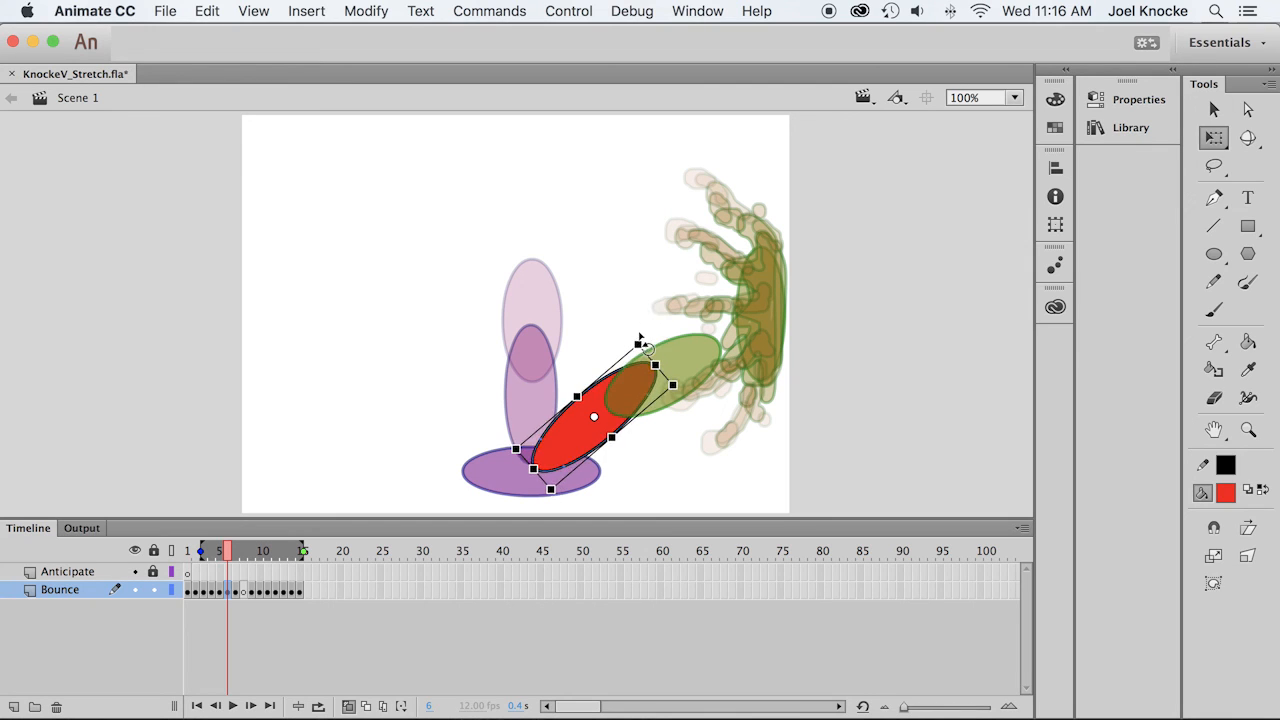
Move the frame 7 oval up slightly and rotate it to a somewhat steeper tilt.
{"action": "left_click", "coordinate": [234, 591]}
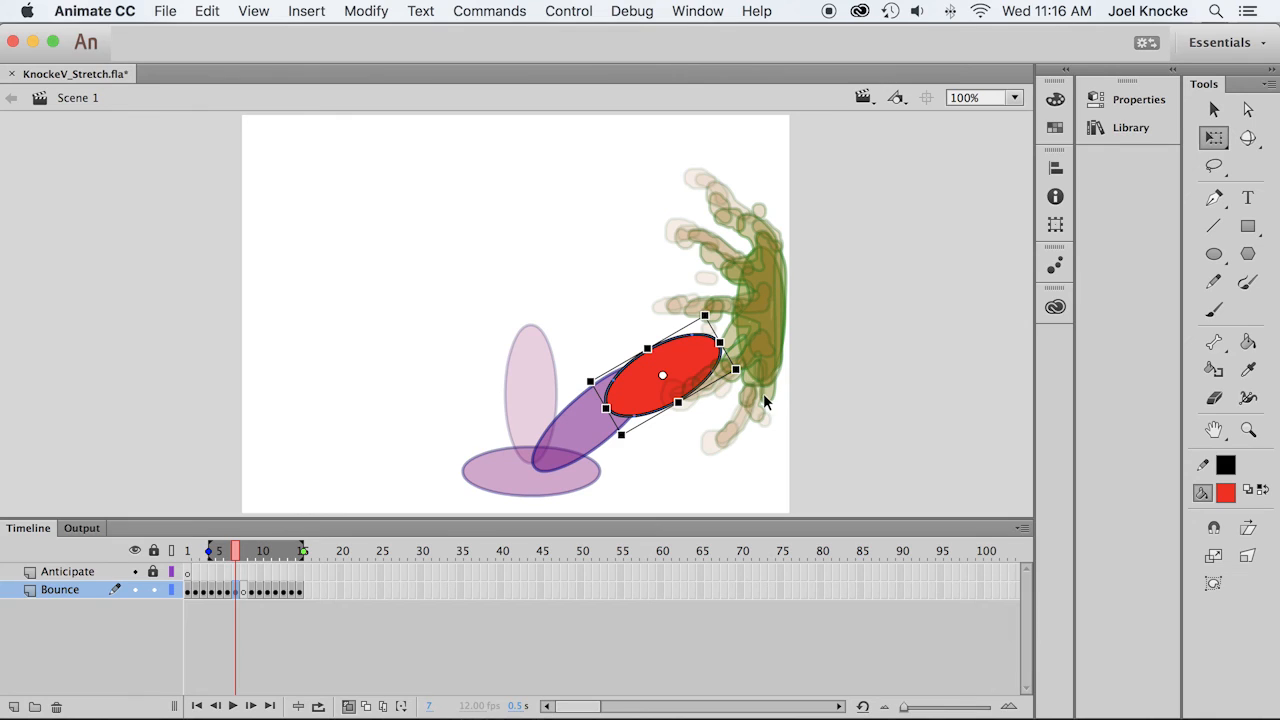
{"action": "left_click_drag", "start_coordinate": [675, 360], "coordinate": [673, 349]}
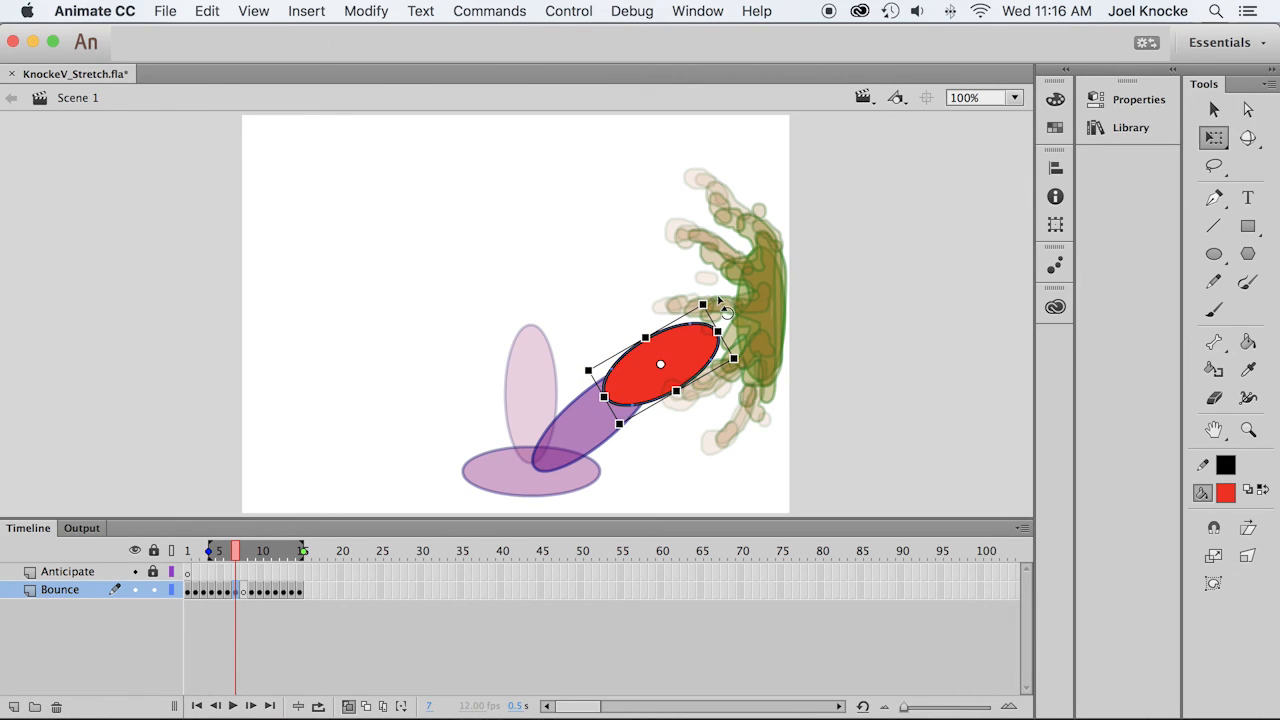
{"action": "left_click_drag", "start_coordinate": [720, 300], "coordinate": [703, 291]}
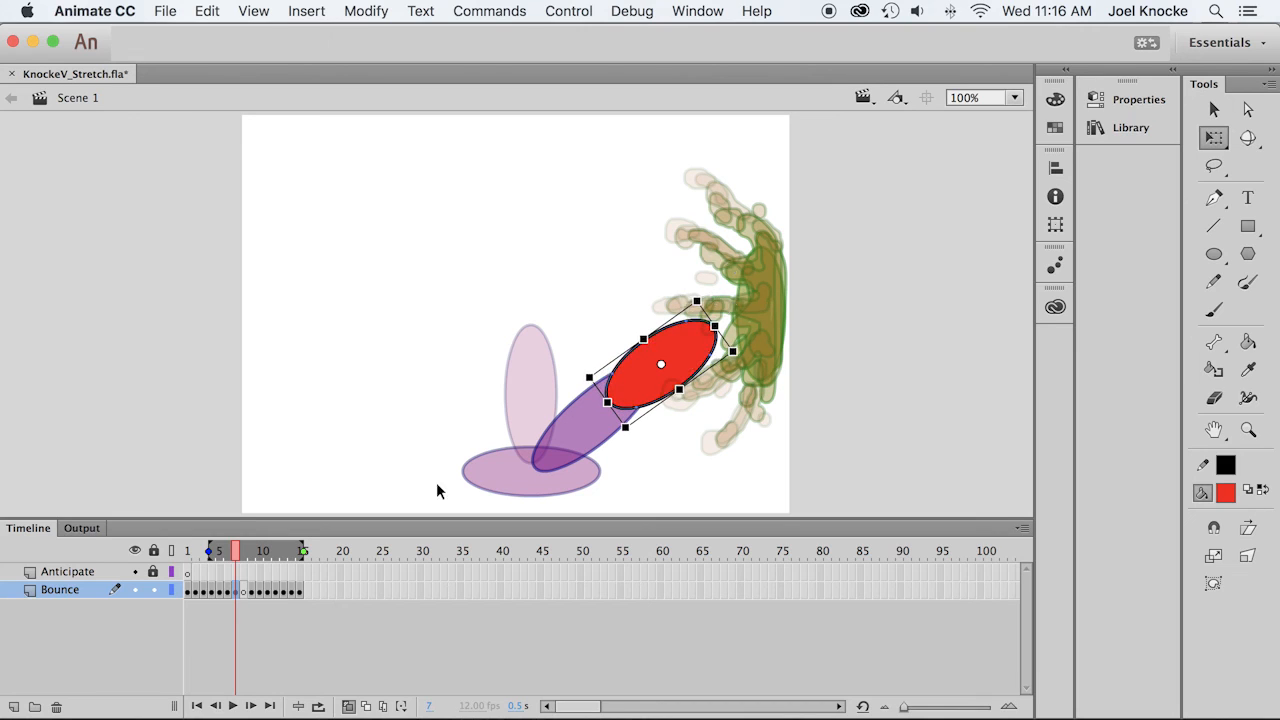
Paste the frame 7 oval at frame 8, place it just before the wall impact and reshape it rounder.
{"action": "left_click", "coordinate": [243, 592]}
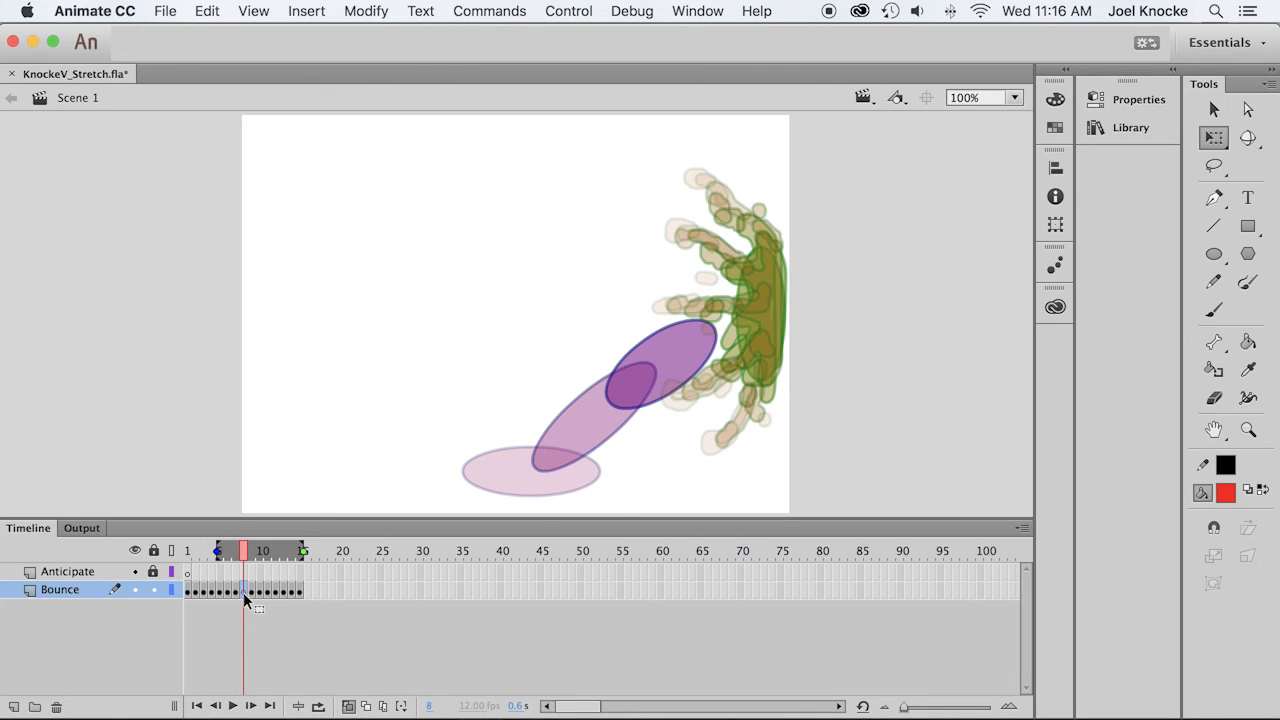
{"action": "key", "text": "super+shift+v"}
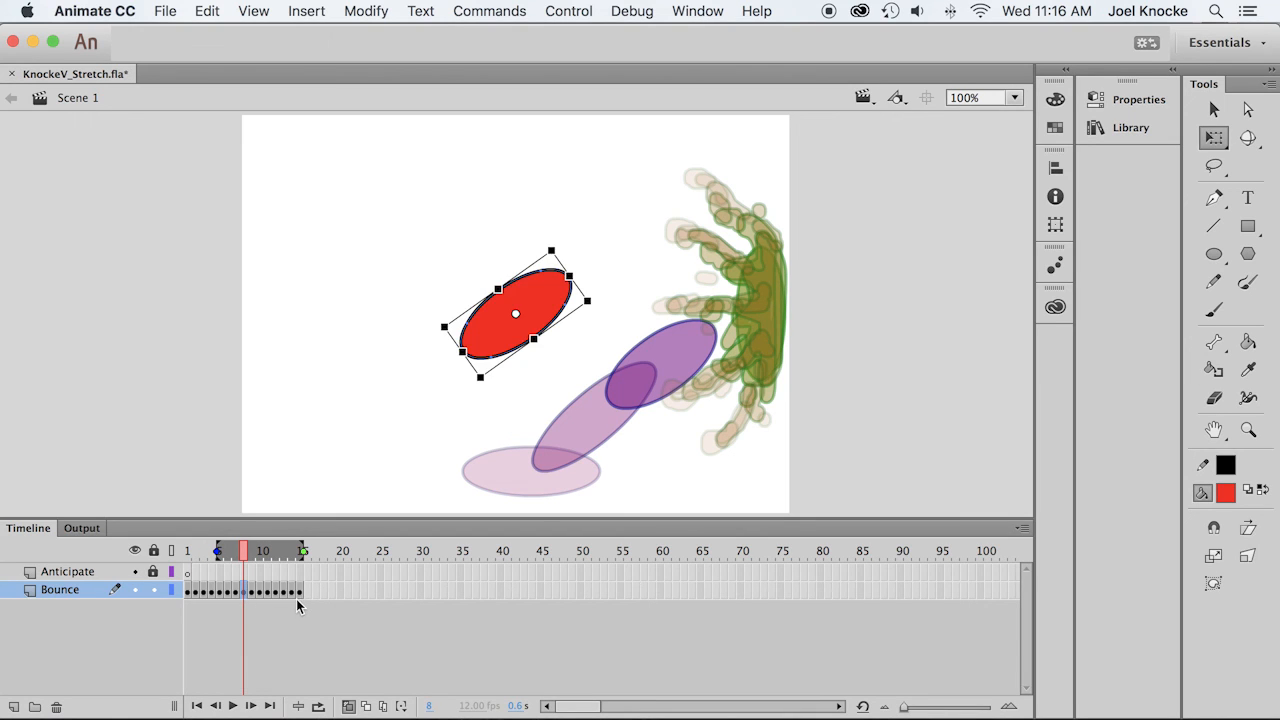
{"action": "left_click_drag", "start_coordinate": [523, 297], "coordinate": [747, 334]}
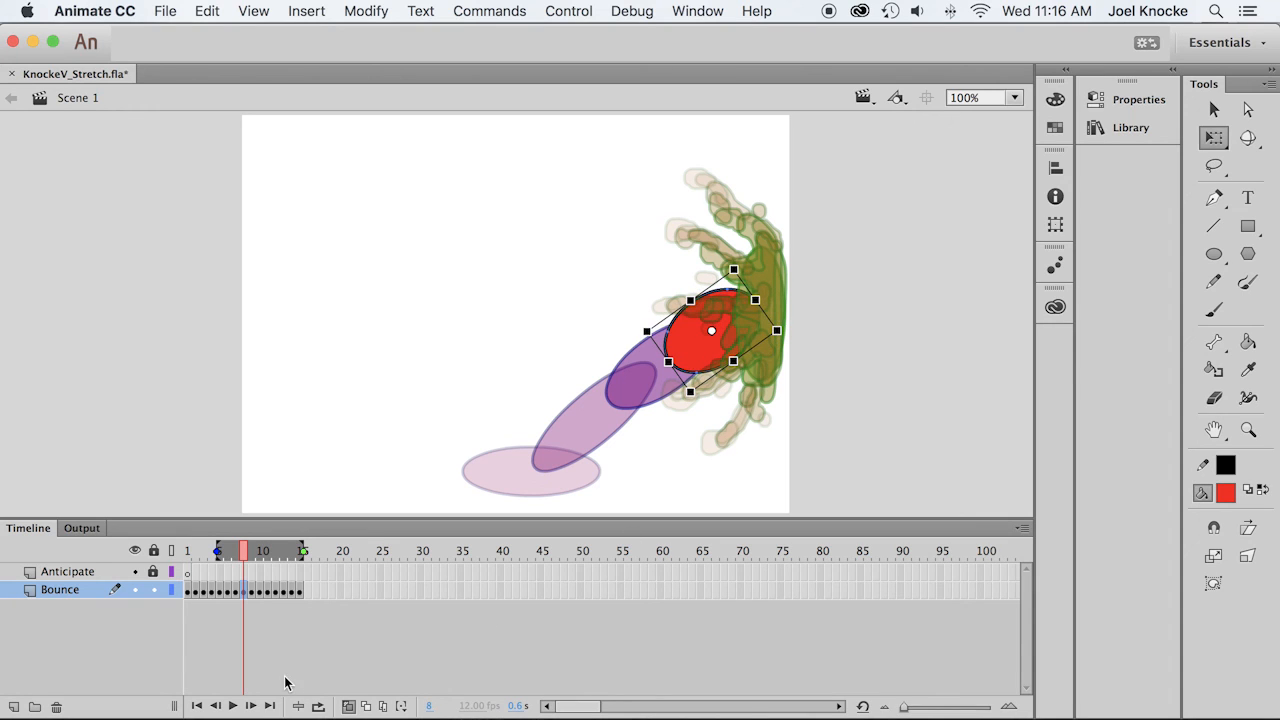
Deselect the oval, save the file and turn off onion skinning.
{"action": "left_click", "coordinate": [287, 613]}
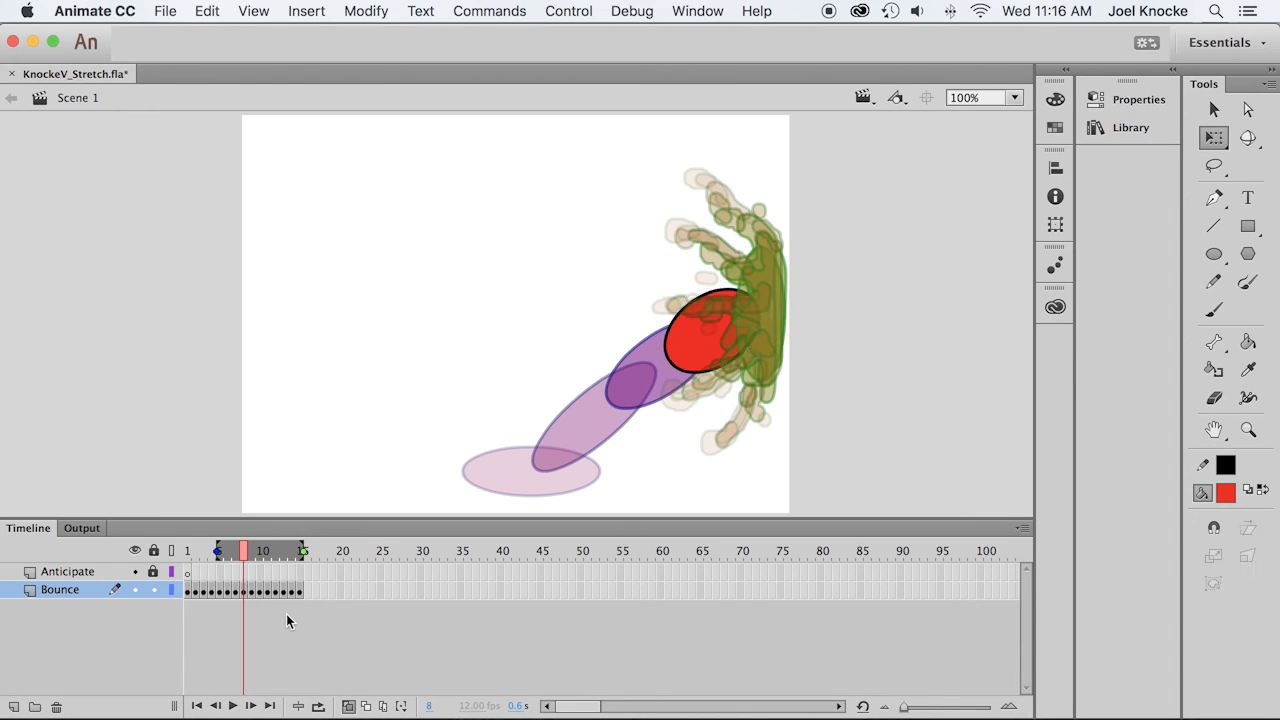
{"action": "key", "text": "super+s"}
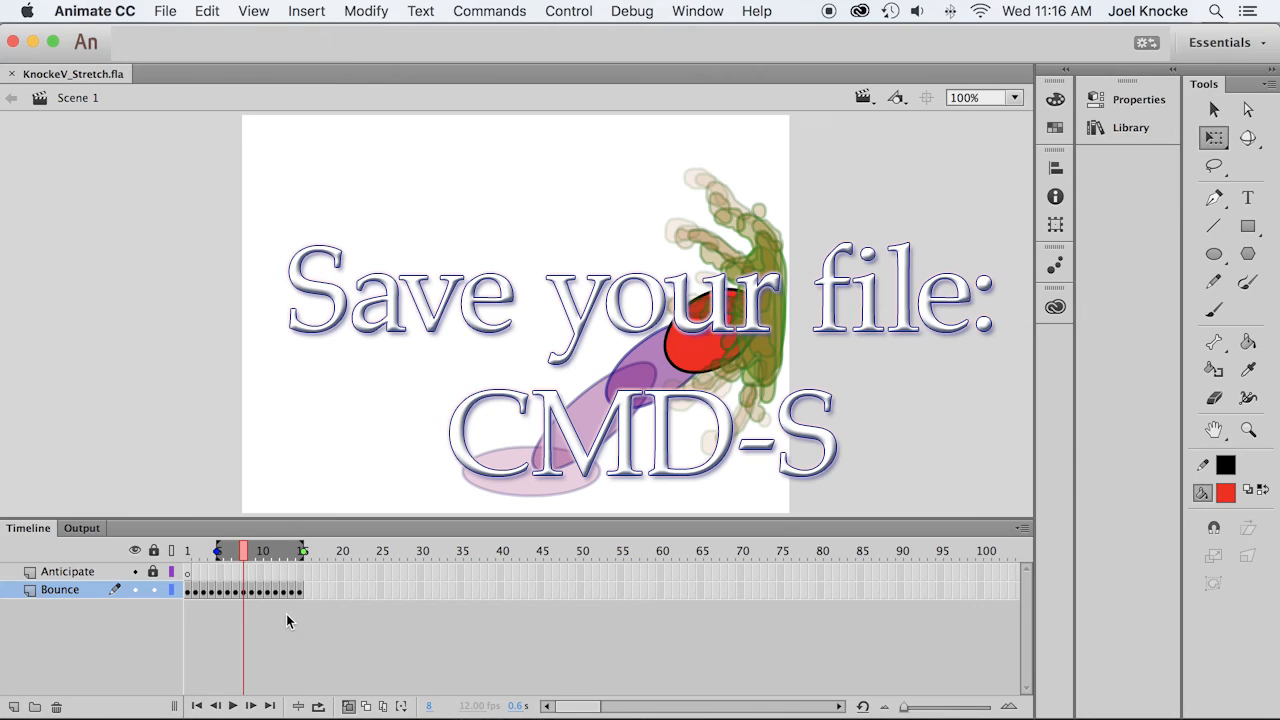
{"action": "left_click", "coordinate": [348, 706]}
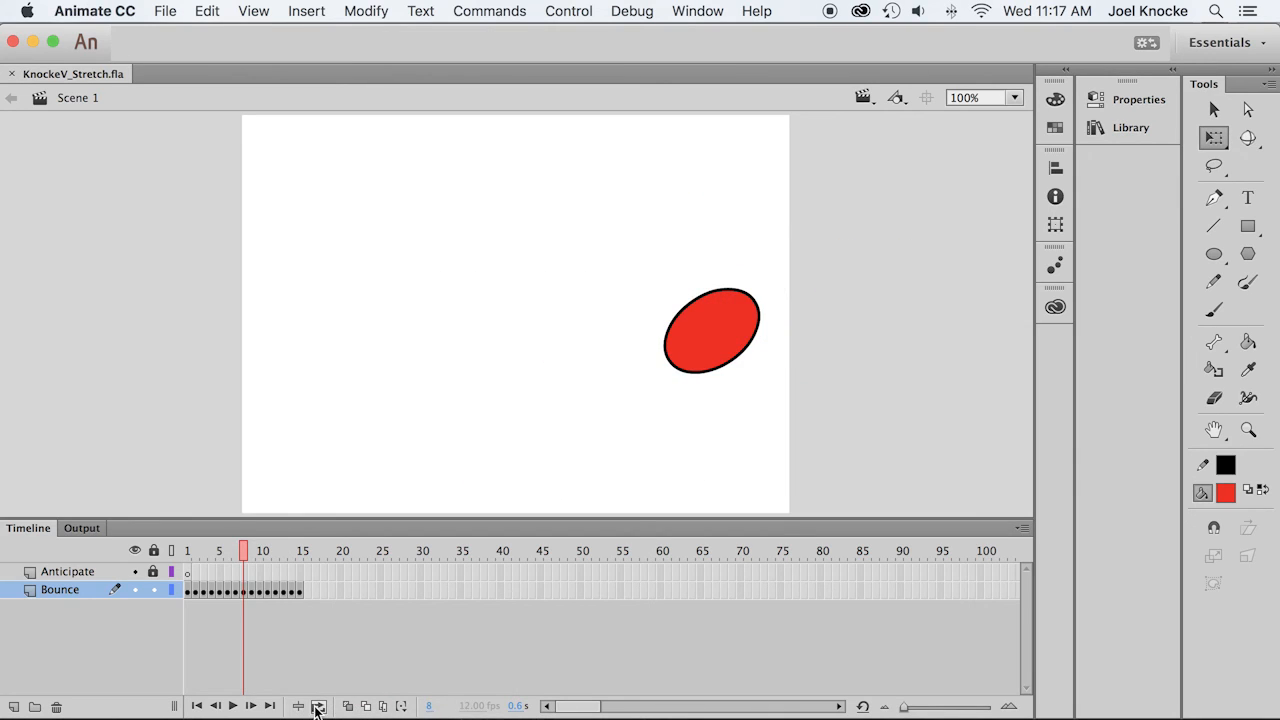
Play frames 1 to 15 in a loop to review the bounce, then turn looping off and return to the first frame.
{"action": "left_click", "coordinate": [311, 706]}
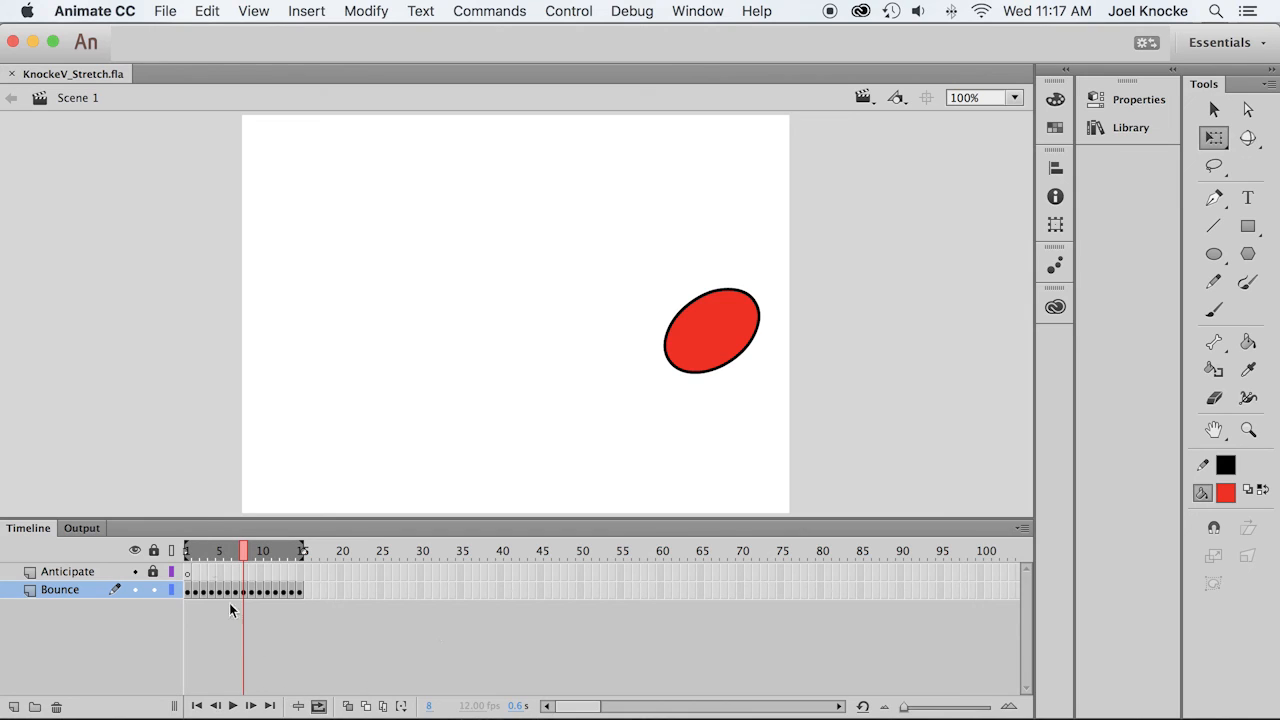
{"action": "left_click", "coordinate": [232, 706]}
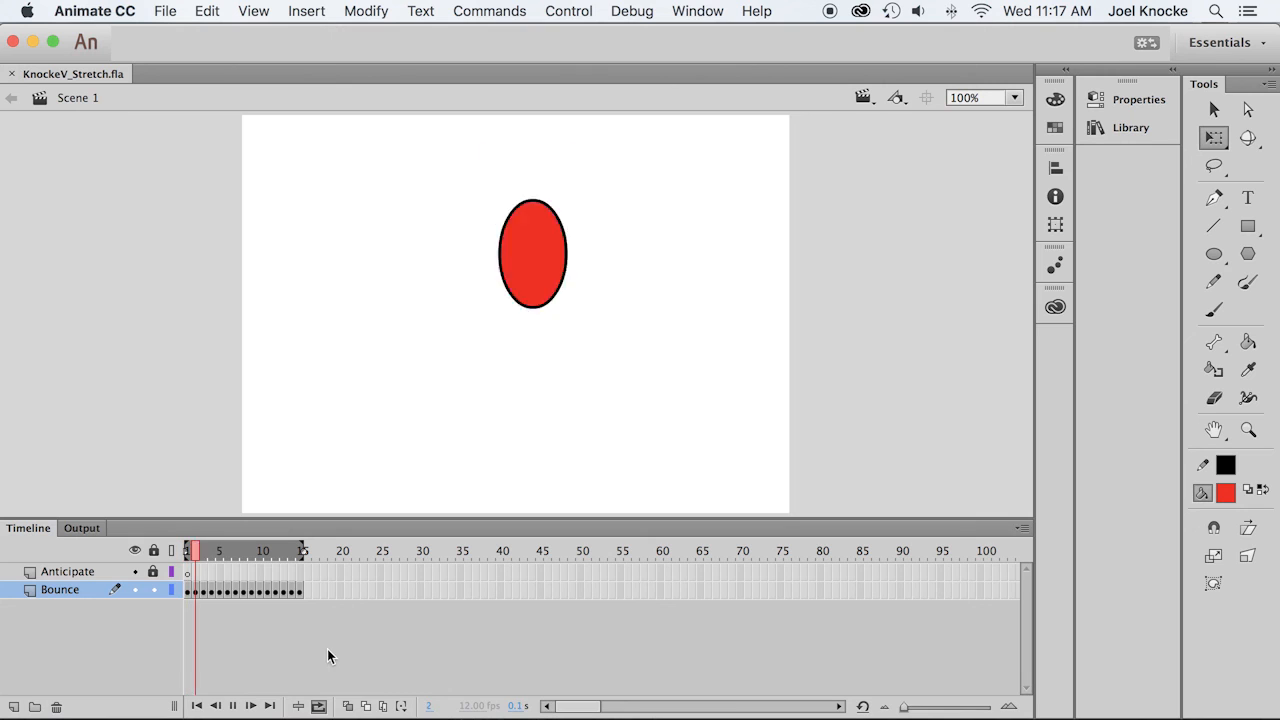
{"action": "left_click", "coordinate": [317, 706]}
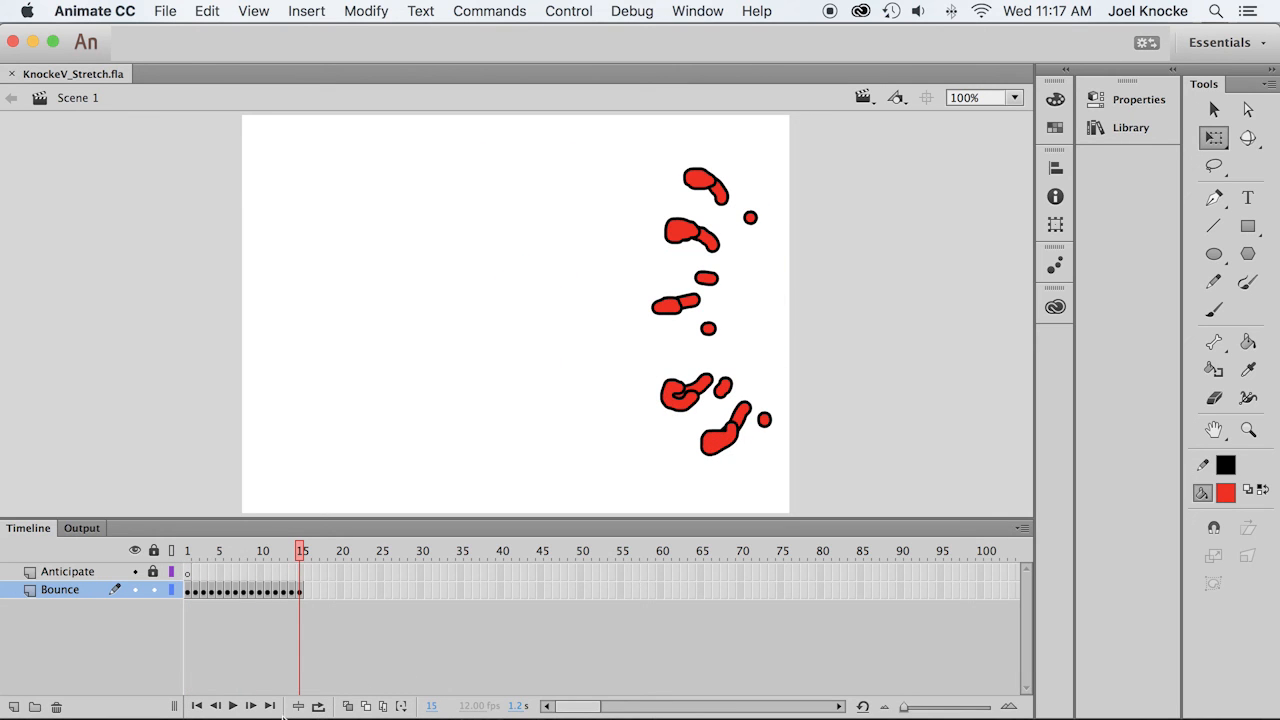
{"action": "left_click", "coordinate": [197, 706]}
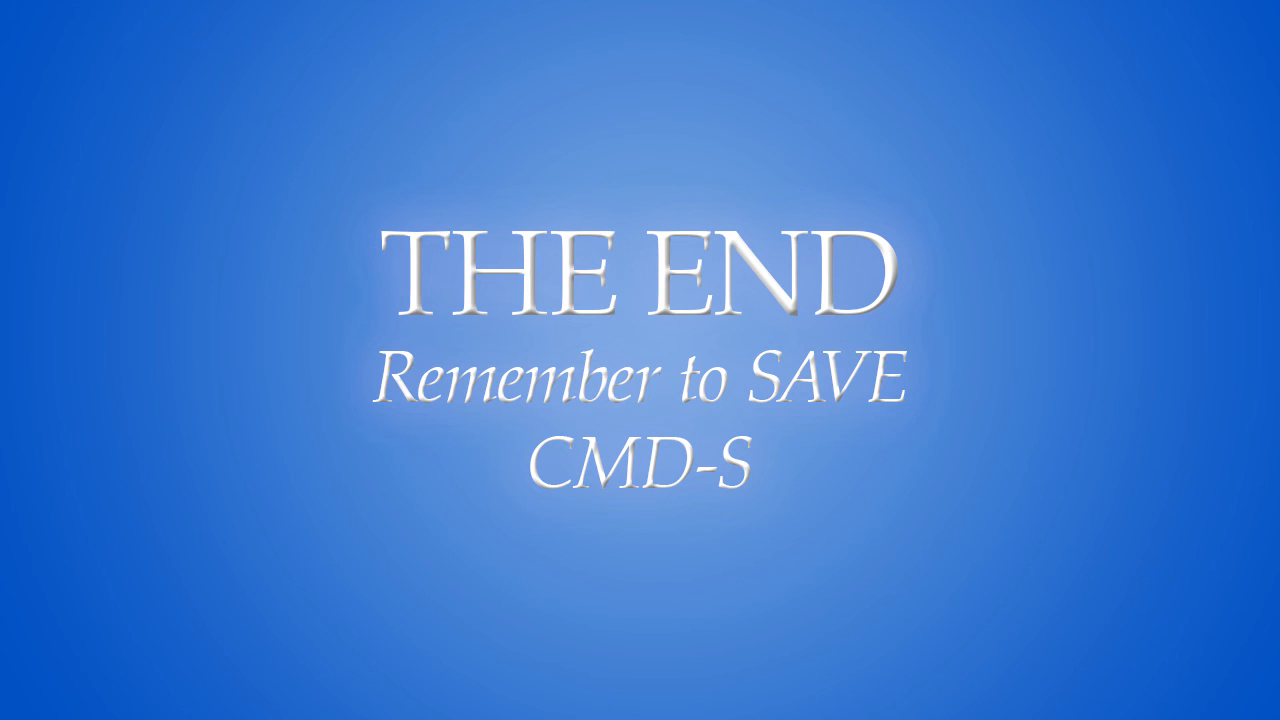